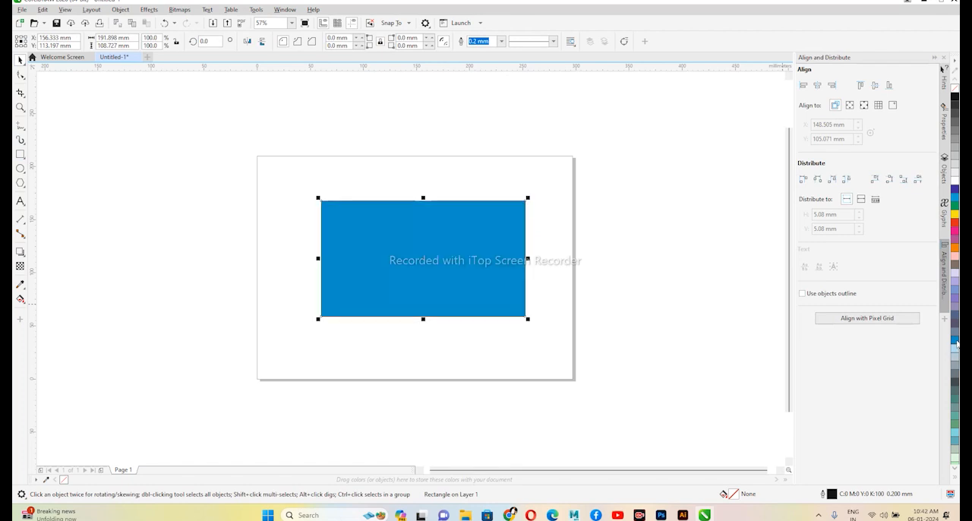
- Try rounding the blue rectangle's corners with the Shape tool, and undo the rounding
scroll(451, 243, "up", 3)
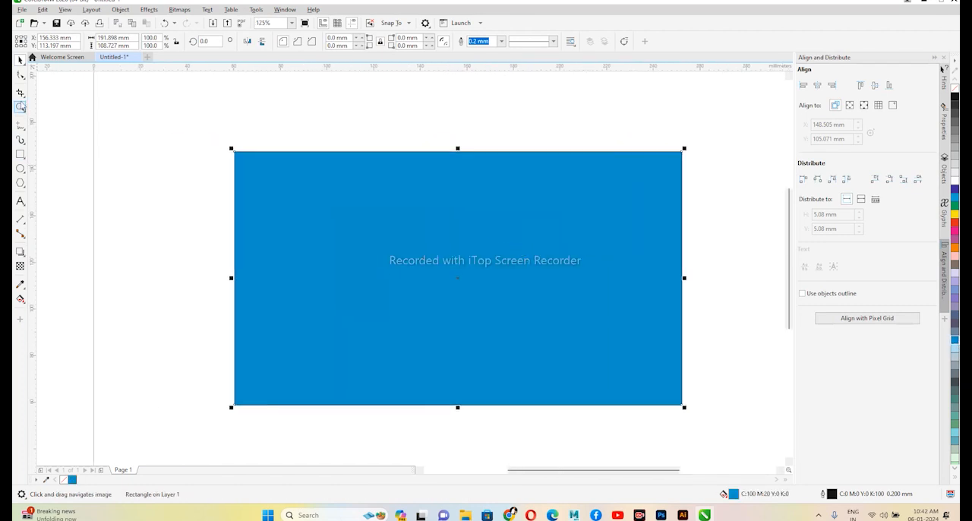
left_click(20, 76)
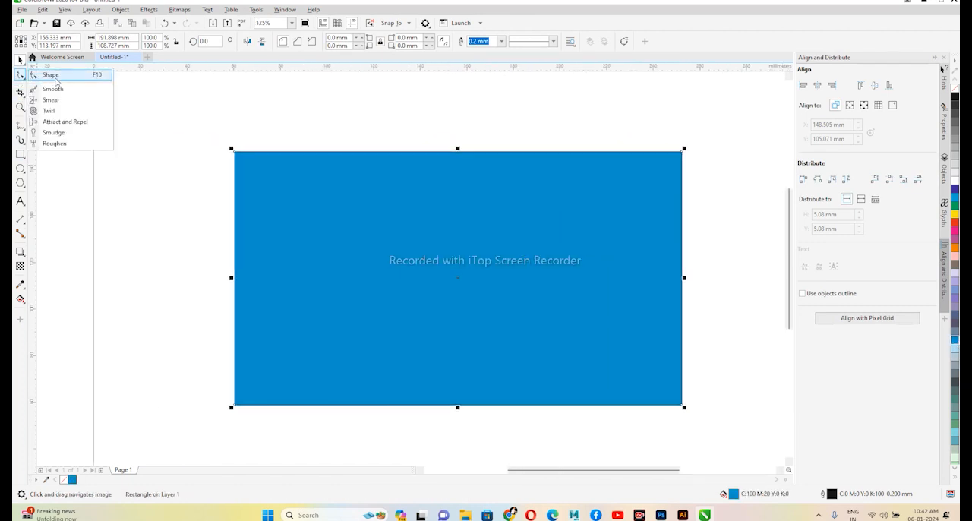
left_click(55, 79)
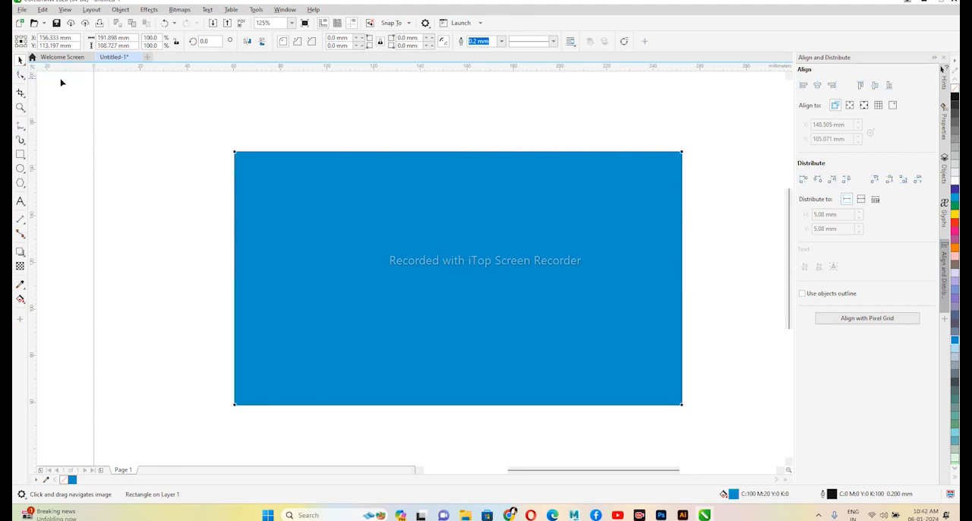
left_click_drag(236, 155, 294, 189)
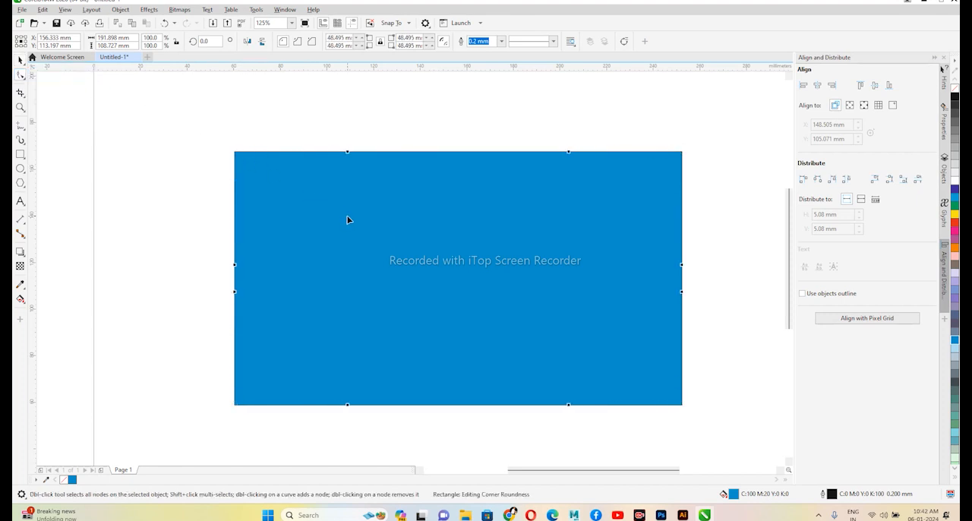
key("ctrl+z")
- Convert the rectangle to curves and move its upper-left corner node outward, up and to the left
right_click(315, 189)
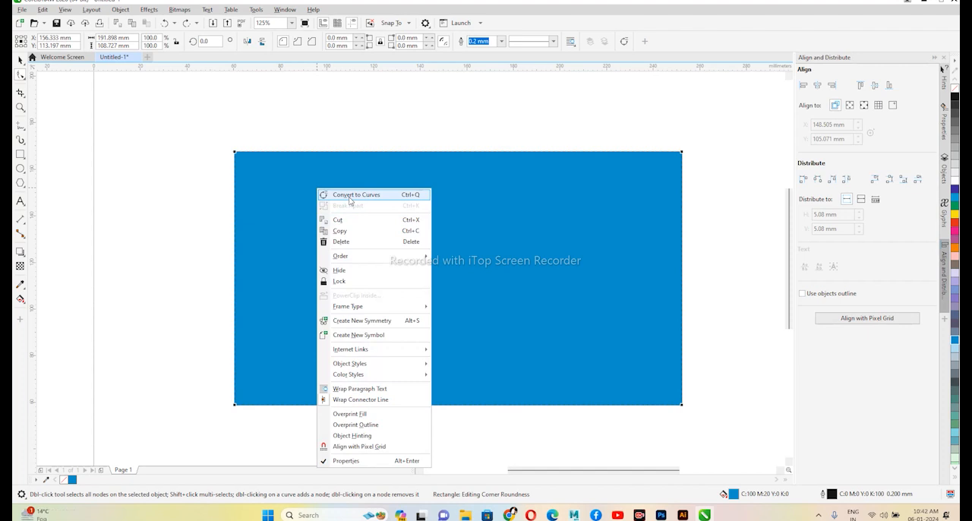
left_click(350, 194)
left_click_drag(236, 153, 212, 120)
- Try adding a node on the left part of the top edge, pulling it down, and deleting it
left_click(311, 130)
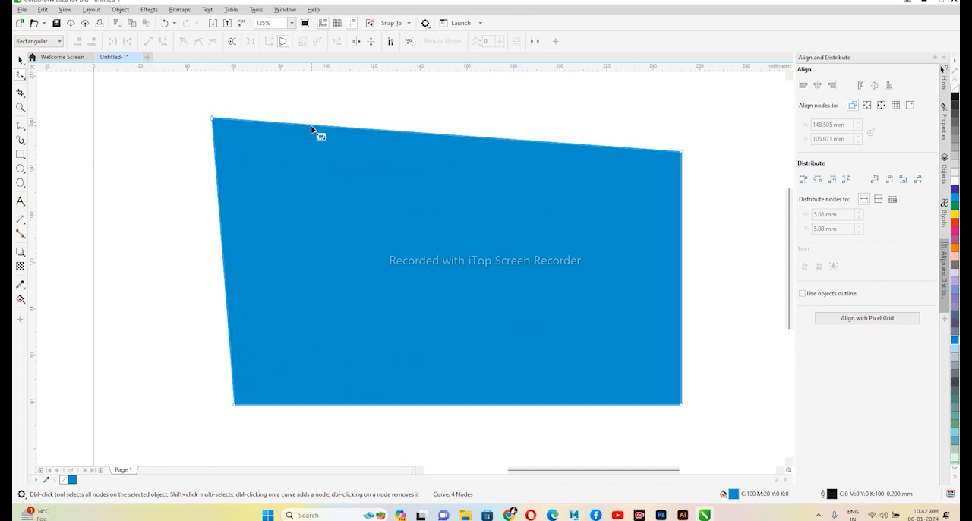
left_click_drag(312, 125, 303, 253)
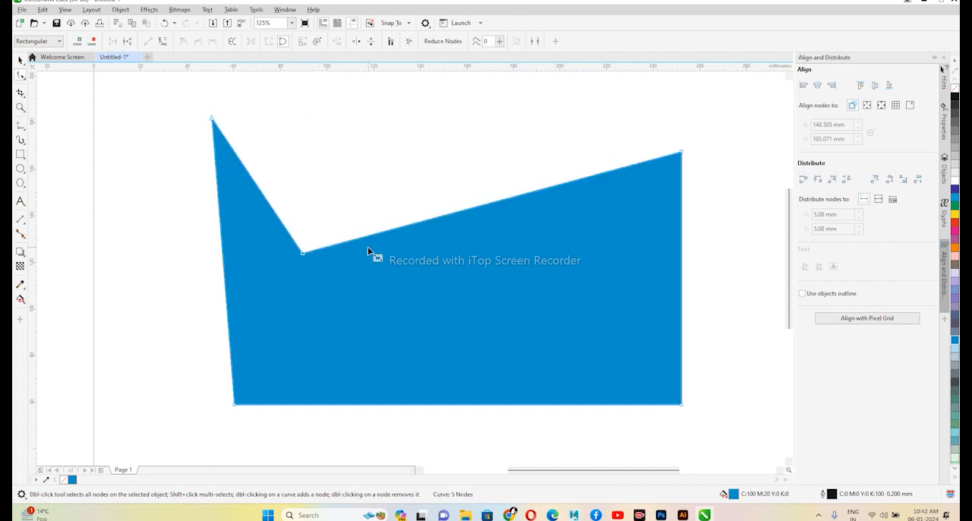
double_click(302, 254)
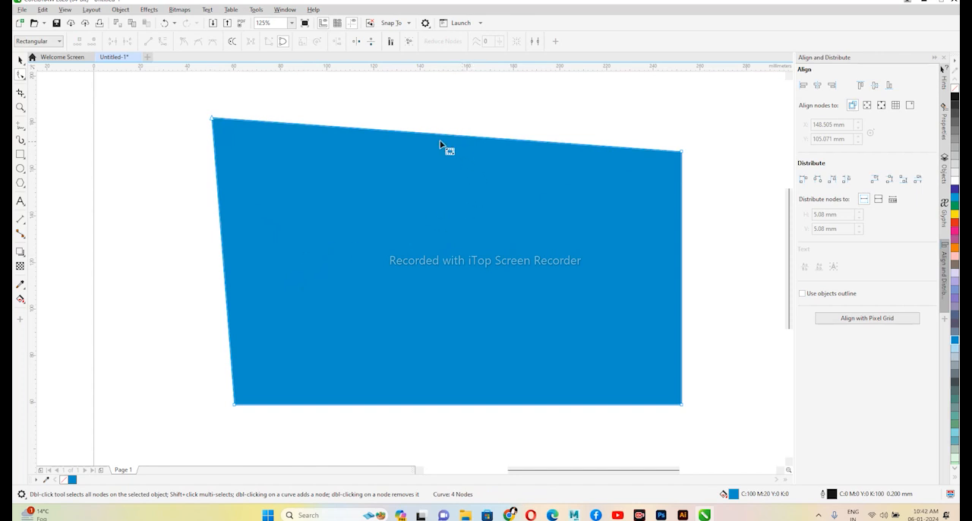
- Add a node near the middle of the top edge, pull it down into a notch, and bend the segment left of it into an upward arc
left_click_drag(415, 135, 414, 236)
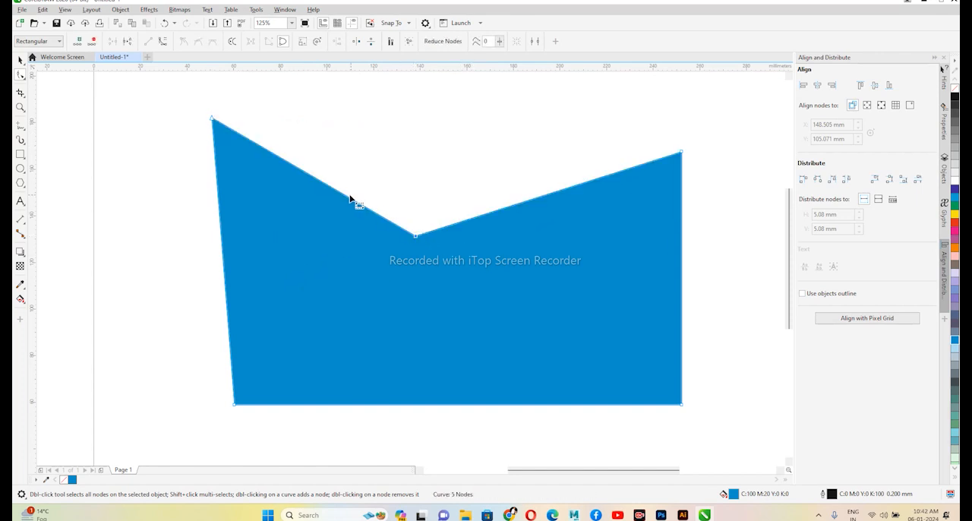
left_click(199, 43)
left_click_drag(253, 144, 286, 148)
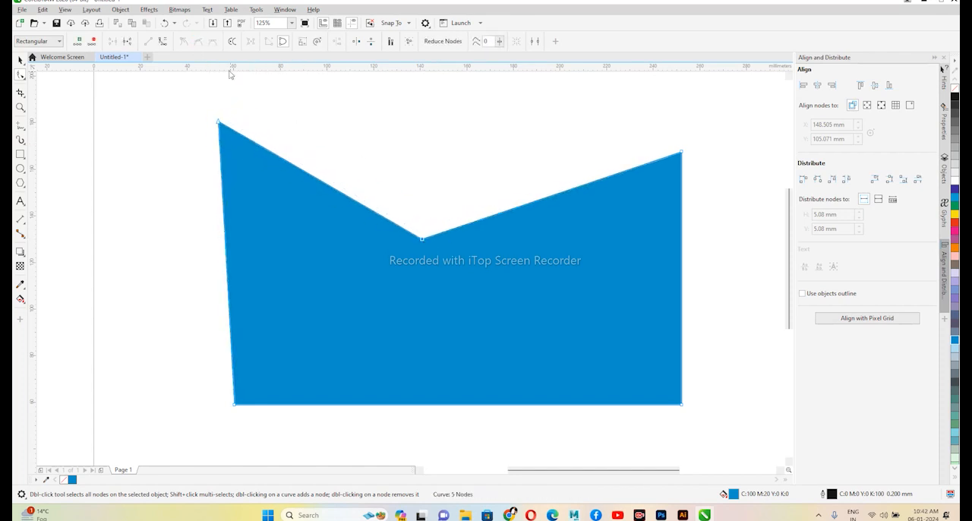
left_click_drag(354, 203, 303, 98)
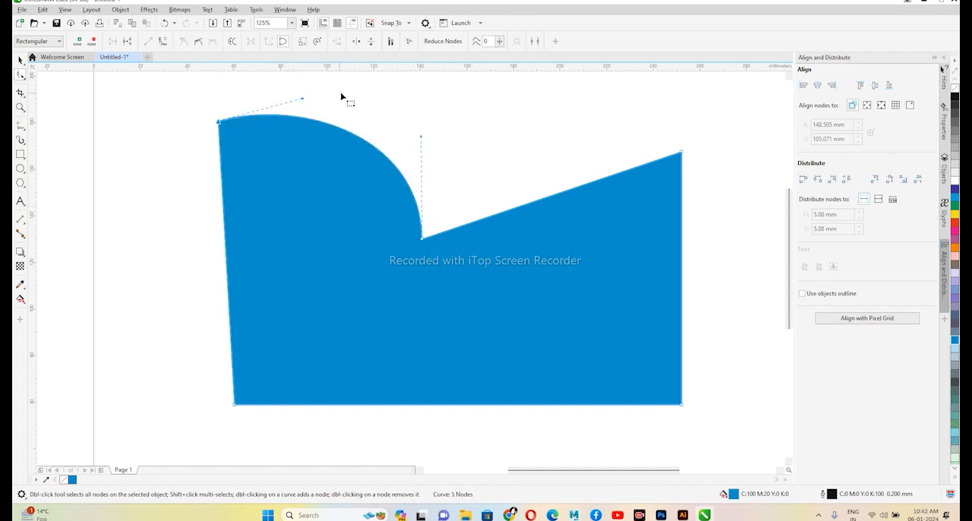
- Soften the shape's two right corners and two left corners with the Smooth tool
left_click(22, 75)
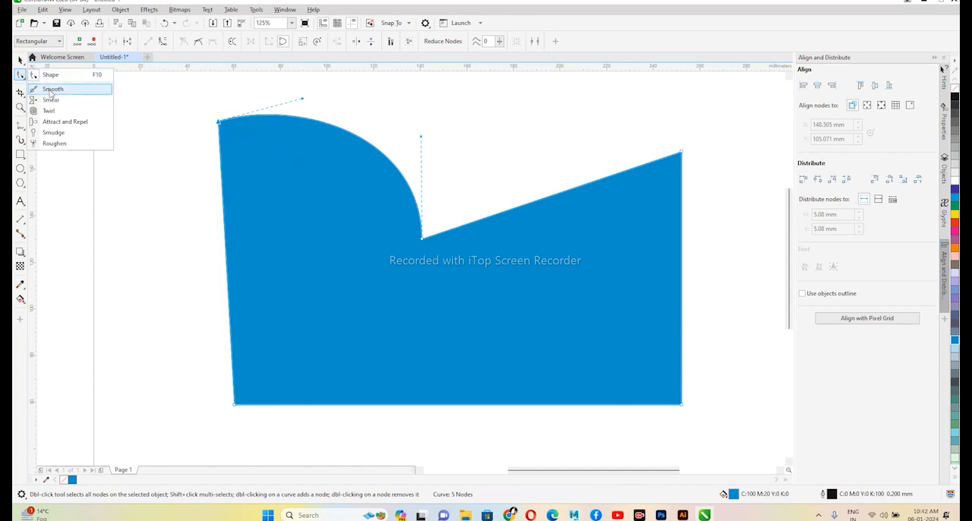
left_click(51, 90)
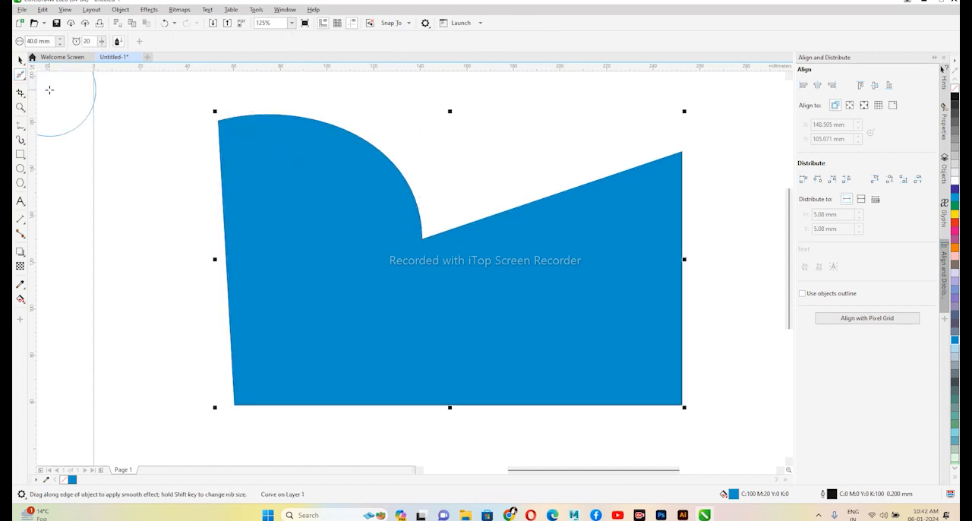
mouse_move(682, 154)
left_mouse_down()
mouse_move(668, 156)
mouse_move(655, 207)
left_mouse_up()
left_click_drag(681, 147, 666, 169)
mouse_move(691, 402)
left_mouse_down()
mouse_move(667, 401)
mouse_move(608, 370)
mouse_move(679, 396)
mouse_move(573, 344)
left_mouse_up()
mouse_move(668, 397)
left_mouse_down()
mouse_move(672, 408)
mouse_move(646, 420)
left_mouse_up()
left_click_drag(239, 405, 270, 355)
mouse_move(239, 408)
left_mouse_down()
mouse_move(244, 375)
mouse_move(235, 395)
mouse_move(258, 398)
left_mouse_up()
mouse_move(221, 123)
left_mouse_down()
mouse_move(259, 171)
mouse_move(271, 141)
mouse_move(223, 126)
mouse_move(261, 159)
left_mouse_up()
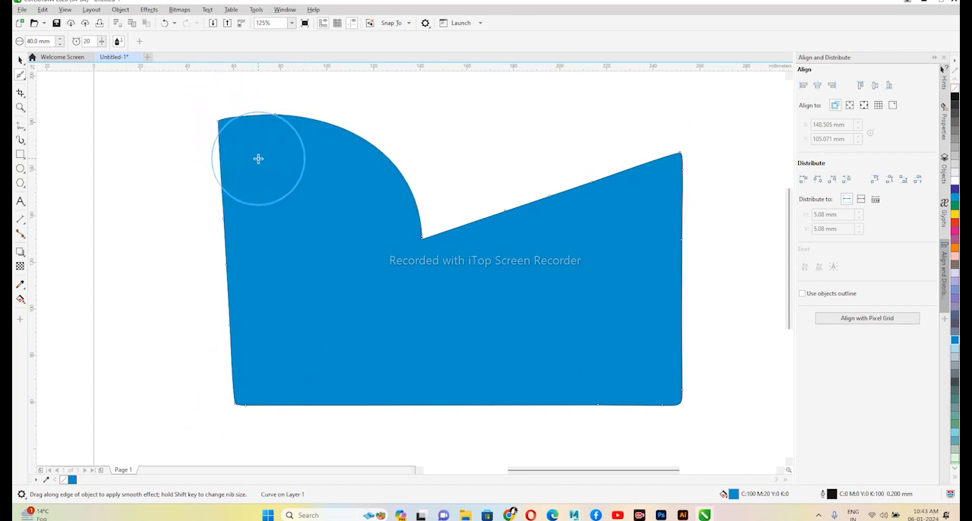
- Smear six projections out of the shape: from the arc, the left edge, the sloped top edge, and the lower-right, lower-left and upper-left corners
left_click(20, 76)
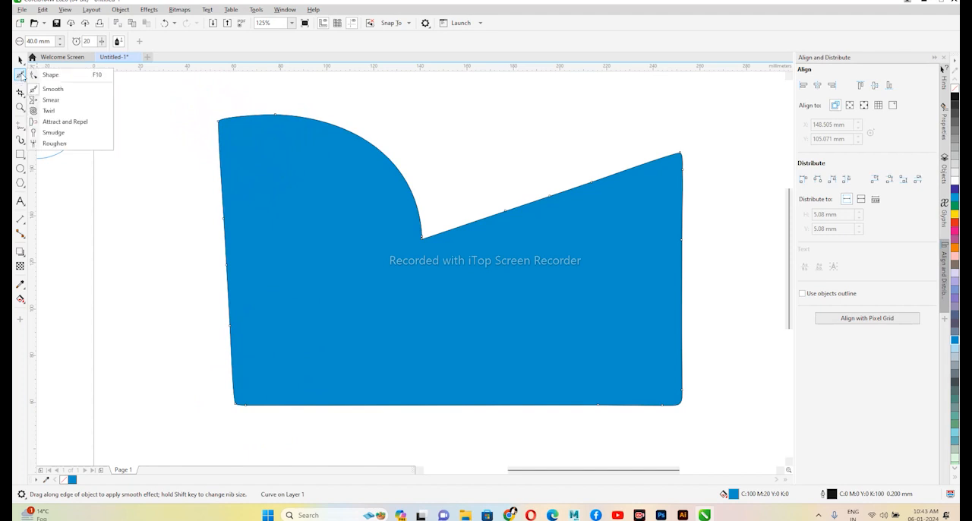
left_click(63, 101)
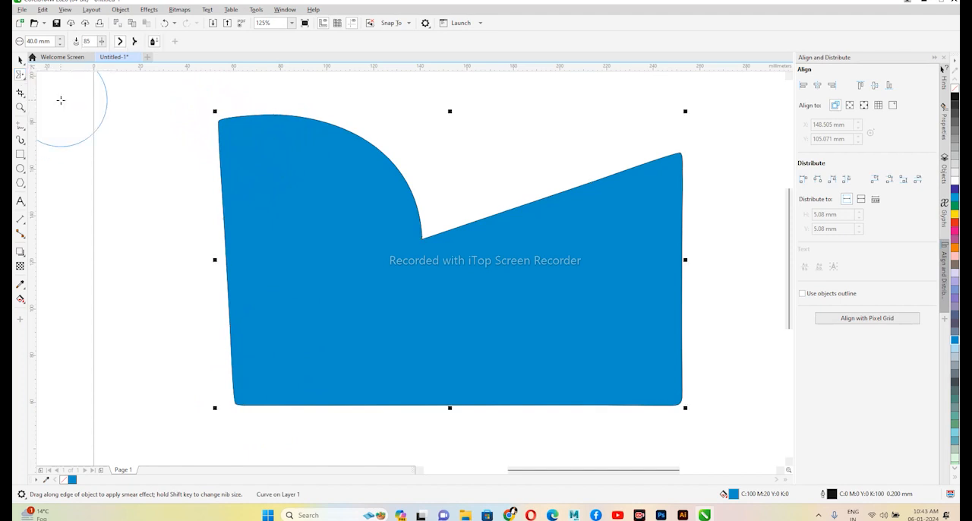
left_click_drag(393, 177, 484, 128)
left_click_drag(271, 250, 122, 287)
mouse_move(569, 220)
left_mouse_down()
mouse_move(589, 139)
mouse_move(575, 113)
left_mouse_up()
mouse_move(635, 319)
left_mouse_down()
mouse_move(689, 397)
mouse_move(749, 404)
left_mouse_up()
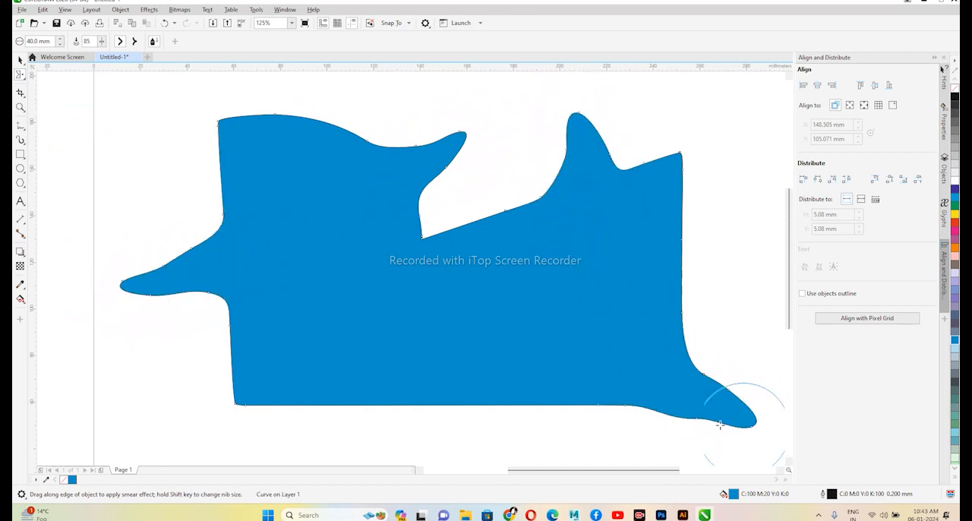
mouse_move(262, 388)
left_mouse_down()
mouse_move(151, 403)
mouse_move(135, 417)
left_mouse_up()
mouse_move(279, 242)
left_mouse_down()
mouse_move(190, 115)
mouse_move(119, 107)
left_mouse_up()
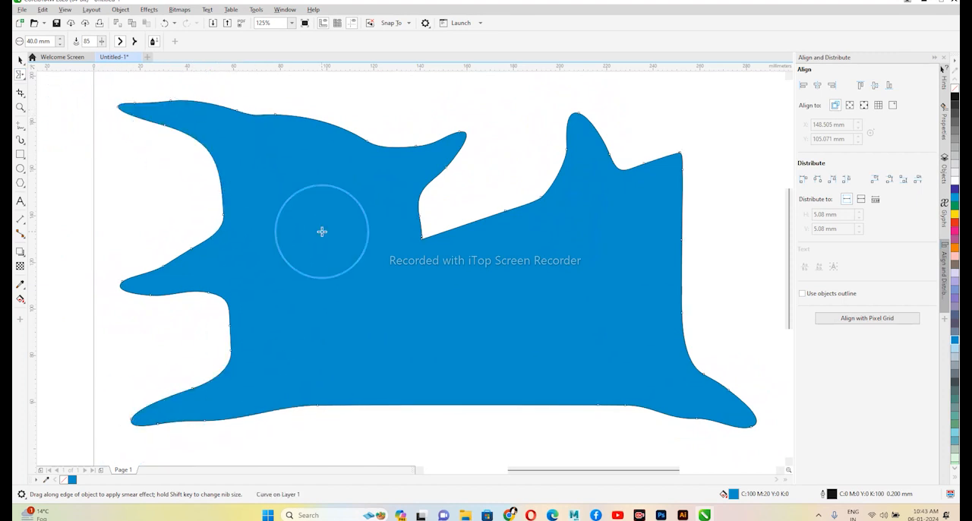
- Smear another projection upward from the top edge and two more down and left from the bottom edge
scroll(344, 243, "down", 2)
scroll(356, 254, "up", 2)
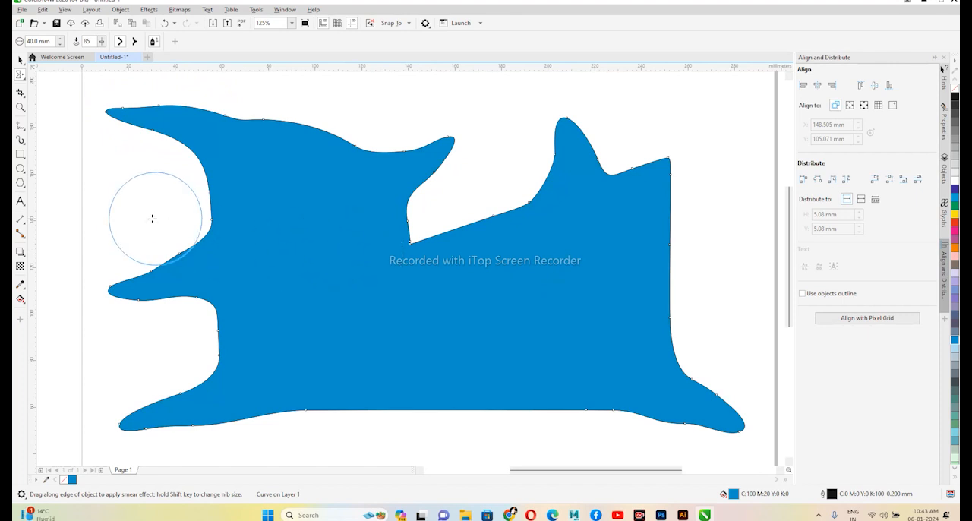
mouse_move(391, 250)
left_mouse_down()
mouse_move(345, 168)
mouse_move(365, 102)
mouse_move(419, 125)
left_mouse_up()
left_click_drag(445, 337, 461, 273)
mouse_move(369, 311)
left_mouse_down()
mouse_move(326, 350)
mouse_move(225, 396)
left_mouse_up()
left_click_drag(512, 337, 400, 407)
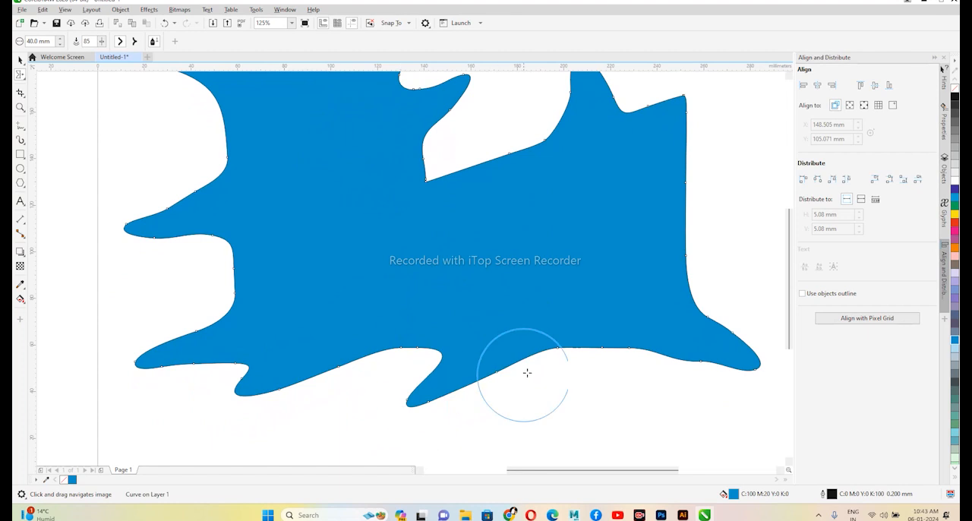
- Pull two sharp spikes from the upper left edge with pointy smear, and a rounded bump from the top edge with smooth smear
scroll(554, 326, "down", 1)
scroll(532, 330, "up", 1)
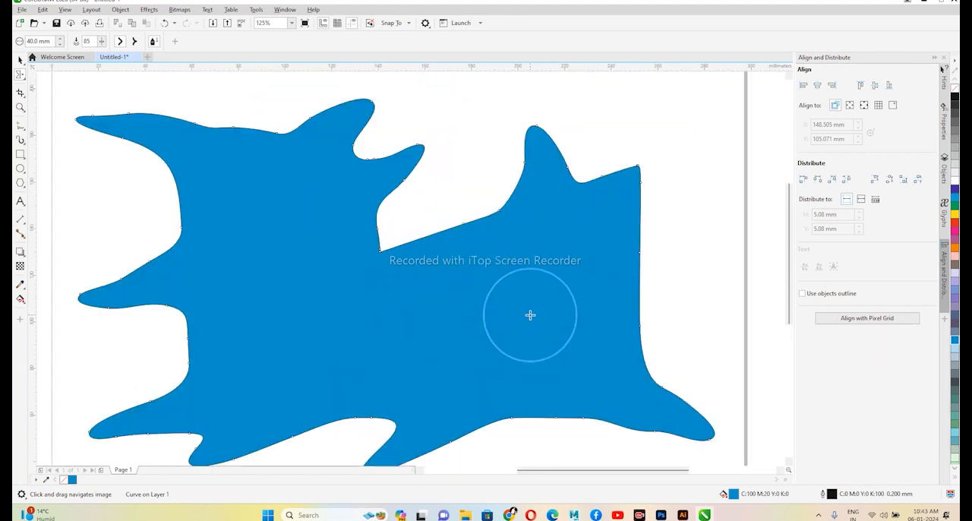
scroll(70, 94, "down", 1)
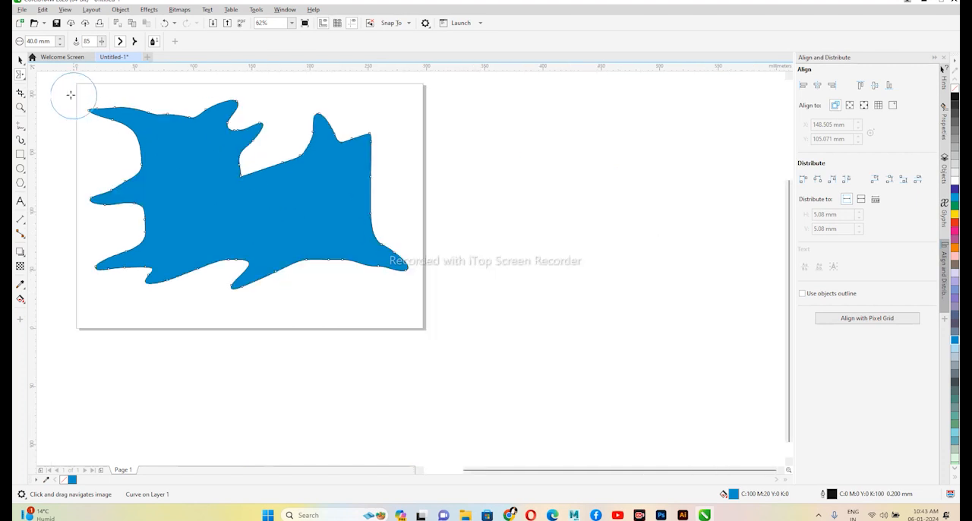
left_click_drag(216, 185, 357, 252)
scroll(296, 210, "up", 1)
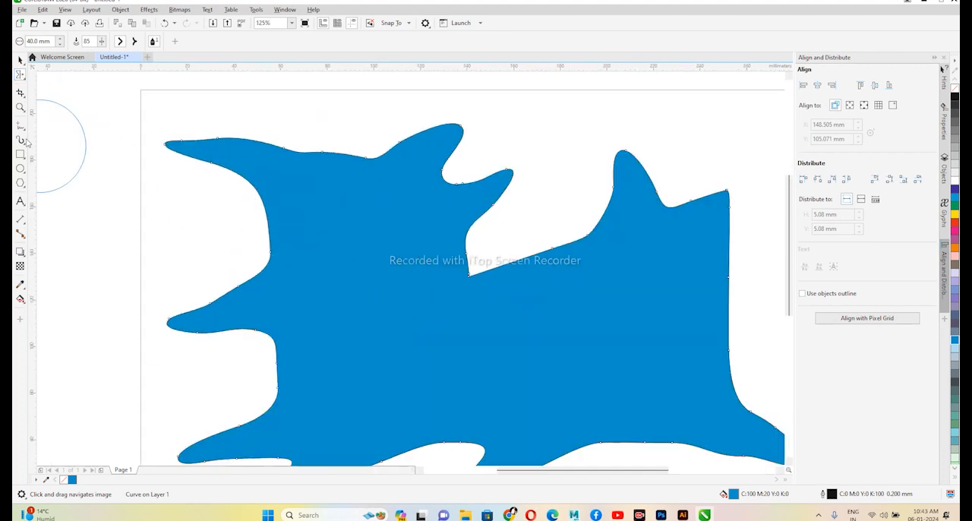
left_click(135, 42)
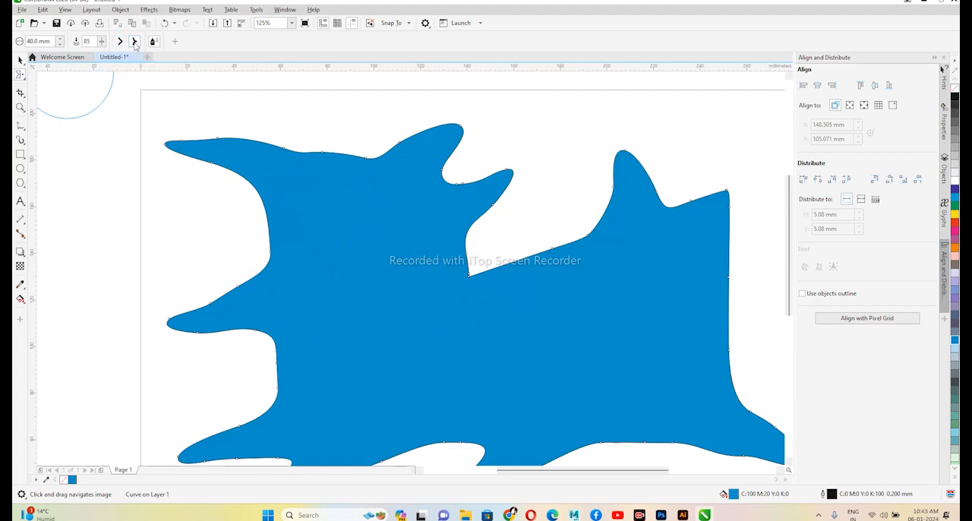
left_click_drag(265, 195, 195, 217)
left_click_drag(245, 271, 180, 259)
left_click(120, 42)
left_click_drag(293, 152, 302, 119)
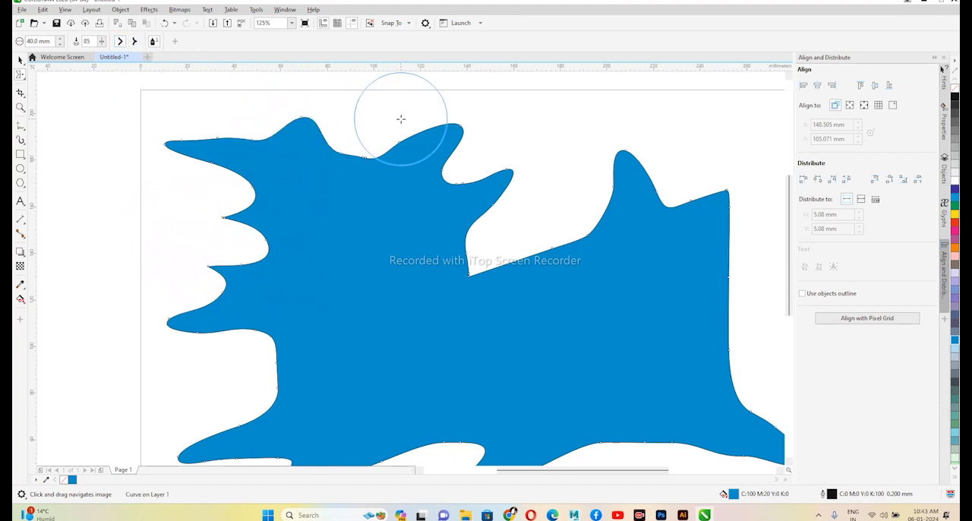
- Apply the Twirl tool to the upper left edge, the upper middle projection and the upper right projection to form three spirals
left_click(22, 76)
left_click(69, 111)
left_click_drag(256, 197, 258, 200)
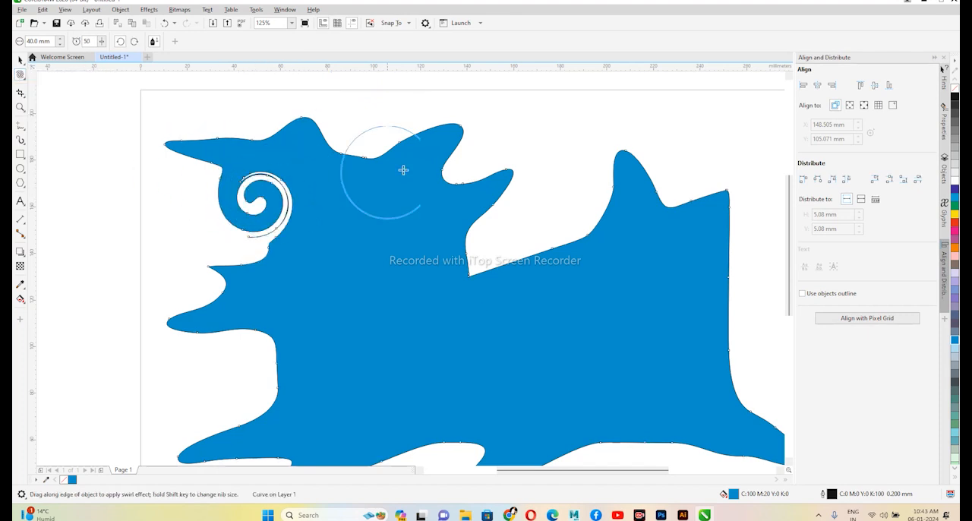
left_click_drag(494, 173, 495, 173)
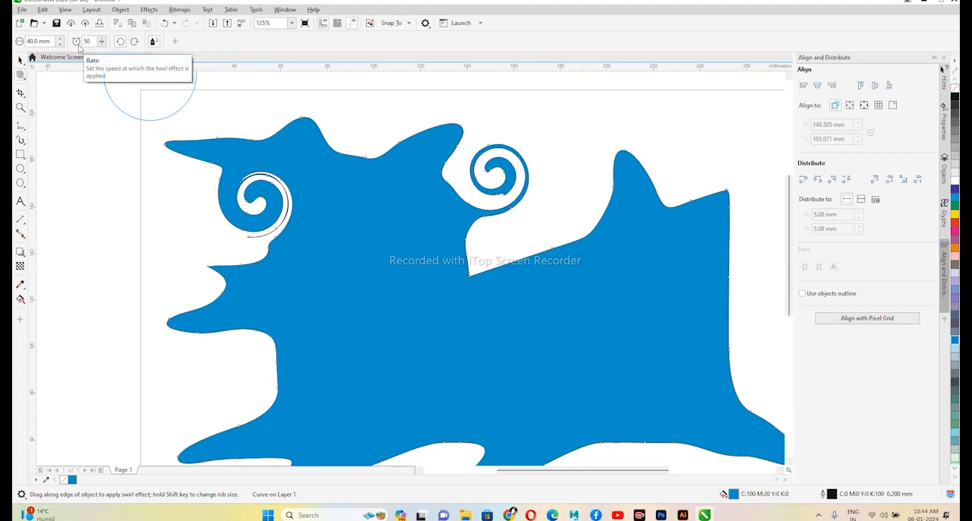
left_click_drag(619, 158, 680, 164)
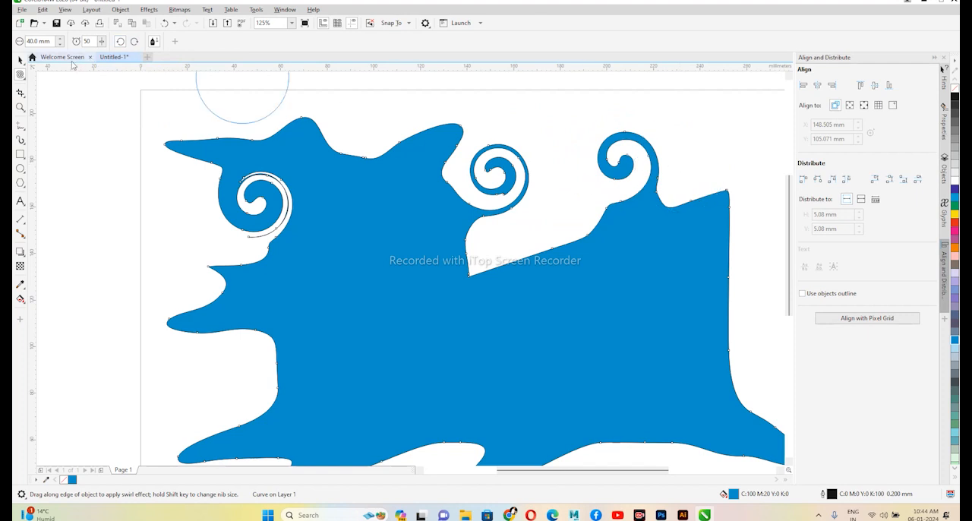
- Attract the left edge's outline outward at three places with the Attract and Repel tool to form sharper spikes
left_click(21, 75)
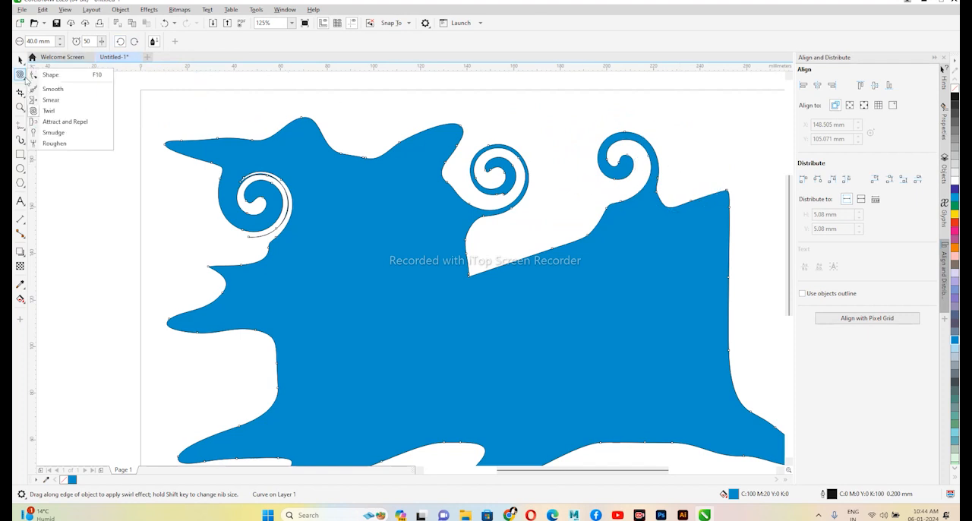
left_click(76, 127)
left_click_drag(206, 337, 174, 325)
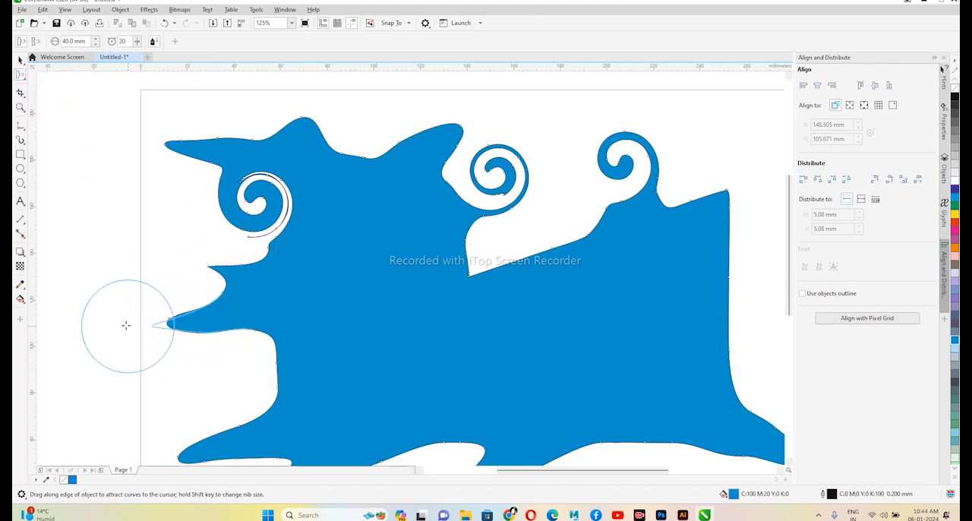
left_click_drag(215, 280, 107, 239)
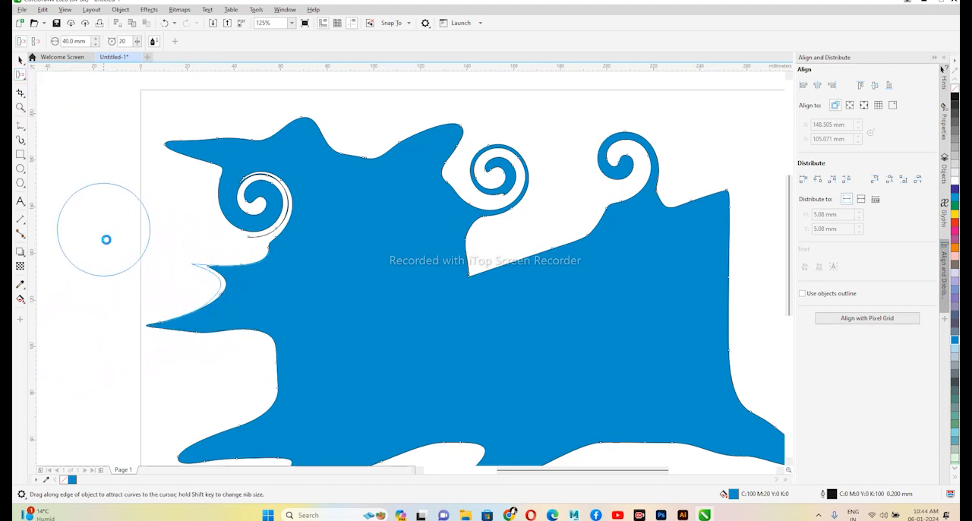
mouse_move(208, 373)
left_mouse_down()
mouse_move(280, 375)
mouse_move(158, 385)
mouse_move(175, 388)
mouse_move(145, 390)
left_mouse_up()
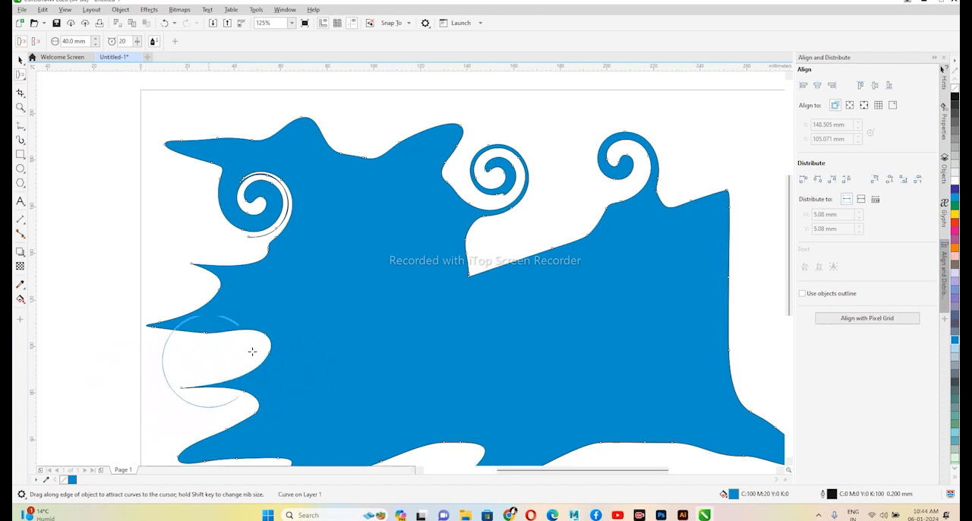
- Attract the outline around the two upper right spirals, the upper-right corner and the right edge to distort them
mouse_move(539, 245)
left_mouse_down()
mouse_move(569, 197)
mouse_move(575, 155)
mouse_move(571, 140)
mouse_move(560, 144)
mouse_move(542, 124)
mouse_move(561, 147)
mouse_move(530, 114)
left_mouse_up()
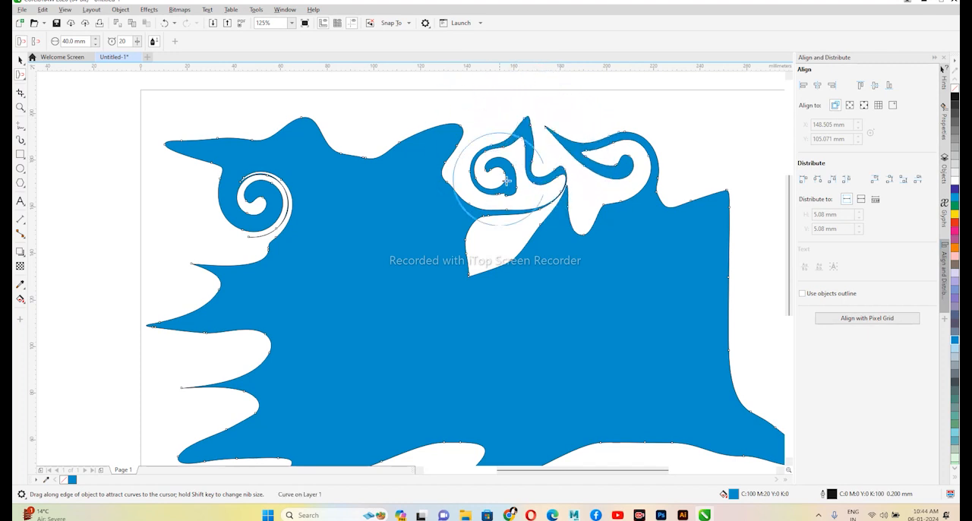
mouse_move(685, 193)
left_mouse_down()
mouse_move(681, 229)
mouse_move(697, 213)
mouse_move(700, 239)
mouse_move(685, 269)
mouse_move(695, 260)
mouse_move(667, 262)
left_mouse_up()
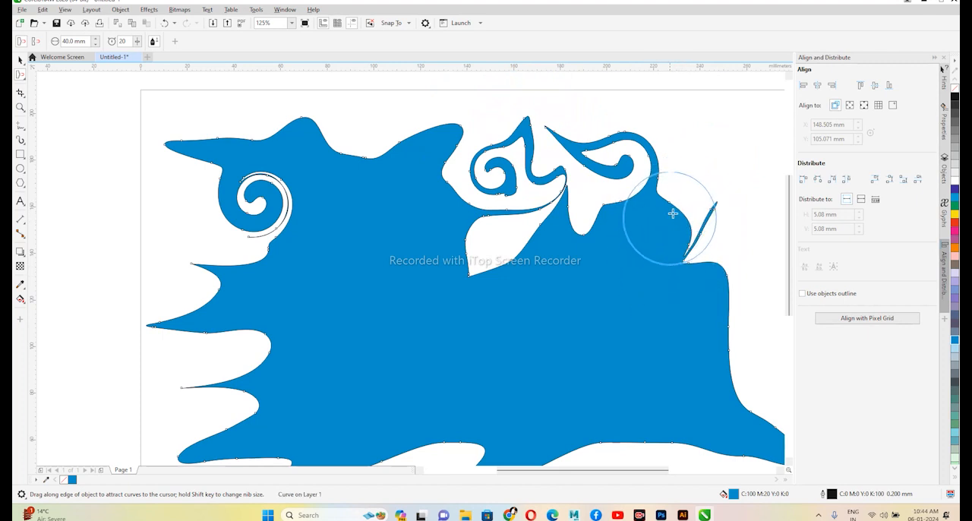
mouse_move(684, 195)
left_mouse_down()
mouse_move(710, 151)
mouse_move(732, 141)
left_mouse_up()
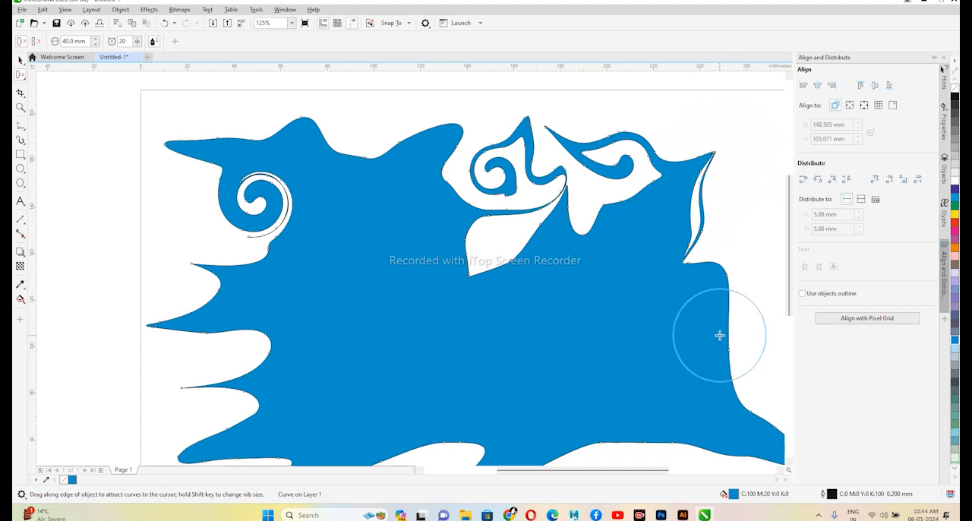
mouse_move(715, 334)
left_mouse_down()
mouse_move(649, 348)
mouse_move(669, 421)
mouse_move(648, 375)
left_mouse_up()
scroll(403, 291, "down", 2)
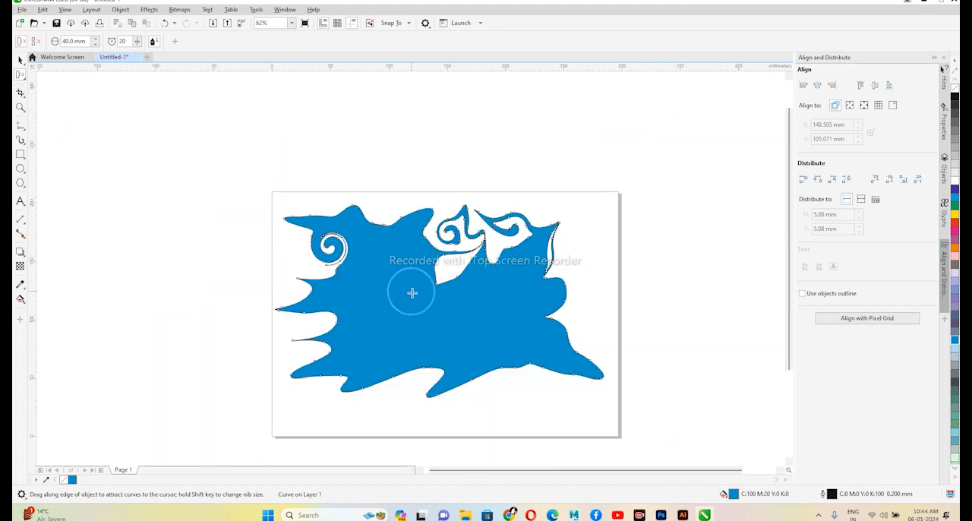
- Repel the outline at the upper left peak and the middle of the right edge into large rounded bulges, using a 40 mm nib
left_click(23, 79)
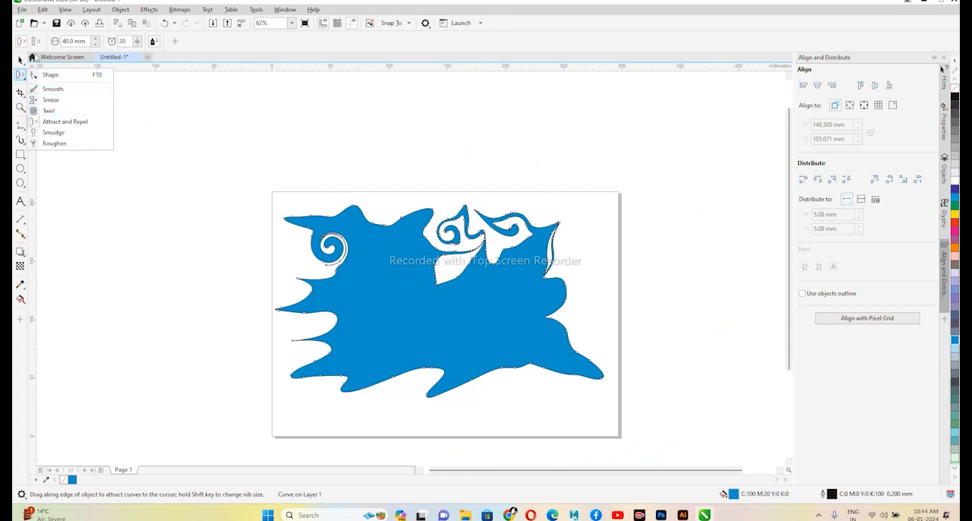
left_click(39, 44)
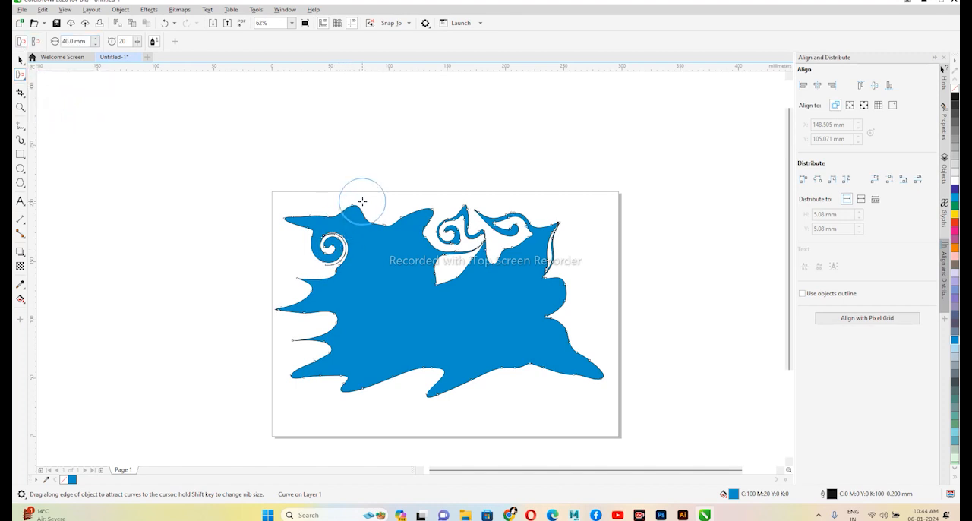
left_click_drag(362, 202, 369, 200)
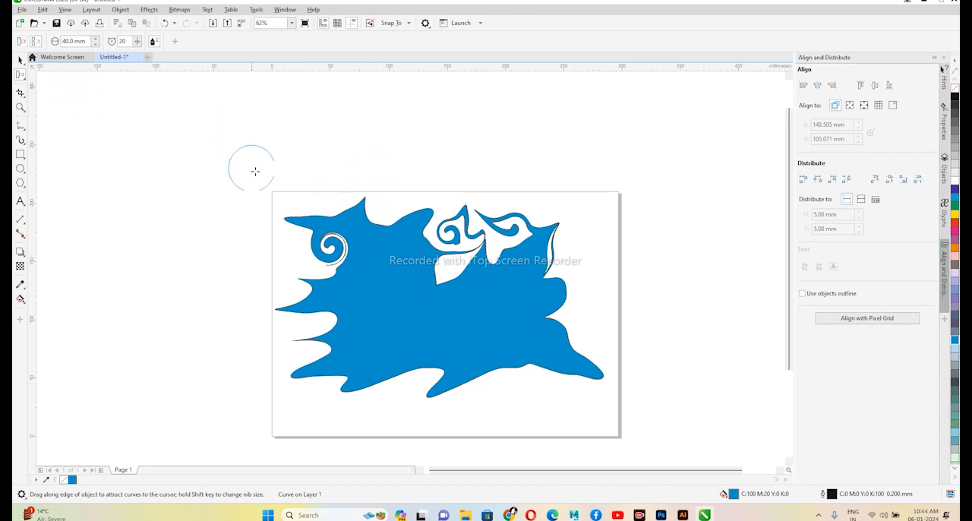
mouse_move(350, 222)
left_mouse_down()
mouse_move(334, 184)
mouse_move(347, 203)
left_mouse_up()
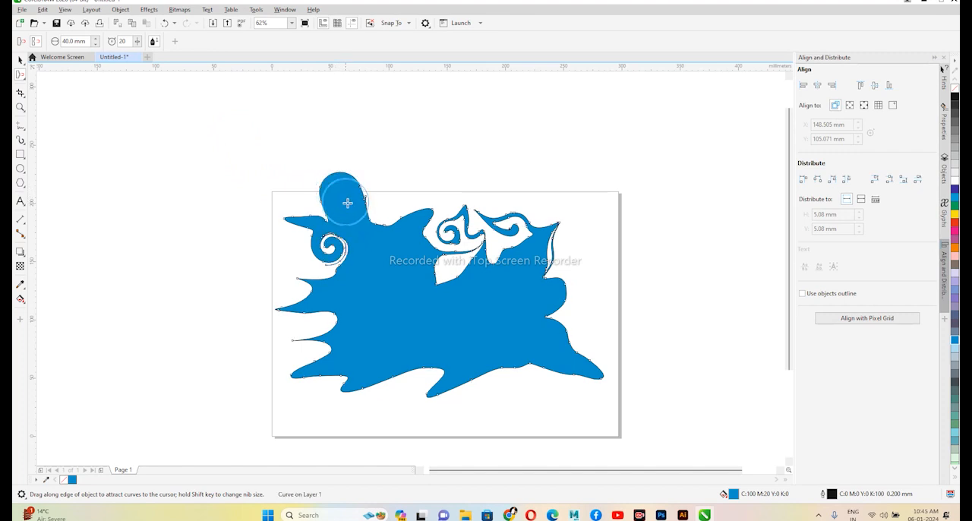
left_click_drag(555, 297, 600, 281)
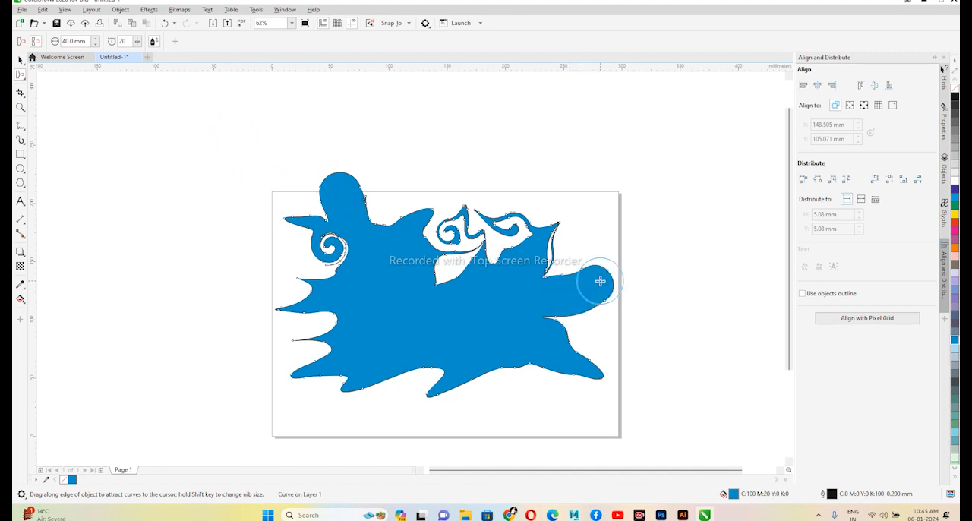
left_click(36, 42)
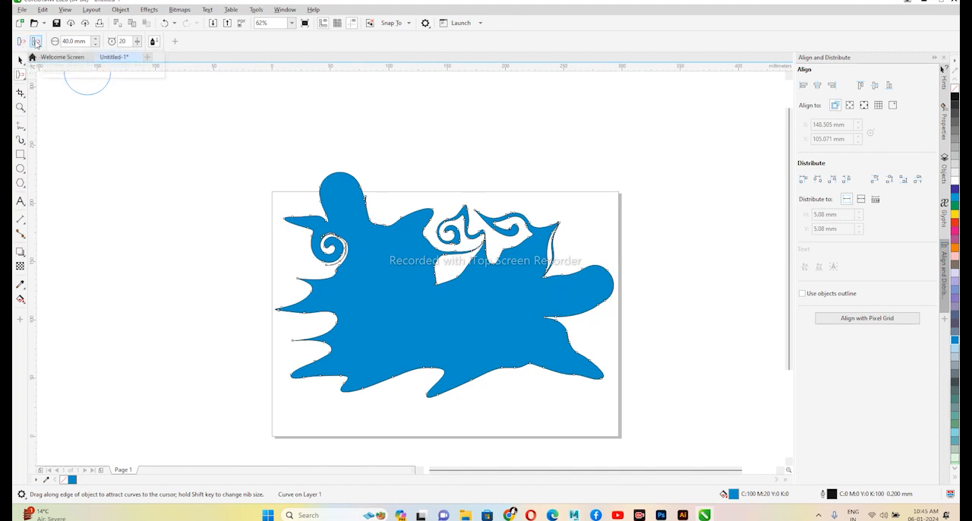
left_click(23, 43)
- Smudge thin curved tendrils out of the bottom edge, the lower right edge and the right bulge with a 3.2 mm nib
left_click(18, 75)
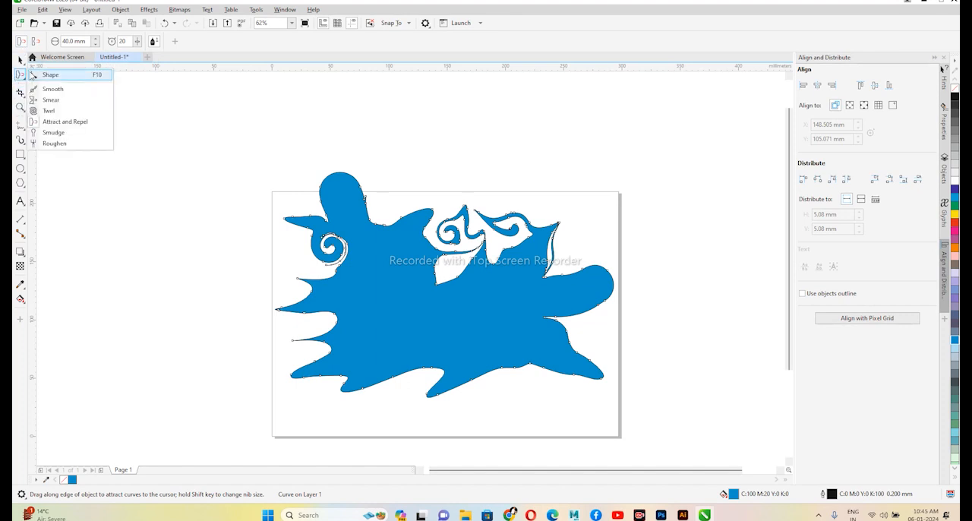
left_click(54, 132)
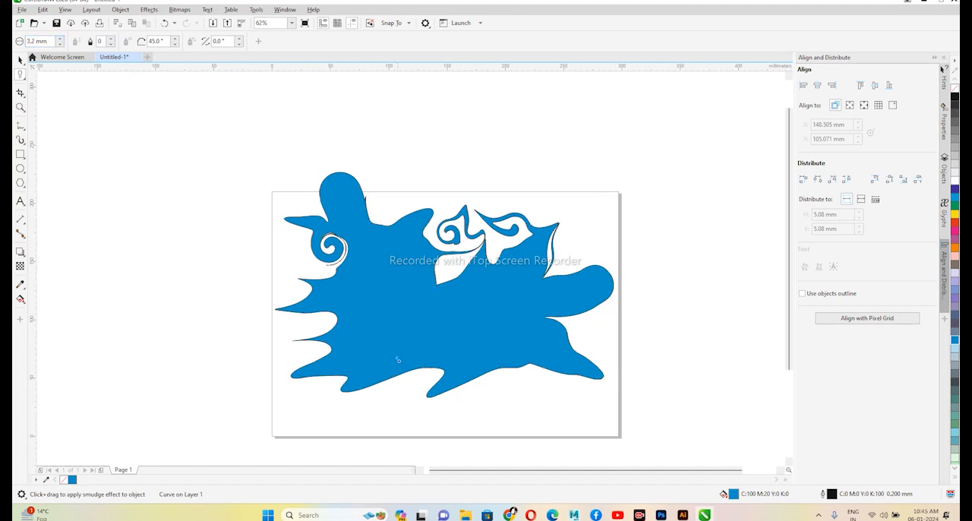
mouse_move(401, 367)
left_mouse_down()
mouse_move(365, 400)
mouse_move(284, 426)
left_mouse_up()
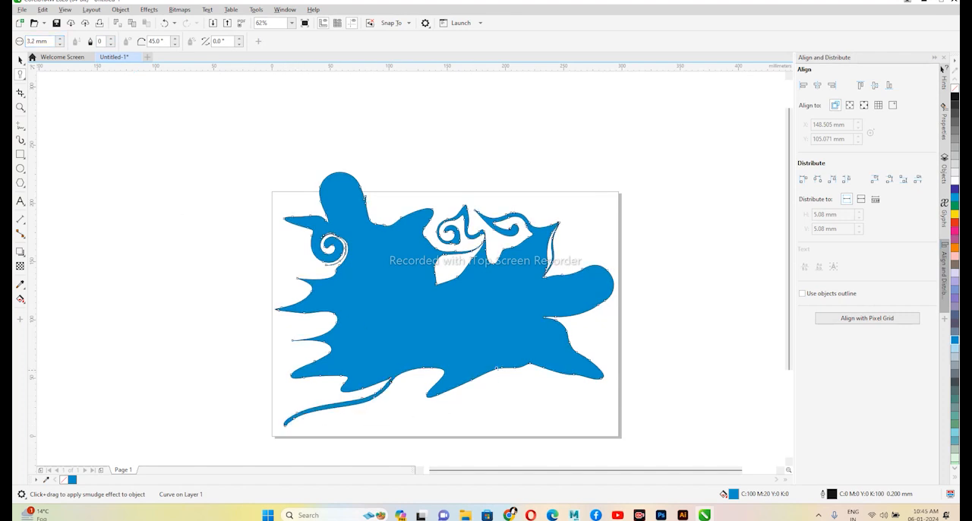
left_click_drag(477, 370, 412, 435)
left_click_drag(572, 347, 711, 331)
mouse_move(606, 263)
left_mouse_down()
mouse_move(623, 222)
mouse_move(653, 218)
mouse_move(588, 221)
mouse_move(585, 189)
left_mouse_up()
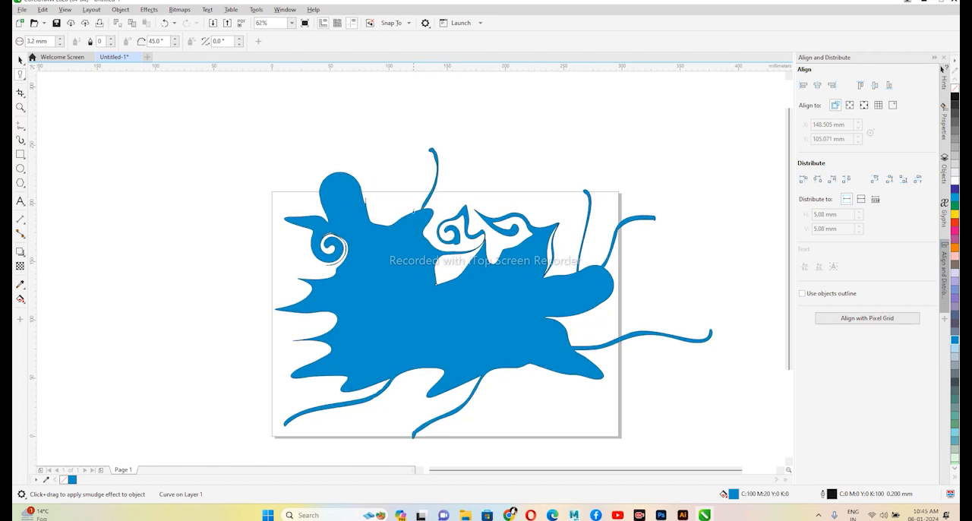
- Smudge further thin tendrils from the upper middle projection, including a long wavy one extending to the right
scroll(411, 216, "up", 3)
left_click_drag(409, 214, 401, 196)
left_click_drag(372, 139, 371, 138)
scroll(427, 269, "down", 2)
mouse_move(382, 255)
left_mouse_down()
mouse_move(371, 182)
mouse_move(441, 138)
mouse_move(488, 141)
mouse_move(553, 181)
mouse_move(673, 159)
left_mouse_up()
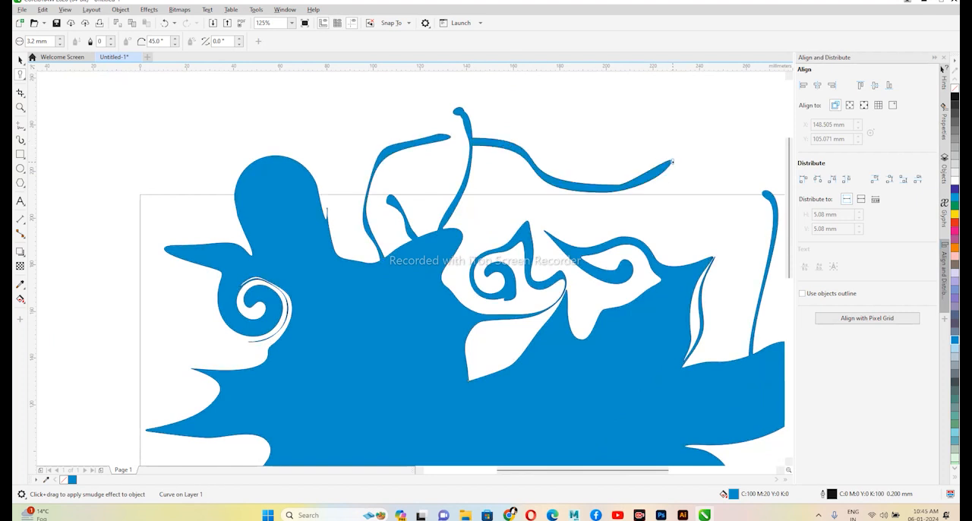
- Smudge thin wavy tendrils outward from the top and left side of the upper left bulge
left_click_drag(267, 158, 149, 118)
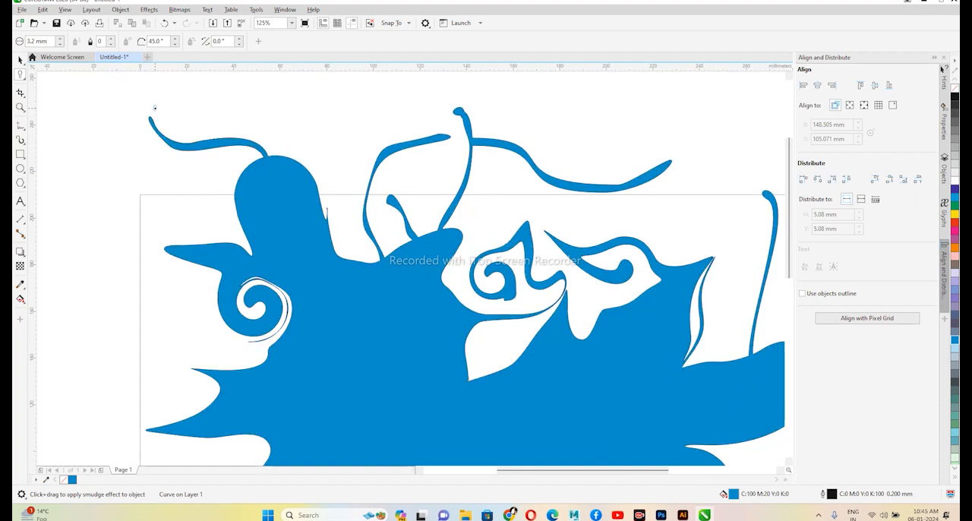
left_click_drag(281, 245, 382, 239)
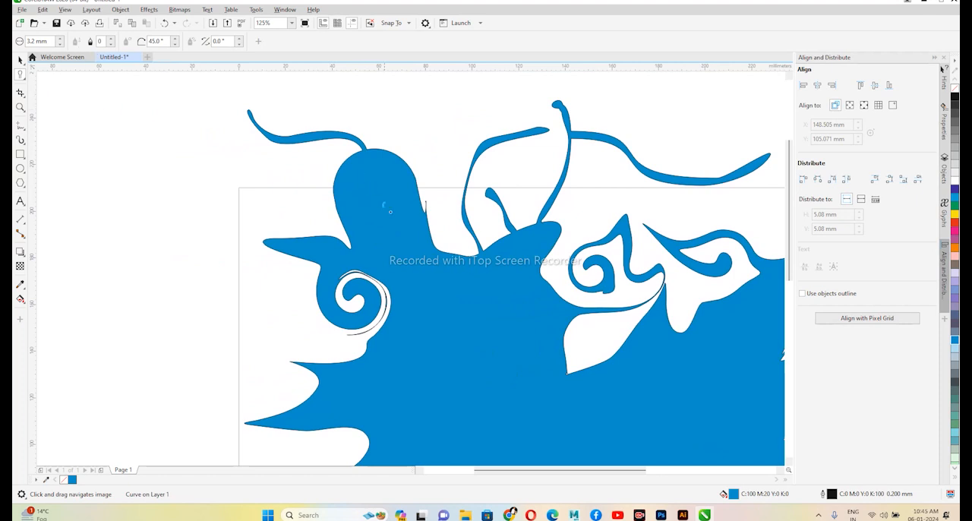
mouse_move(334, 196)
left_mouse_down()
mouse_move(197, 177)
mouse_move(174, 199)
left_mouse_up()
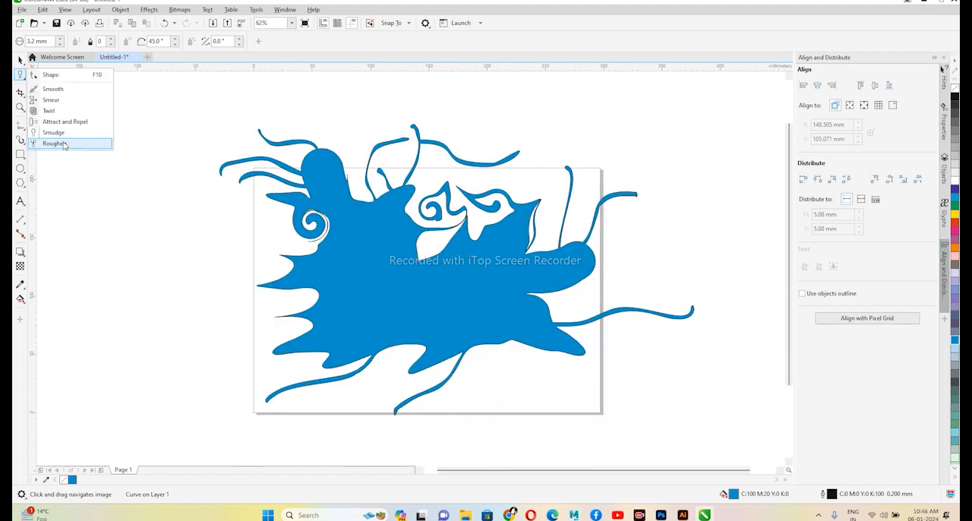
- Roughen the lower right edges, the underside of the right bulge and the right tendril with a 5 mm nib at frequency 1
left_click(63, 142)
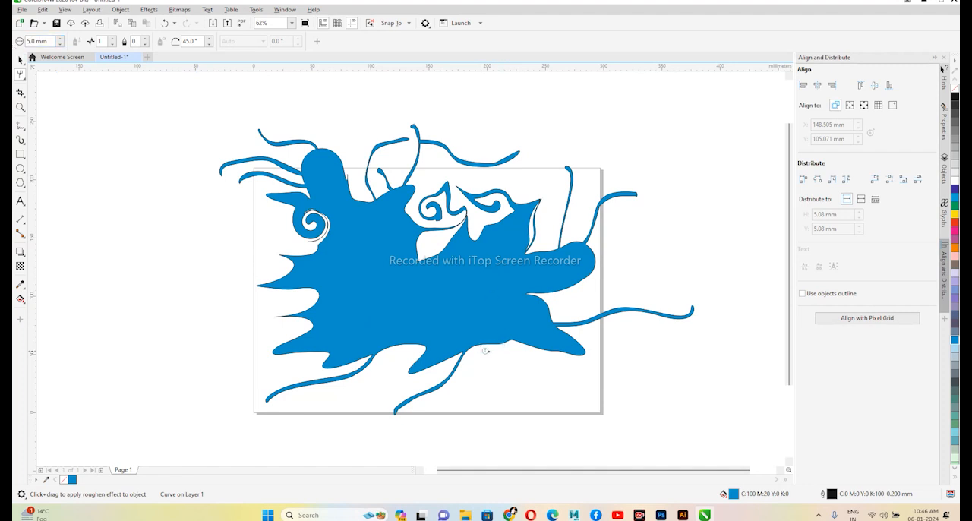
scroll(486, 351, "up", 3)
left_click_drag(466, 348, 549, 334)
mouse_move(606, 349)
left_mouse_down()
mouse_move(690, 357)
mouse_move(616, 297)
mouse_move(610, 268)
mouse_move(561, 231)
mouse_move(642, 226)
mouse_move(678, 207)
mouse_move(699, 160)
left_mouse_up()
left_click_drag(656, 269, 583, 256)
left_click_drag(535, 237, 611, 207)
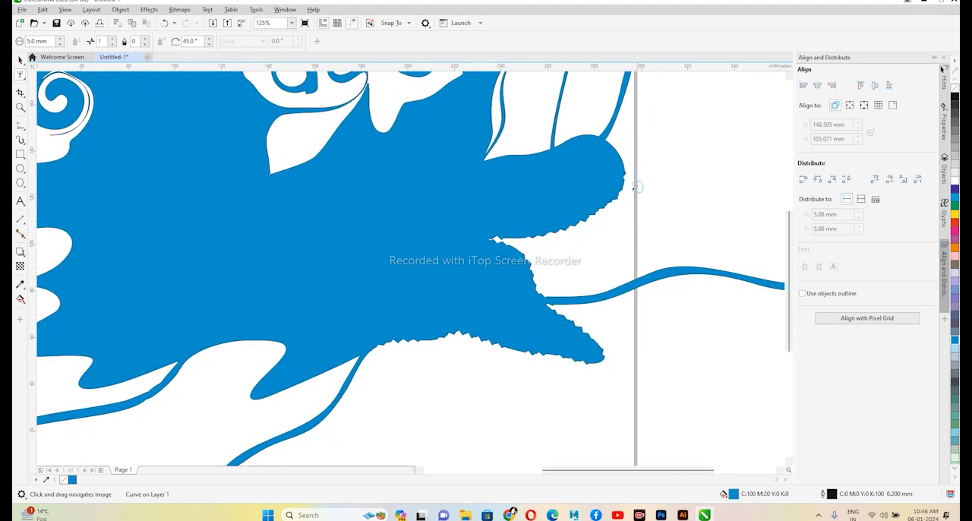
mouse_move(604, 296)
left_mouse_down()
mouse_move(631, 284)
mouse_move(615, 275)
left_mouse_up()
- Roughen the lower middle notch with spike frequency 3, and continue along its left curve at frequency 6
left_click_drag(281, 343, 228, 342)
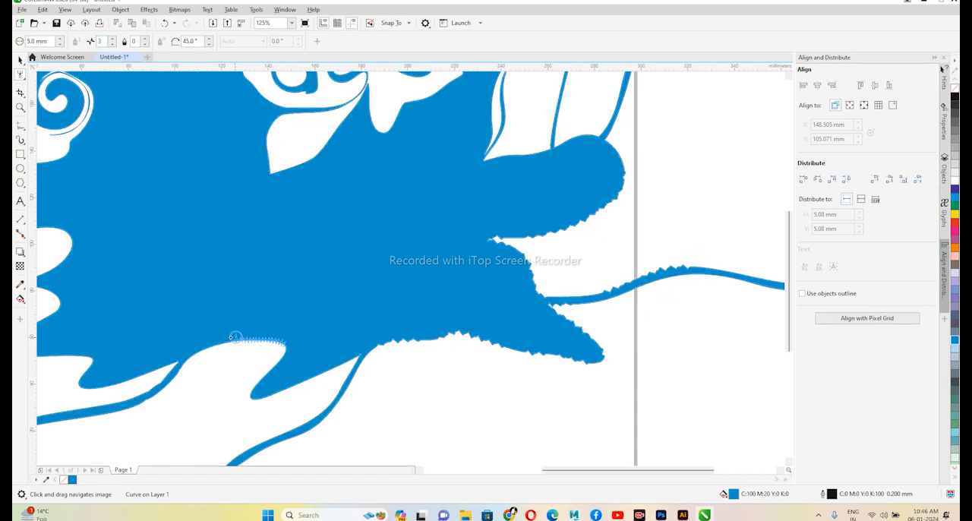
scroll(226, 358, "up", 2)
mouse_move(309, 341)
left_mouse_down()
mouse_move(333, 348)
mouse_move(278, 434)
left_mouse_up()
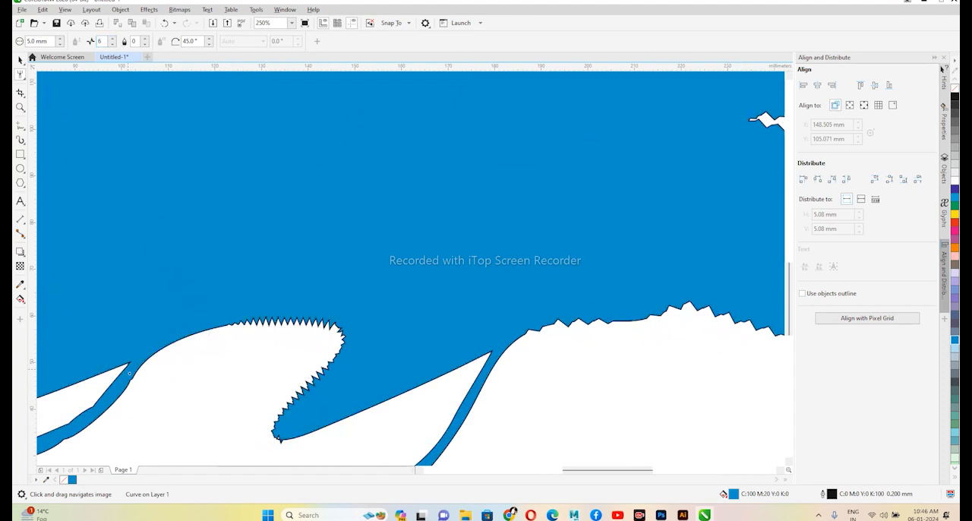
left_click_drag(222, 325, 122, 368)
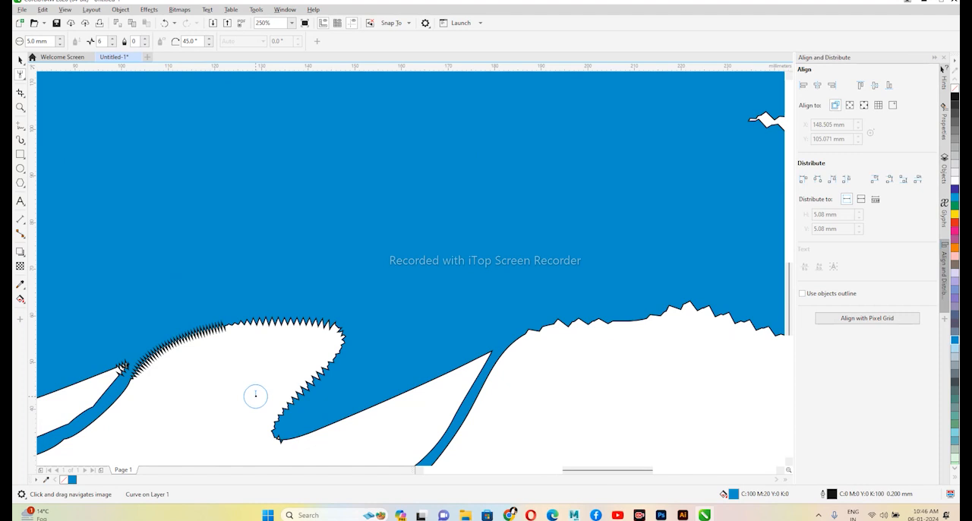
scroll(372, 262, "down", 2)
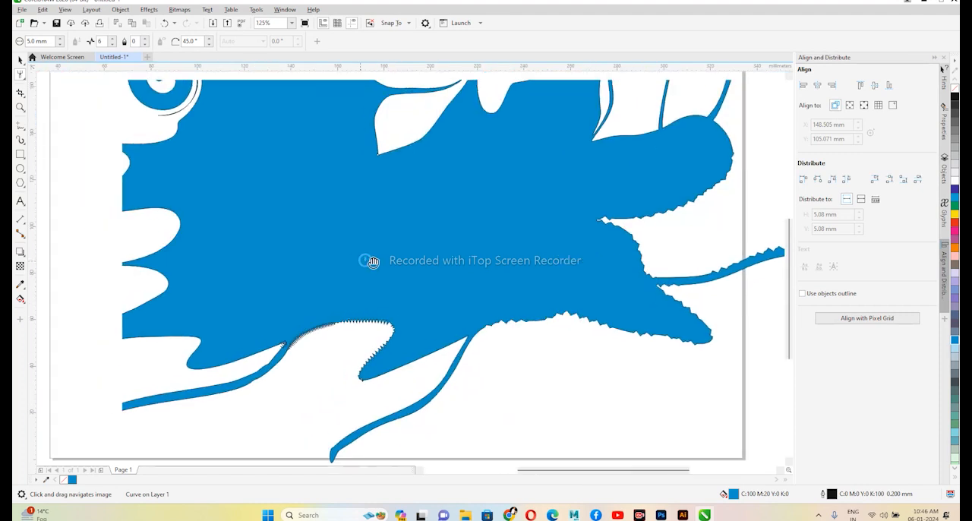
scroll(372, 261, "down", 2)
scroll(397, 221, "up", 2)
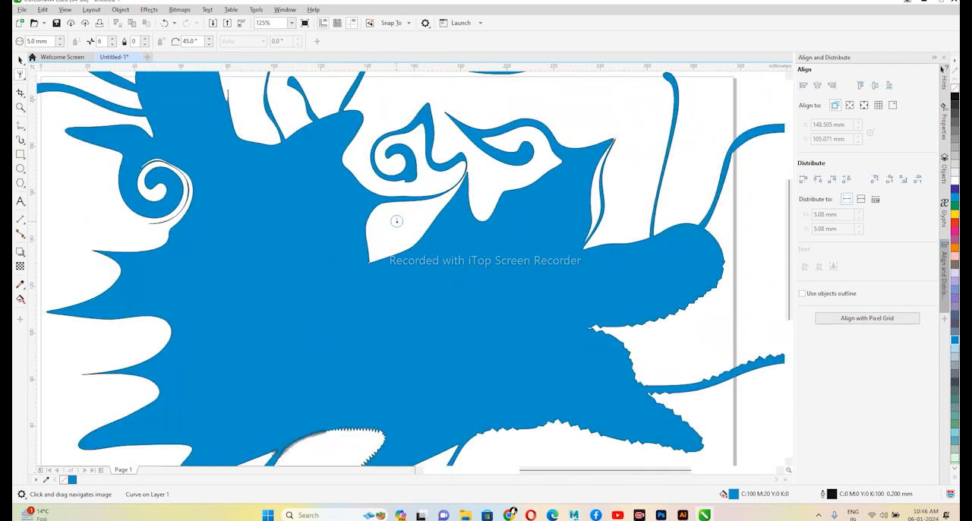
left_click_drag(371, 282, 493, 283)
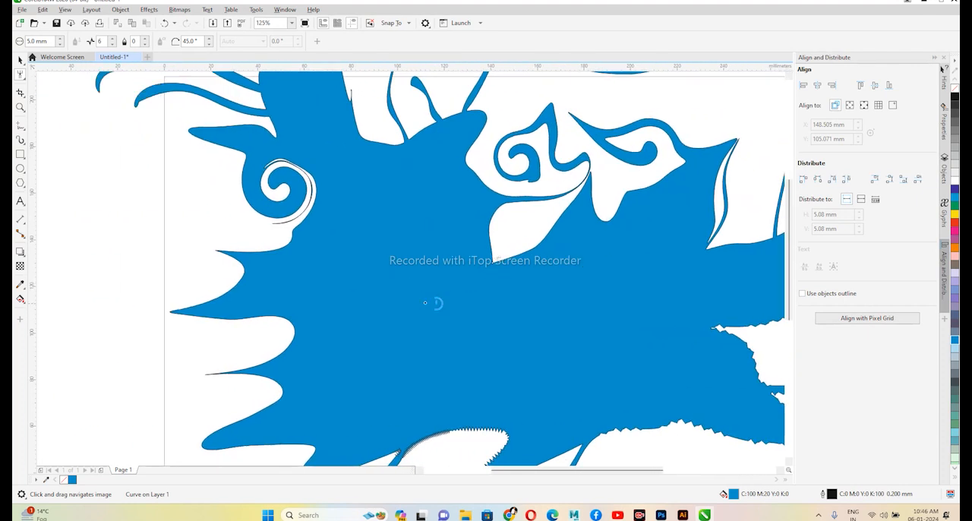
left_click(23, 77)
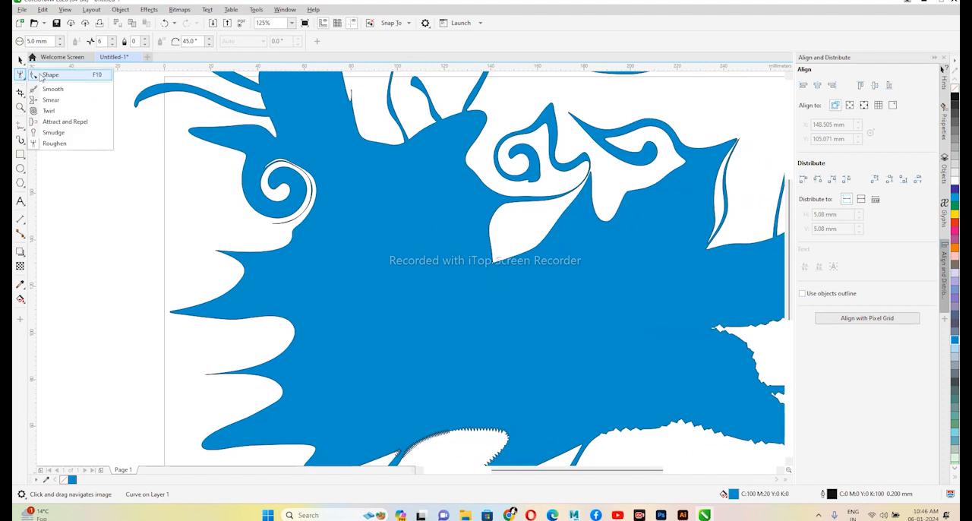
left_click(57, 145)
- Replace the blue shape with a rectangle about 176.5 by 103.3 mm, filled with dark grey C:20 M:0 Y:0 K:80
left_click(21, 60)
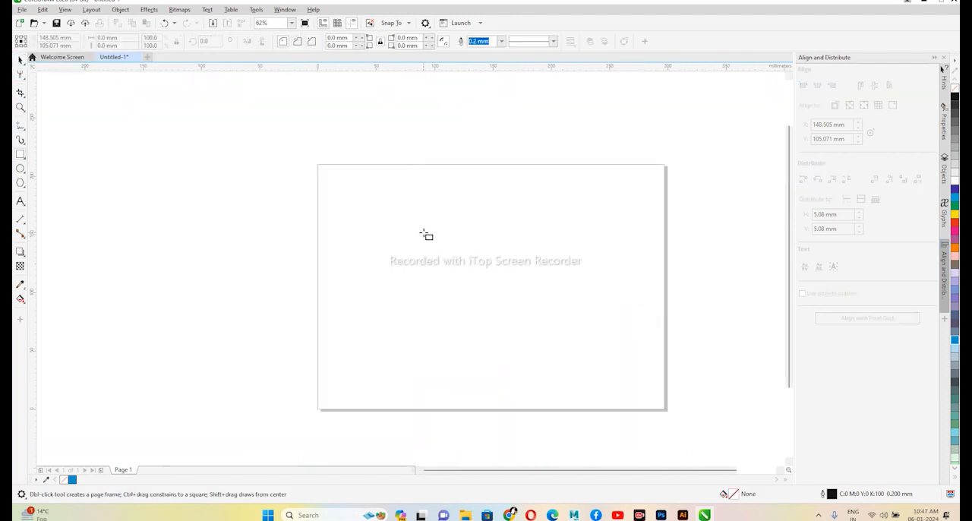
left_click_drag(423, 232, 629, 353)
key("space")
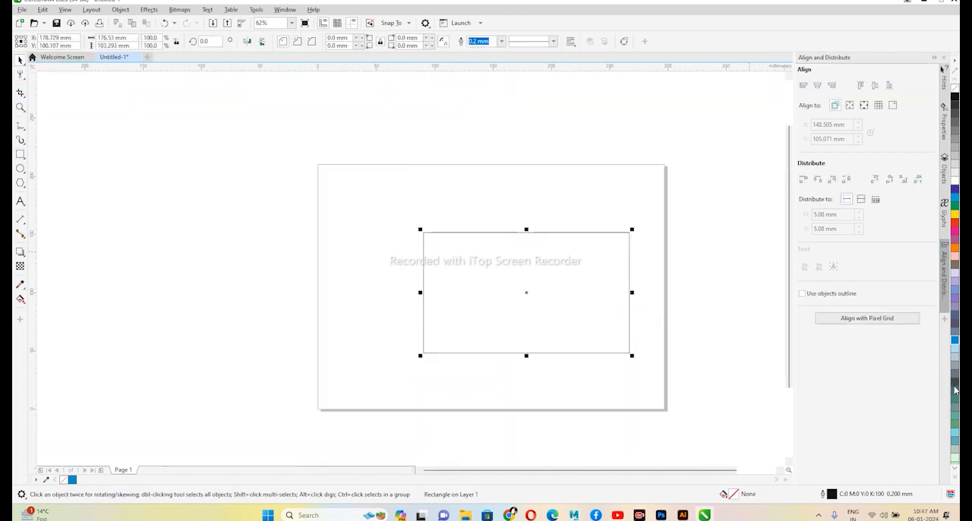
left_click(955, 390)
- Move the grey rectangle up and to the left, once with the Pick tool and once with the Freehand Pick tool
left_click_drag(606, 310, 575, 297)
left_click(22, 63)
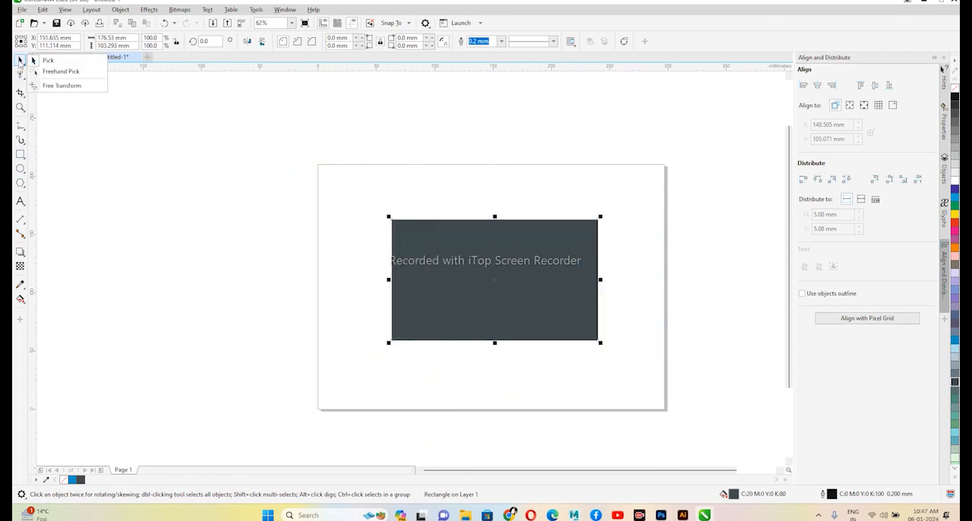
left_click(47, 70)
mouse_move(511, 261)
left_mouse_down()
mouse_move(551, 228)
mouse_move(497, 241)
left_mouse_up()
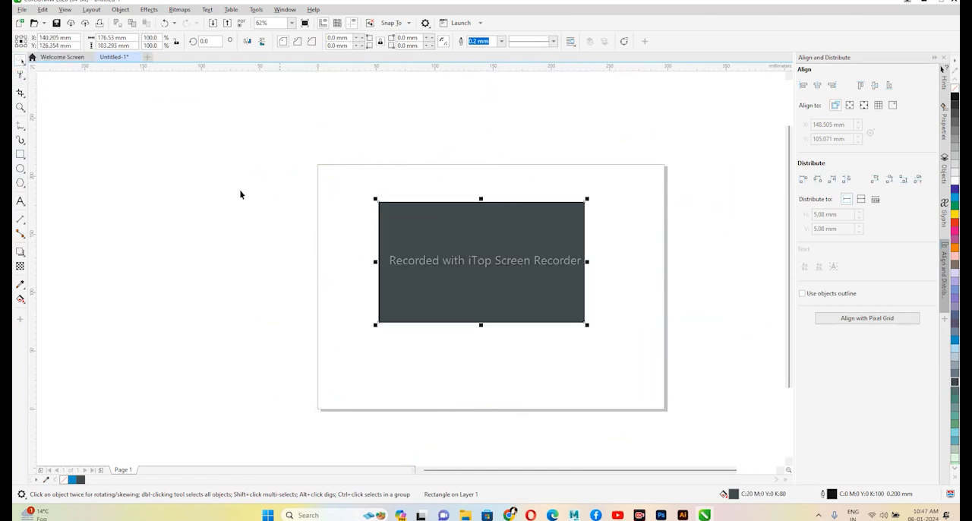
- Trace freehand selection outlines around the grey rectangle with the Freehand Pick tool
left_click(22, 61)
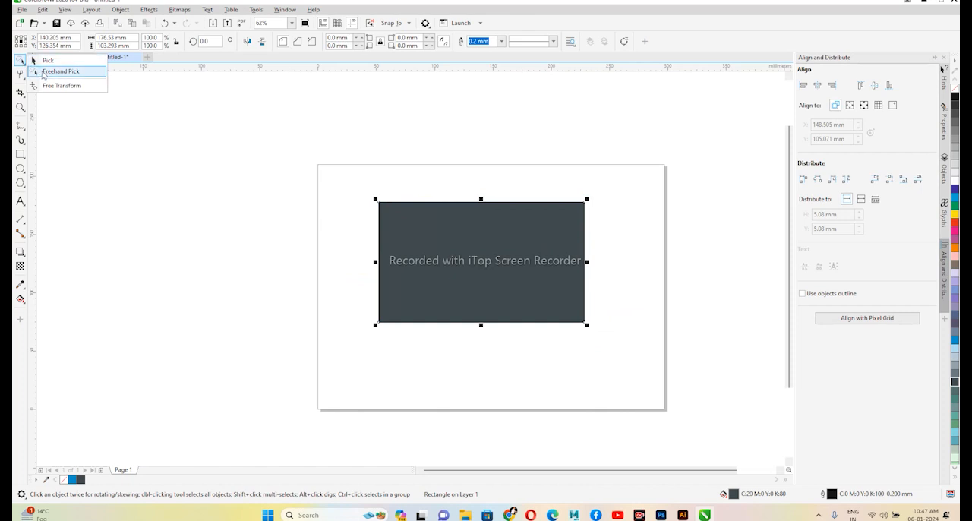
left_click(46, 71)
mouse_move(358, 174)
left_mouse_down()
mouse_move(373, 263)
mouse_move(631, 261)
mouse_move(581, 230)
left_mouse_up()
mouse_move(330, 183)
left_mouse_down()
mouse_move(653, 375)
mouse_move(490, 172)
left_mouse_up()
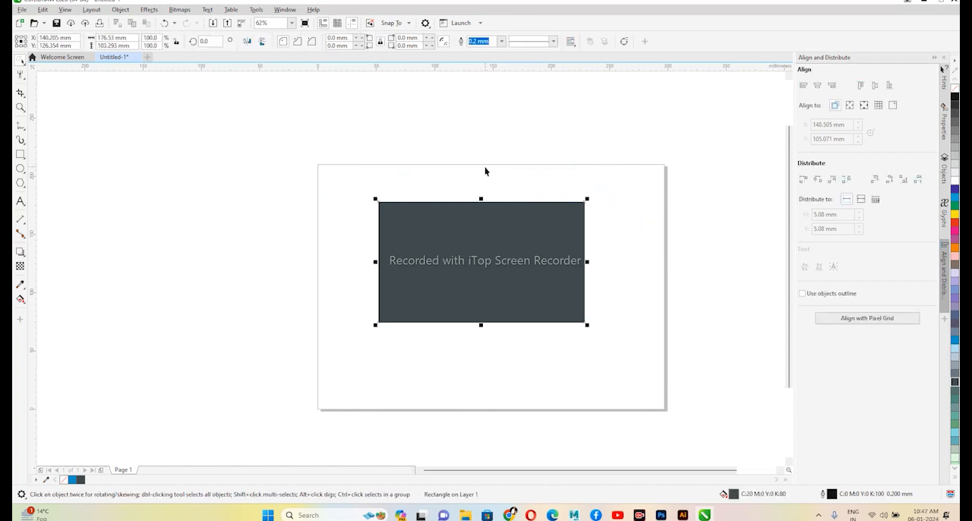
- Rotate the grey rectangle around several freely placed axis points with Free Rotation, ending at an angle of about 206°
left_click(22, 61)
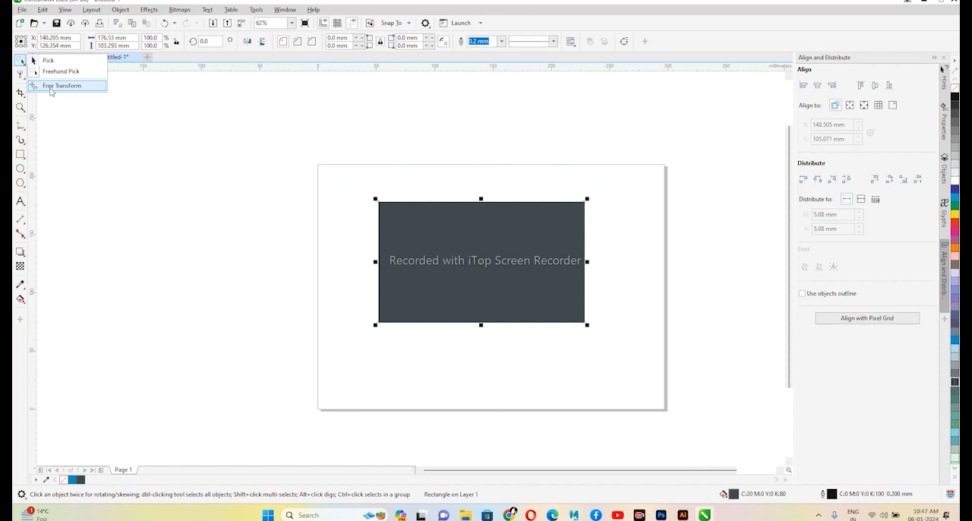
left_click(50, 86)
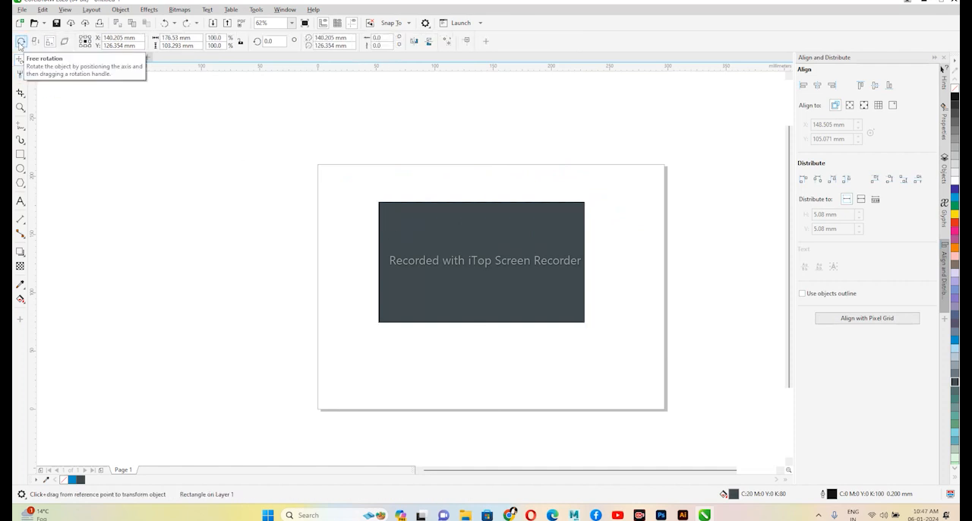
left_click(21, 42)
left_click_drag(405, 228, 405, 268)
left_click_drag(522, 369, 542, 373)
left_click_drag(368, 297, 399, 343)
left_click_drag(454, 296, 45, 76)
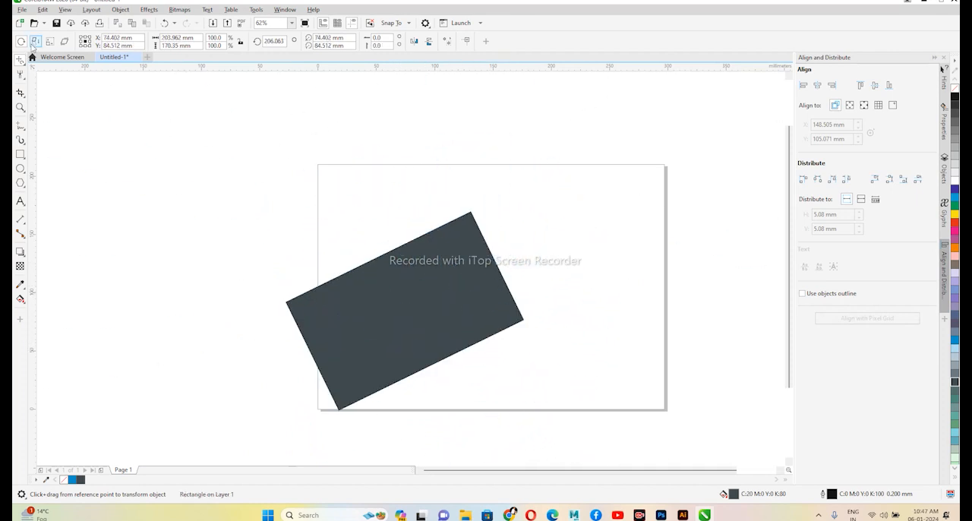
- Mirror the grey rectangle with Free Angle Reflection and scale it freely to about 101% width and 122% height
left_click(34, 42)
left_click_drag(433, 362, 457, 333)
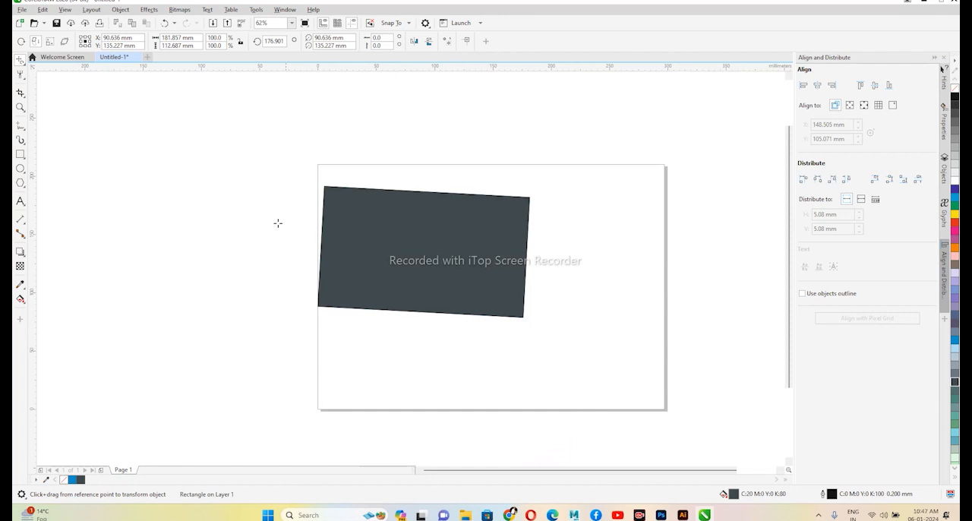
mouse_move(318, 306)
left_mouse_down()
mouse_move(297, 332)
mouse_move(341, 312)
mouse_move(324, 297)
left_mouse_up()
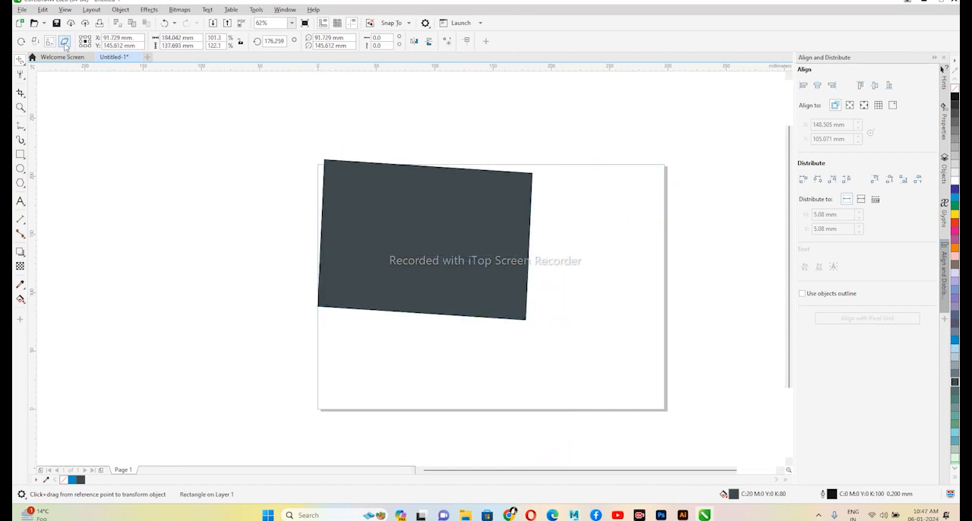
- Skew the grey rectangle into a slanted parallelogram with Free Skew, anchoring on its top and bottom edges
left_click(64, 43)
mouse_move(422, 167)
left_mouse_down()
mouse_move(442, 165)
mouse_move(422, 168)
left_mouse_up()
mouse_move(426, 311)
left_mouse_down()
mouse_move(402, 317)
mouse_move(439, 307)
left_mouse_up()
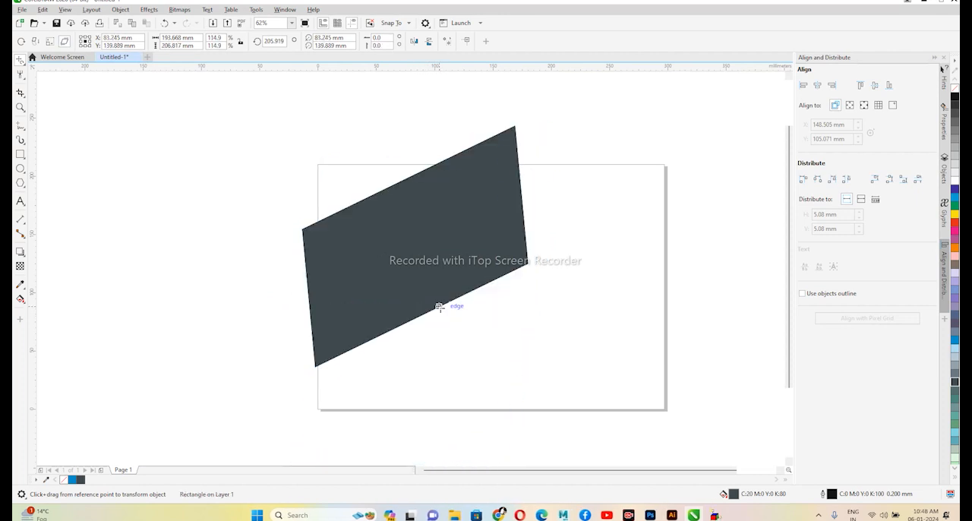
left_click(21, 61)
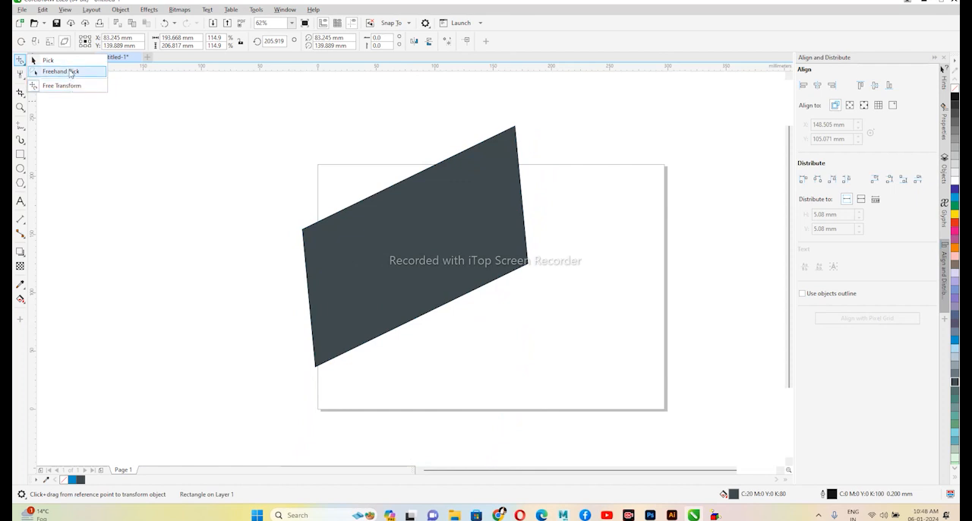
- Move the grey parallelogram's rotation centre lower with the Pick tool, then skew it slightly and rotate it to about 174°
left_click(48, 60)
left_click(413, 246)
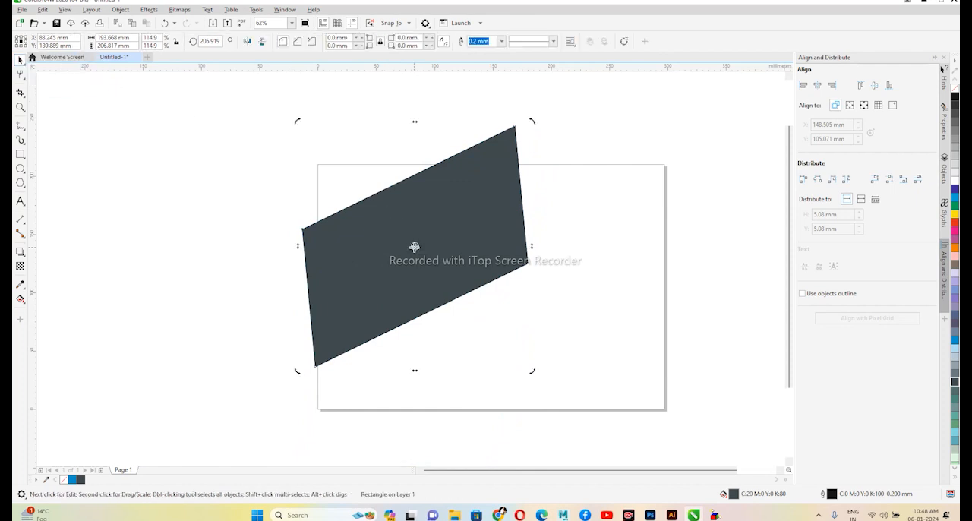
mouse_move(415, 246)
left_mouse_down()
mouse_move(449, 329)
mouse_move(425, 295)
left_mouse_up()
mouse_move(417, 121)
left_mouse_down()
mouse_move(426, 121)
mouse_move(411, 122)
left_mouse_up()
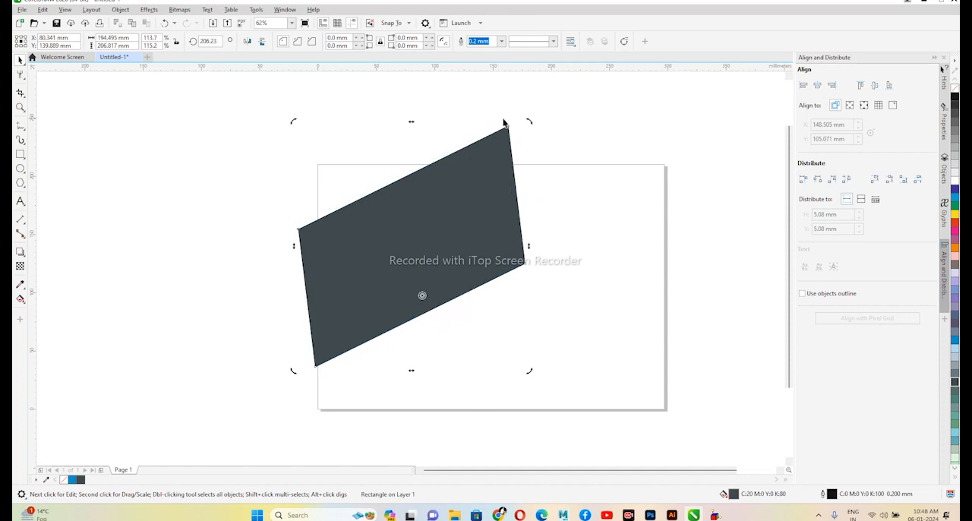
left_click_drag(532, 120, 604, 232)
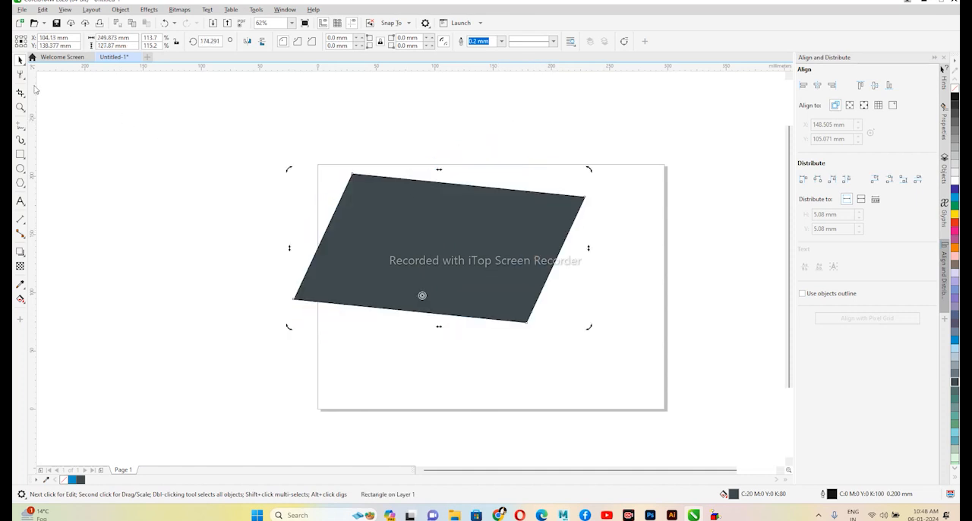
- Skew the grey parallelogram again with Free Transform and rotate it around freely placed axis points with Free Rotation
left_click(23, 63)
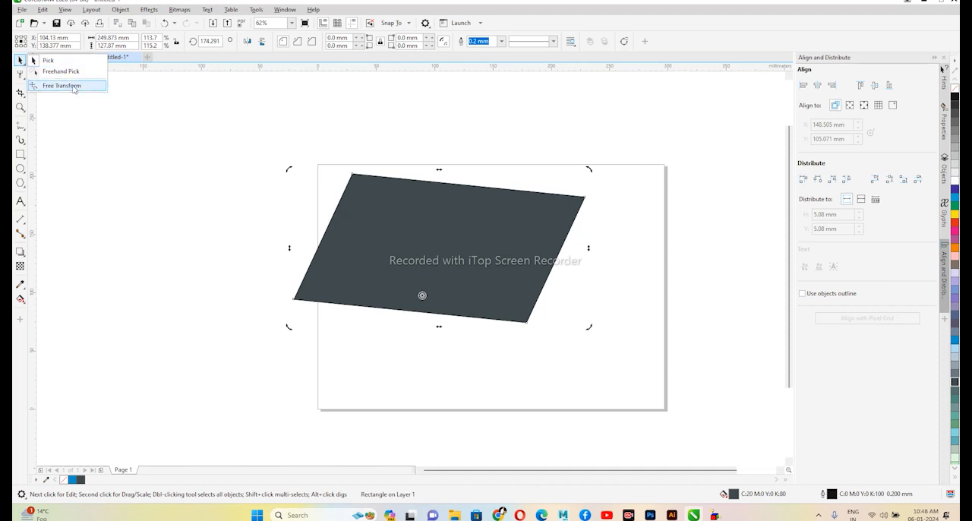
left_click(74, 88)
left_click_drag(364, 239, 365, 221)
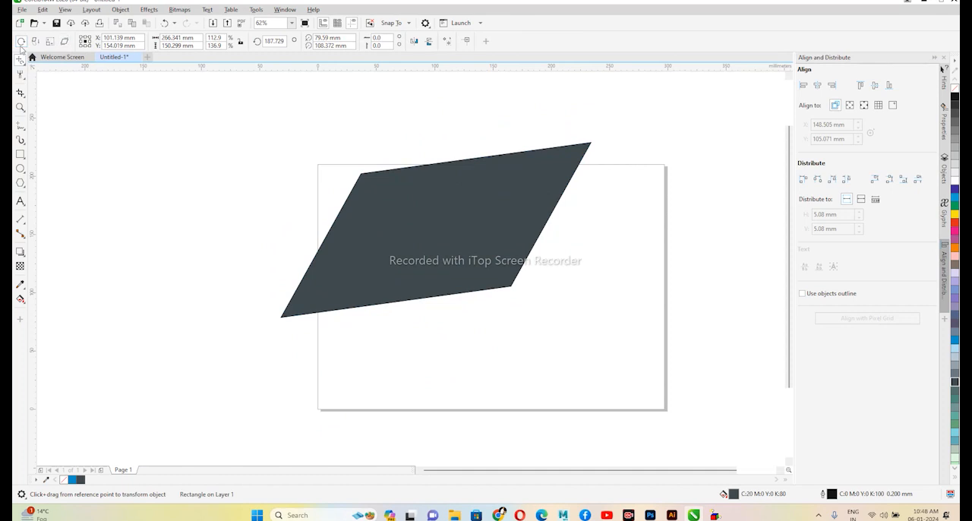
left_click(21, 41)
left_click_drag(422, 240, 474, 248)
left_click_drag(583, 204, 556, 170)
- Delete the grey parallelogram and return to the Pick tool
key("Delete")
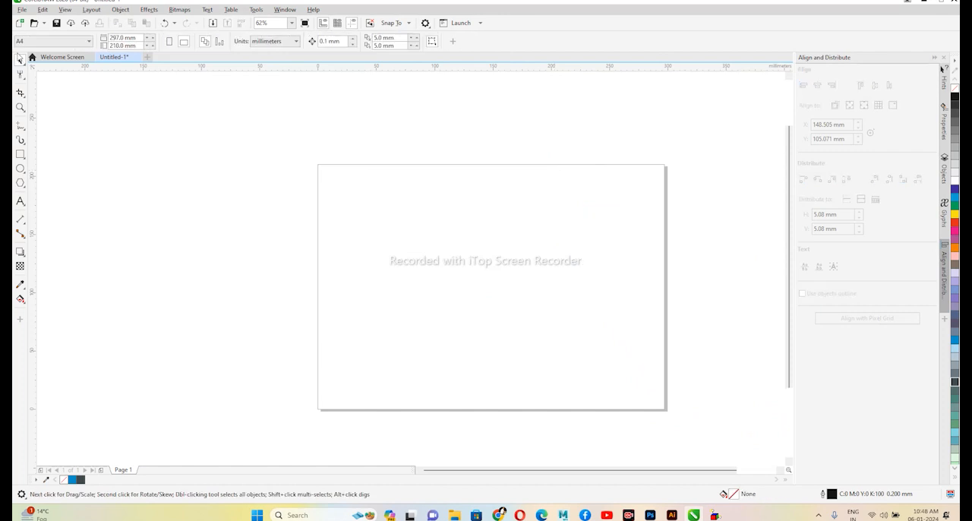
left_click(21, 63)
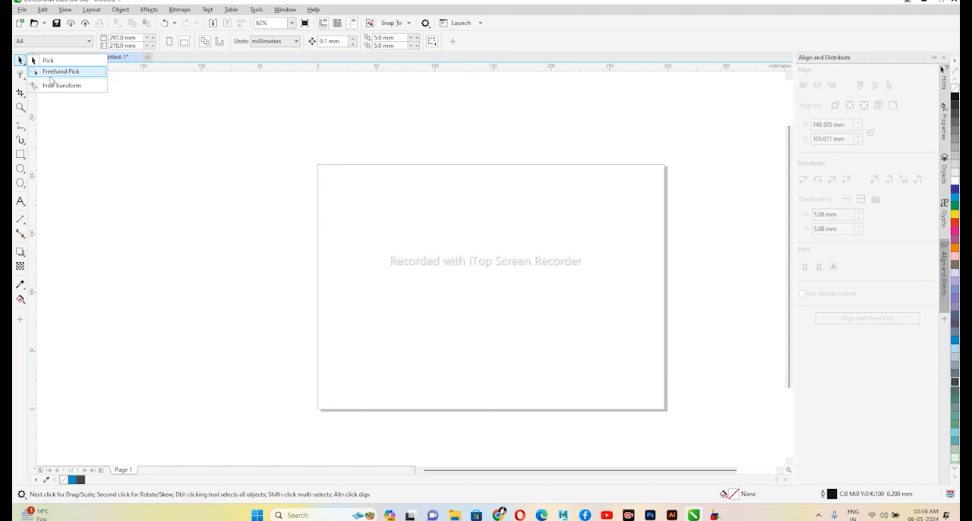
left_click(47, 60)
- Draw a rectangle about 95 × 77 mm in the upper-left part of the page and fill it orange
left_click(21, 155)
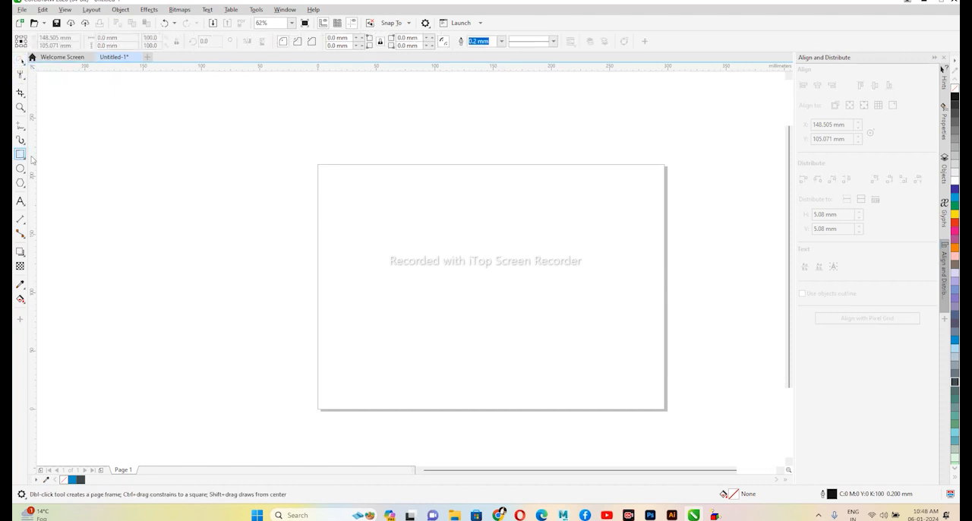
left_click_drag(346, 196, 459, 288)
left_click(955, 248)
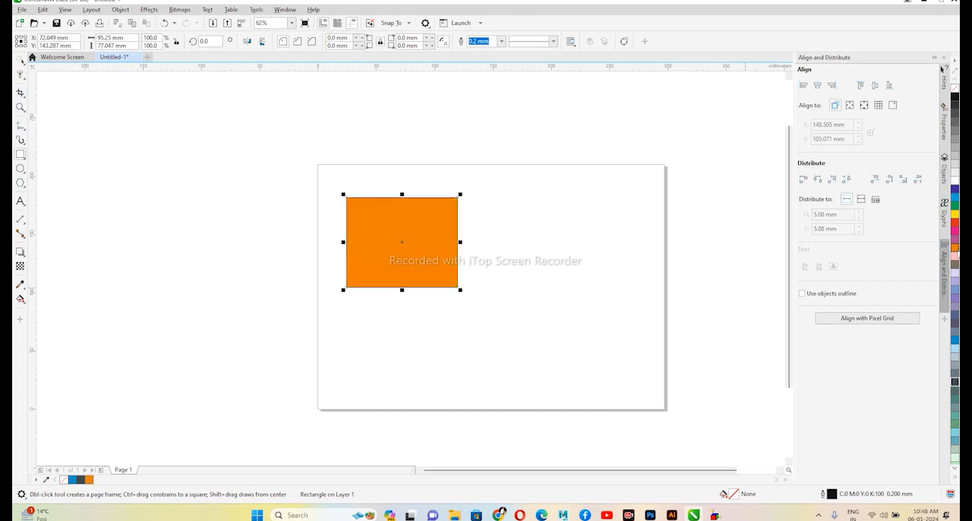
- Draw an ellipse about 113 × 91 mm overlapping the orange rectangle's lower-right corner and fill it light pink
left_click(21, 168)
mouse_move(534, 222)
left_mouse_down()
mouse_move(457, 311)
mouse_move(396, 333)
left_mouse_up()
left_click(956, 260)
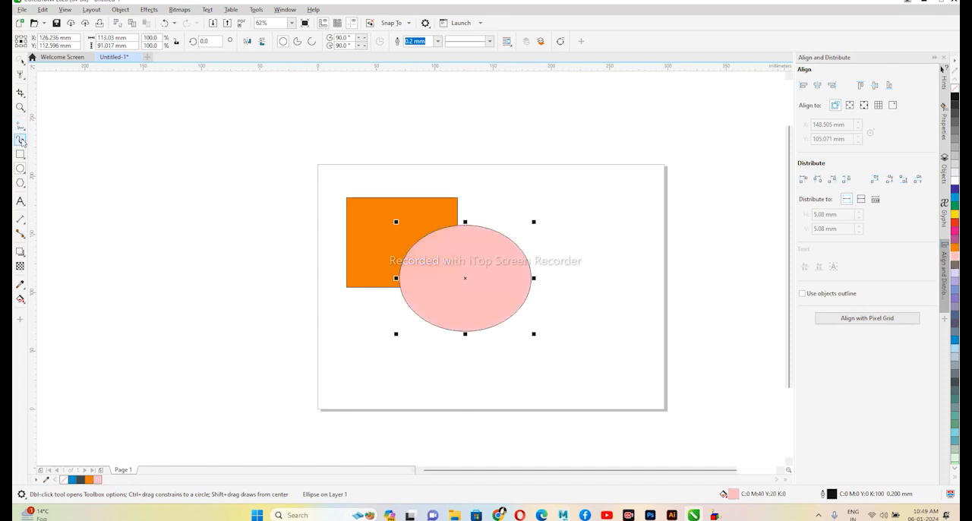
- Draw a five-sided polygon about 101 × 90 mm over the rectangle and ellipse and fill it light purple
left_click(20, 182)
left_click_drag(336, 226, 457, 332)
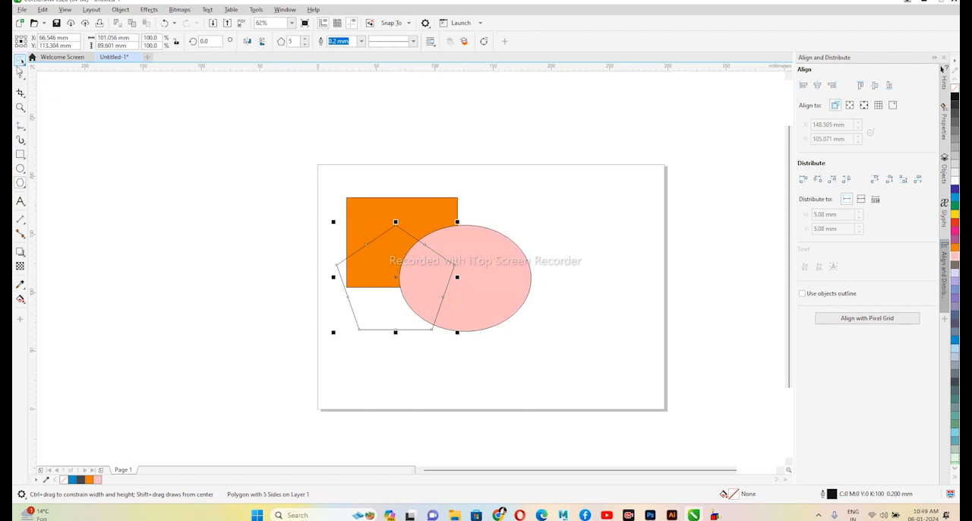
left_click(22, 62)
left_click(955, 284)
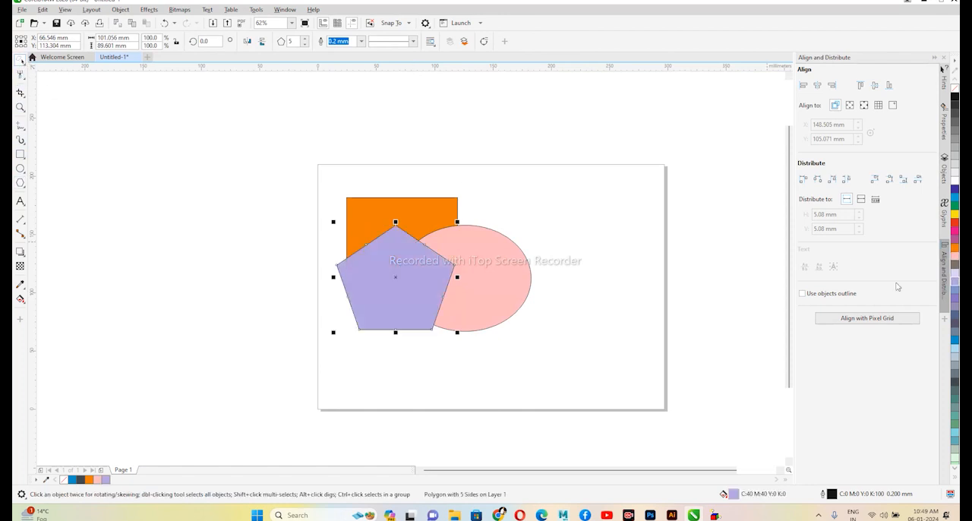
- Crop only the selected purple pentagon to an area about 70 × 64 mm with the Crop tool, then undo the crop
left_click(23, 63)
left_click(41, 62)
scroll(346, 259, "up", 1)
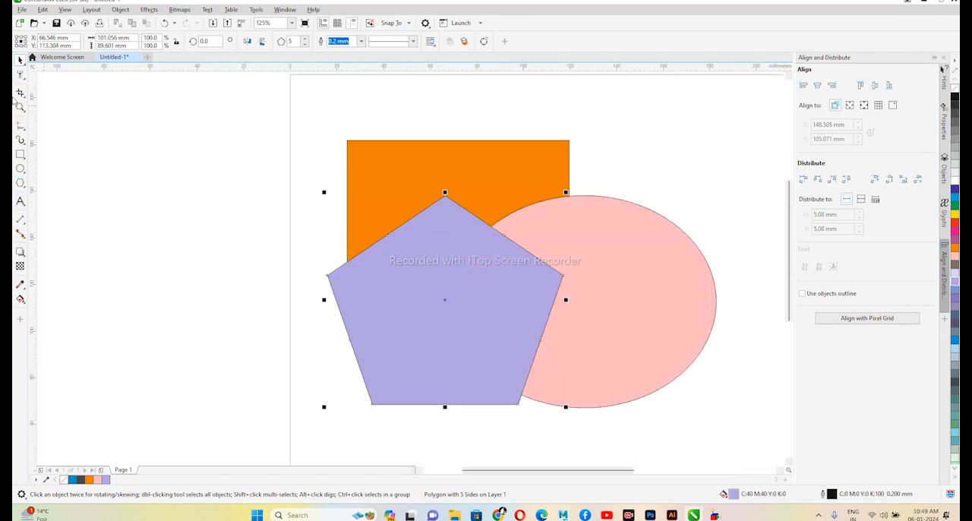
left_click(18, 94)
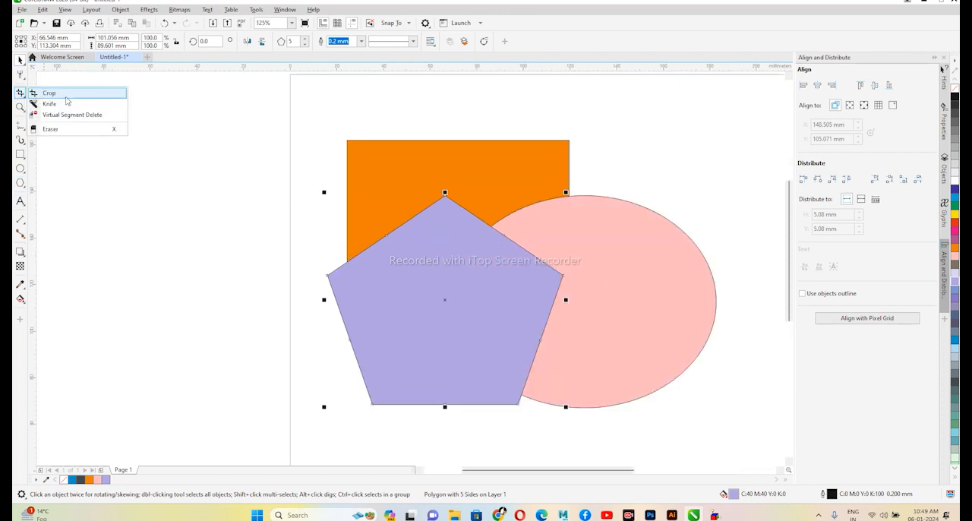
left_click(50, 93)
left_click_drag(396, 186, 559, 335)
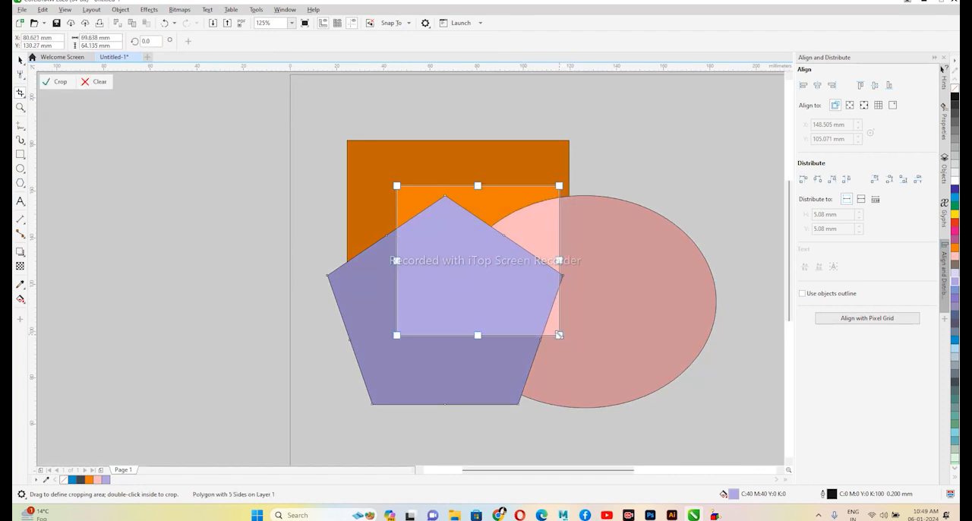
key("Return")
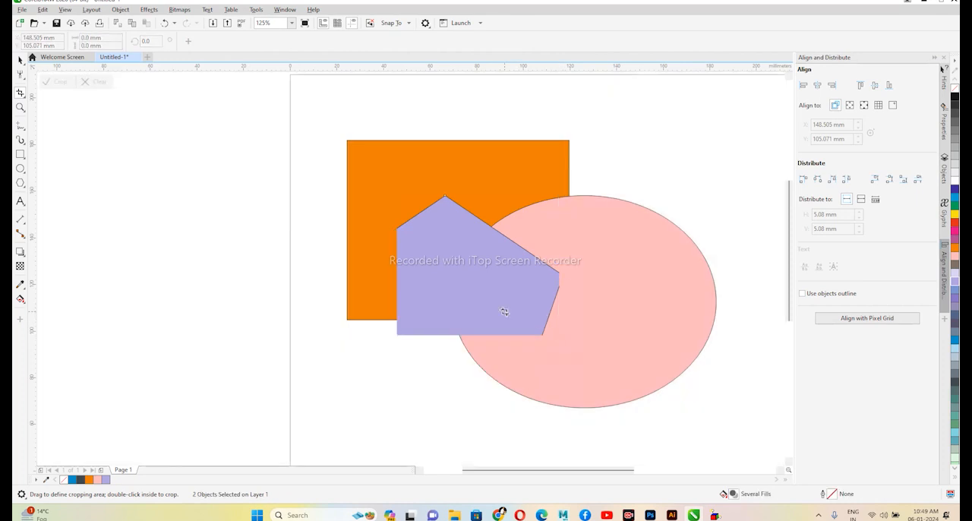
key("ctrl+z")
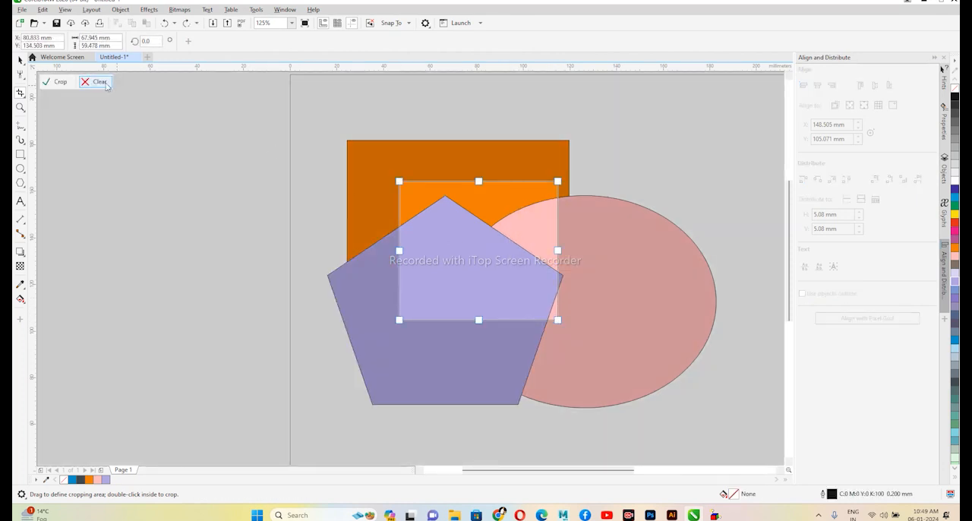
- Crop all three overlapping shapes to the marked area about 68 × 59 mm, then undo the crop
left_click(58, 81)
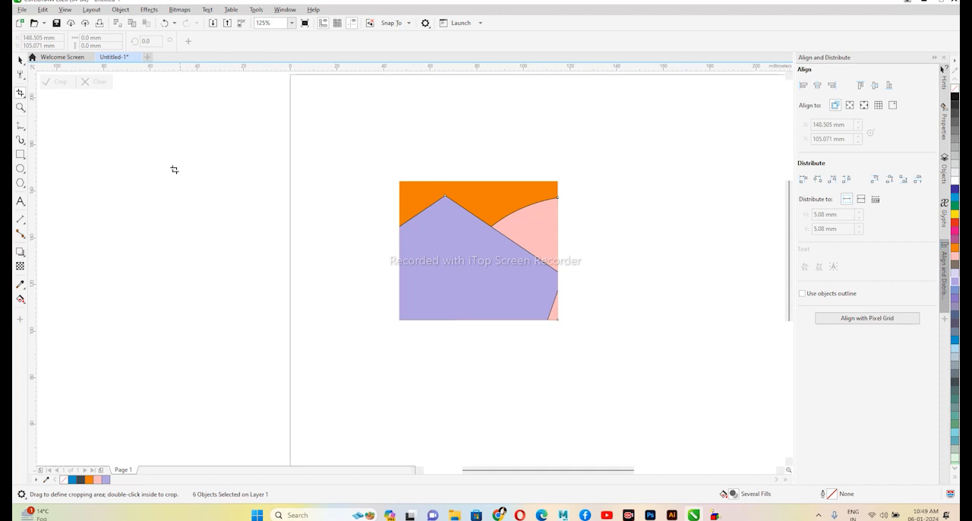
left_click(21, 60)
left_click(319, 150)
key("ctrl+z")
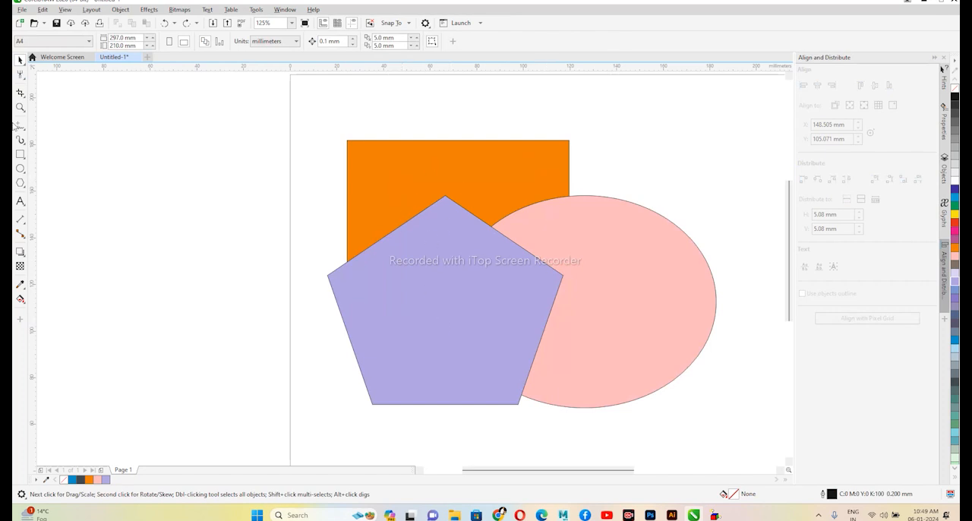
- Crop the rectangle, ellipse and pentagon together to an area about 68 × 62 mm around their overlap
left_click(20, 93)
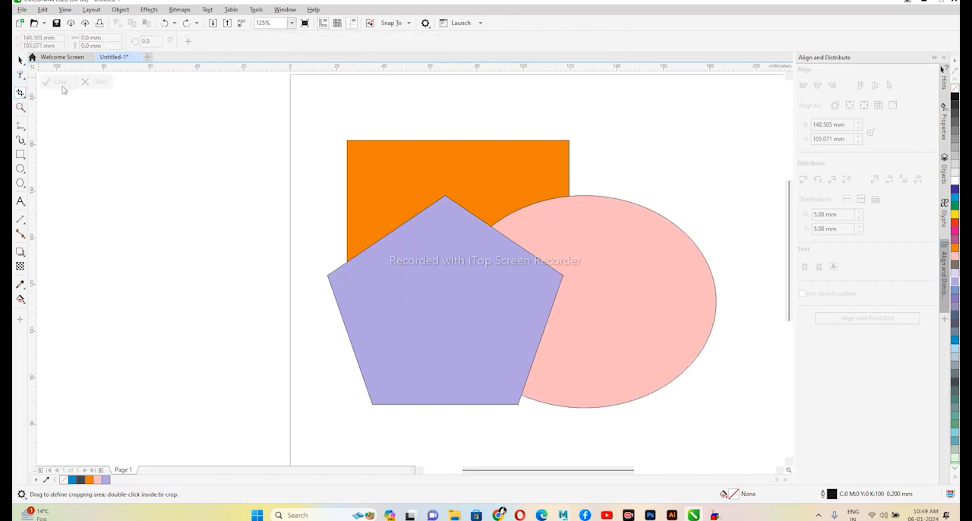
left_click_drag(407, 182, 567, 327)
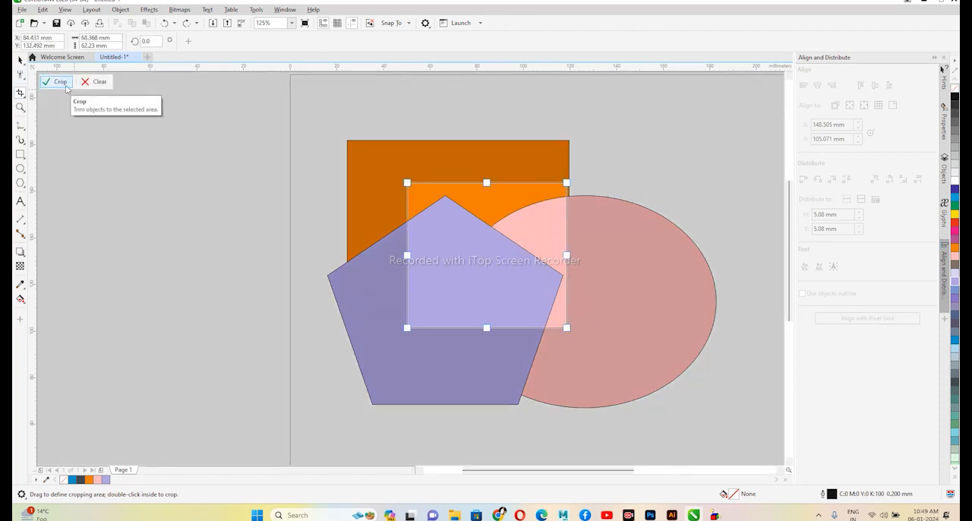
left_click(61, 82)
- Slice the dark purple rectangle along a straight diagonal line with the Knife tool and move the upper piece away
left_click(24, 96)
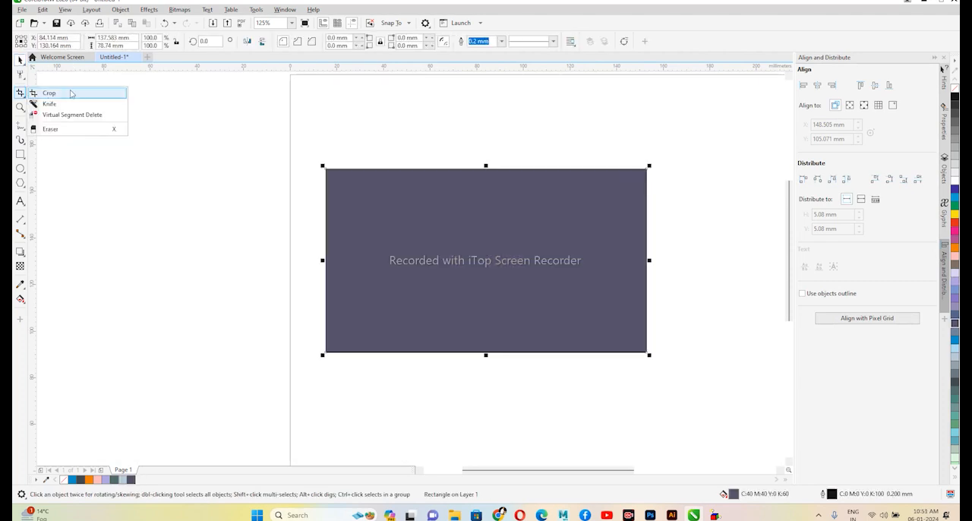
left_click(64, 104)
left_click_drag(327, 204, 658, 281)
left_click(20, 59)
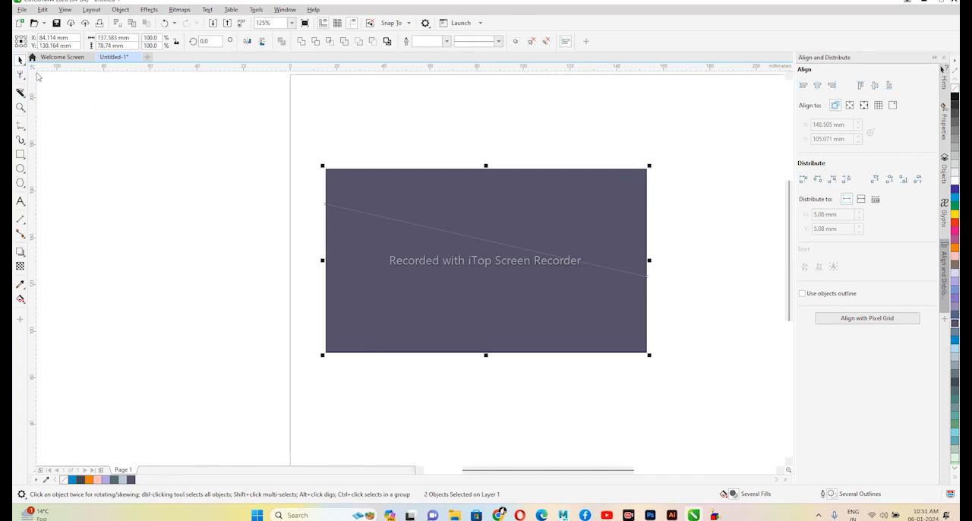
left_click_drag(484, 195, 503, 134)
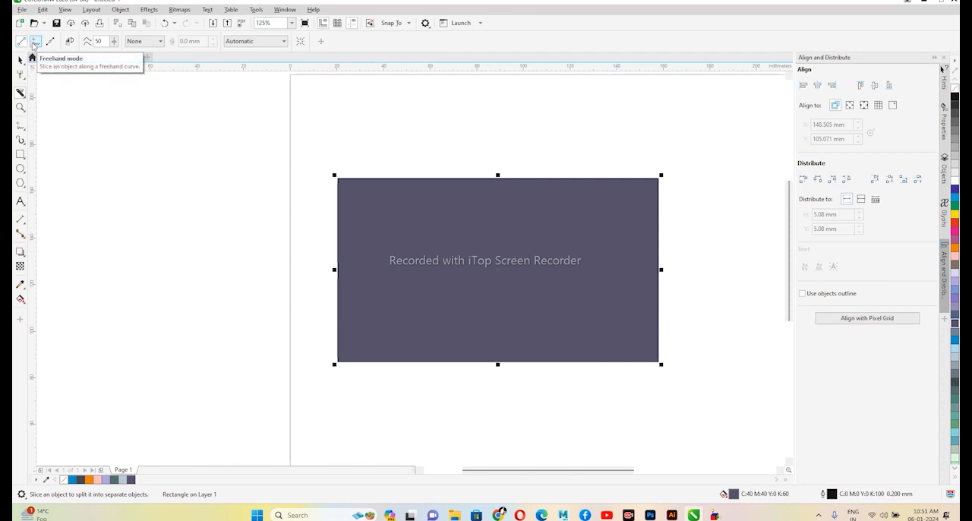
- Slice the dark purple rectangle from side to side along a freehand curve using the Knife's Freehand mode
left_click(34, 42)
mouse_move(288, 236)
left_mouse_down()
mouse_move(381, 262)
mouse_move(594, 274)
mouse_move(740, 250)
mouse_move(755, 229)
left_mouse_up()
- Slice the dark purple rectangle from side to side along a wavy Bézier curve with the Knife tool
left_click(50, 41)
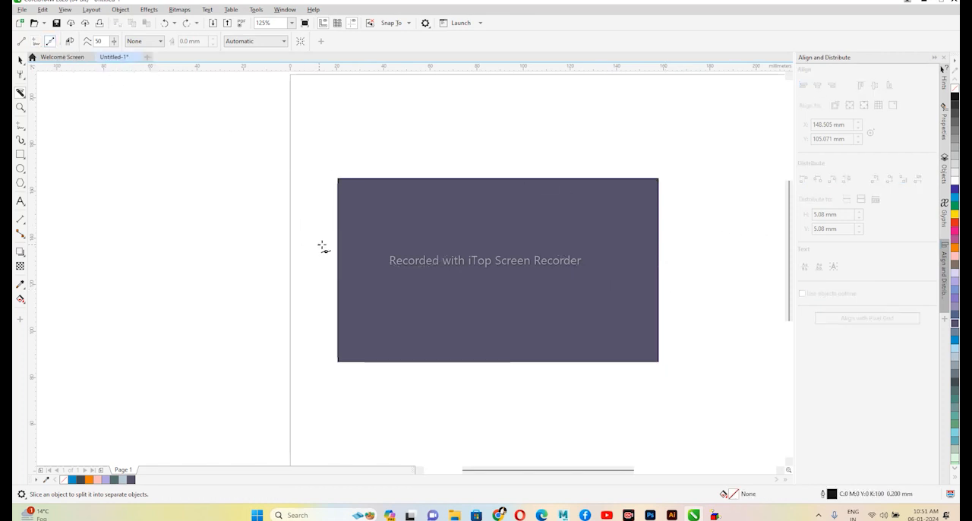
left_click_drag(425, 234, 444, 249)
left_click_drag(268, 252, 268, 235)
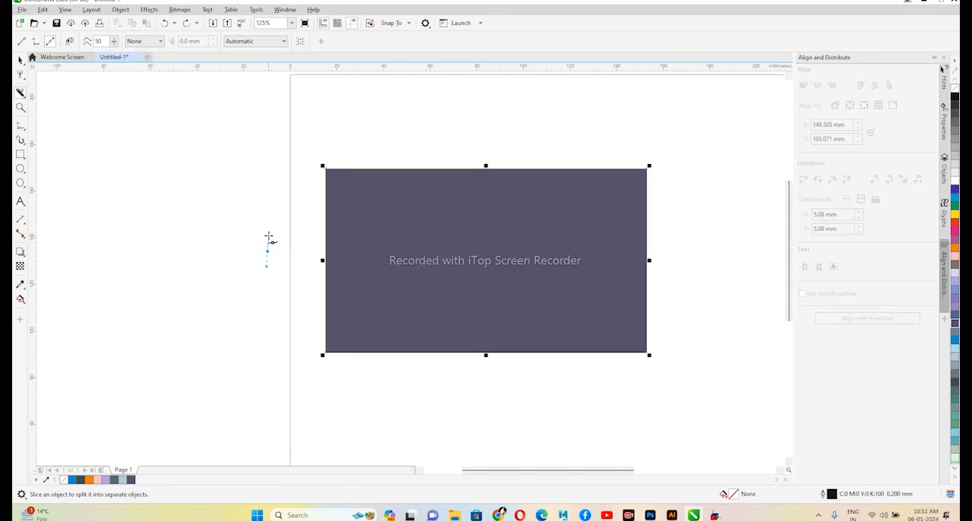
left_click_drag(602, 252, 667, 221)
left_click_drag(722, 240, 763, 270)
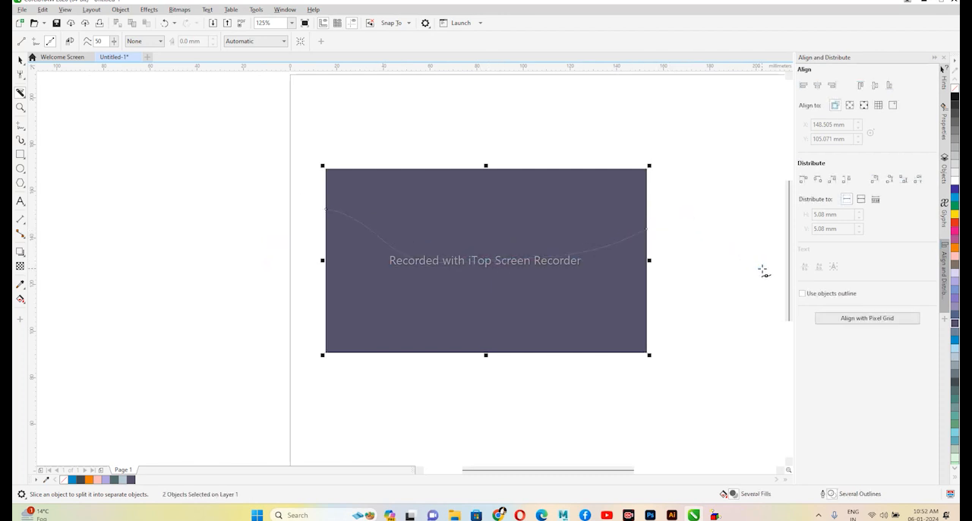
- Deselect the sliced pieces and move the upper piece up, away from the lower one
left_click(20, 60)
left_click(286, 195)
left_click_drag(520, 222, 521, 179)
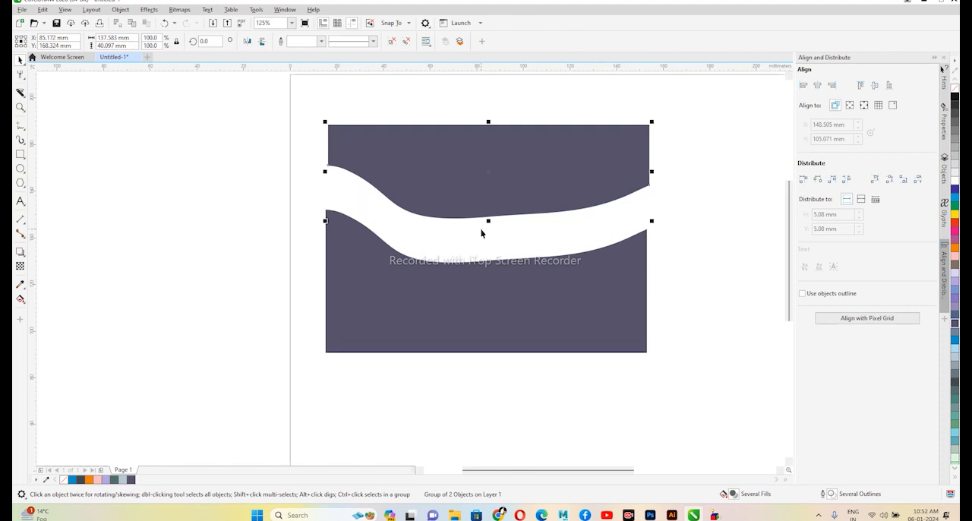
- Delete the upper piece of the sliced rectangle and move the wavy lower piece up and to the right
left_click_drag(486, 265, 498, 307)
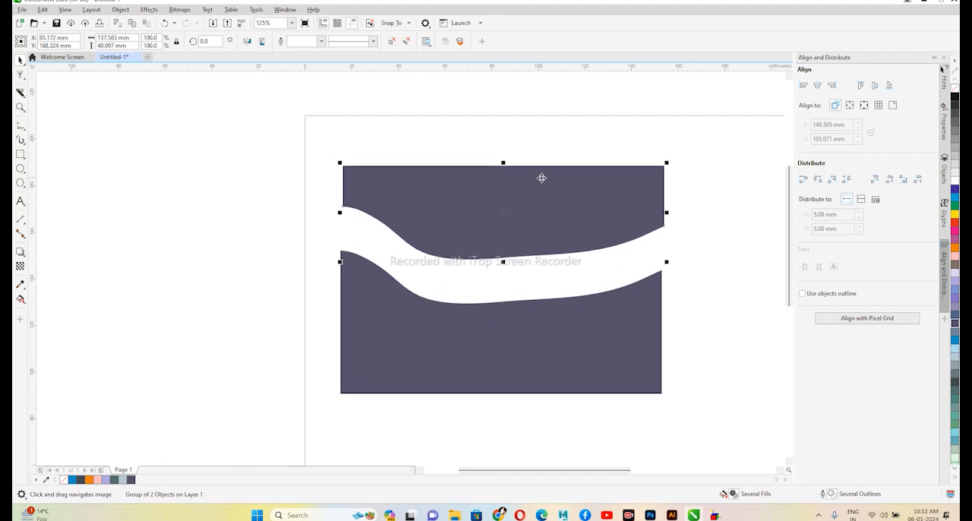
left_click_drag(541, 178, 543, 163)
key("Delete")
mouse_move(559, 324)
left_mouse_down()
mouse_move(577, 294)
mouse_move(579, 239)
left_mouse_up()
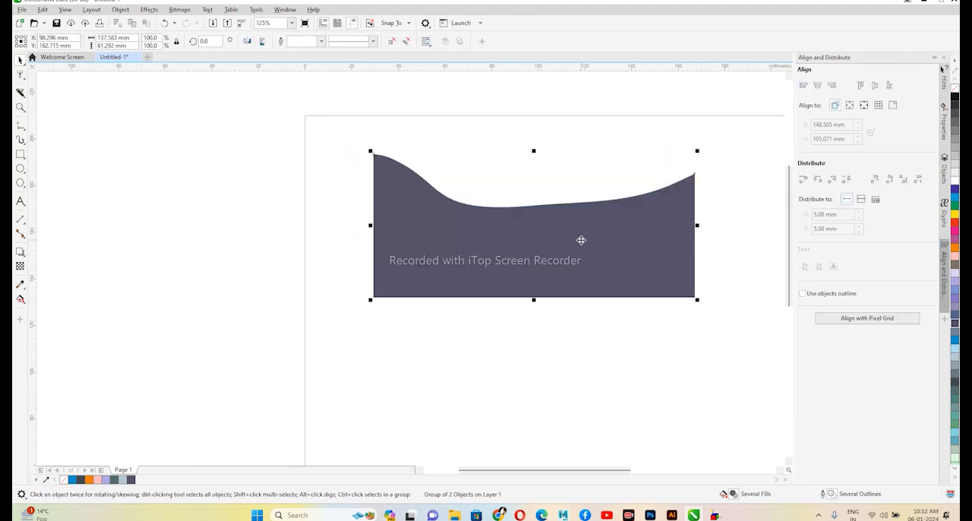
- Erase one horizontal strip and several slanted strips across the wavy purple shape with the 1.0 mm round-nib Eraser
left_click(21, 92)
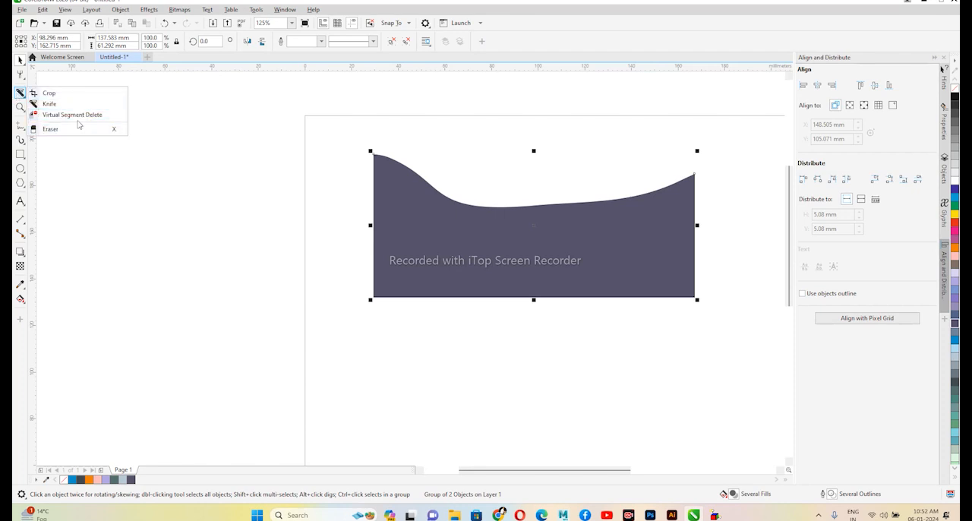
left_click(68, 129)
left_click_drag(346, 232, 699, 232)
left_click_drag(639, 188, 584, 301)
left_click_drag(604, 194, 569, 301)
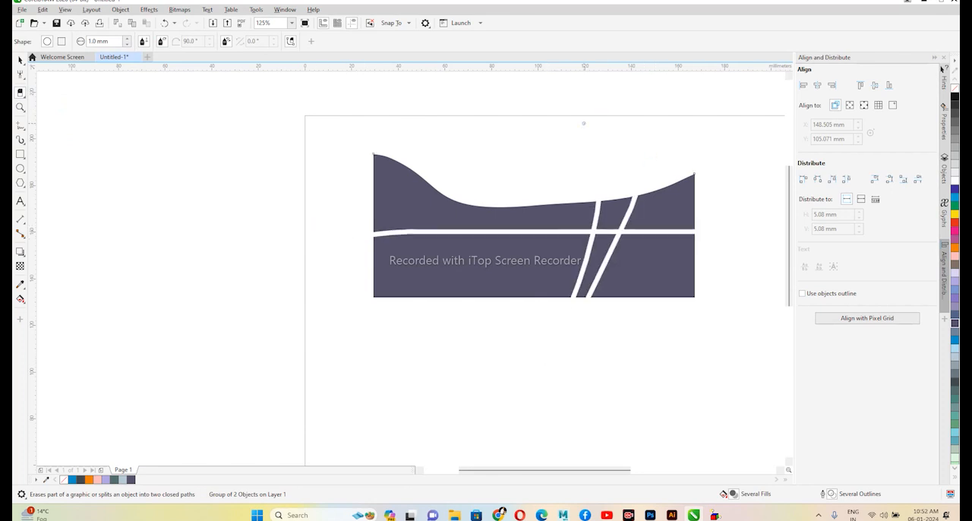
left_click_drag(538, 201, 487, 301)
left_click_drag(485, 202, 439, 301)
left_click_drag(429, 177, 364, 228)
left_click_drag(657, 182, 701, 204)
left_click_drag(700, 256, 671, 304)
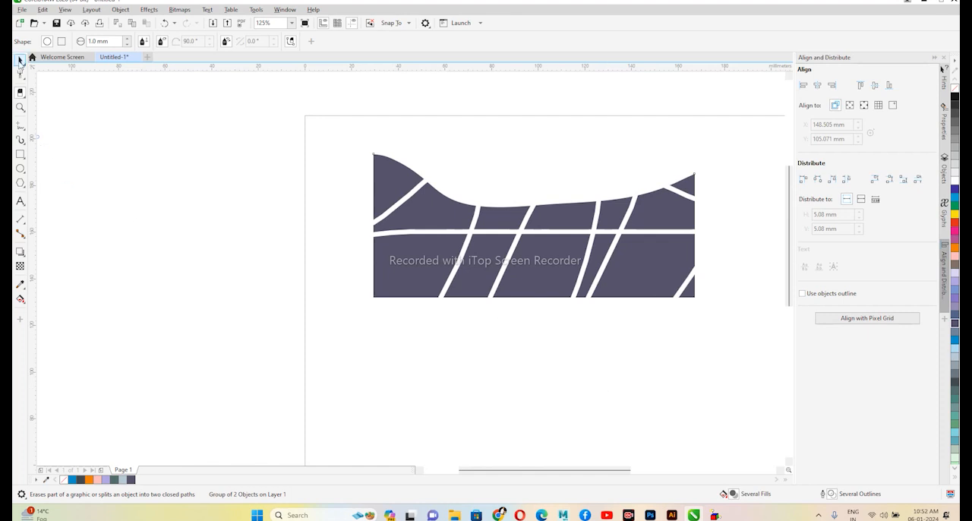
- Erase one near-vertical and one diagonal strip across the purple shape with the Eraser's square nib
left_click(62, 42)
left_click_drag(544, 302, 554, 196)
left_click_drag(469, 198, 344, 291)
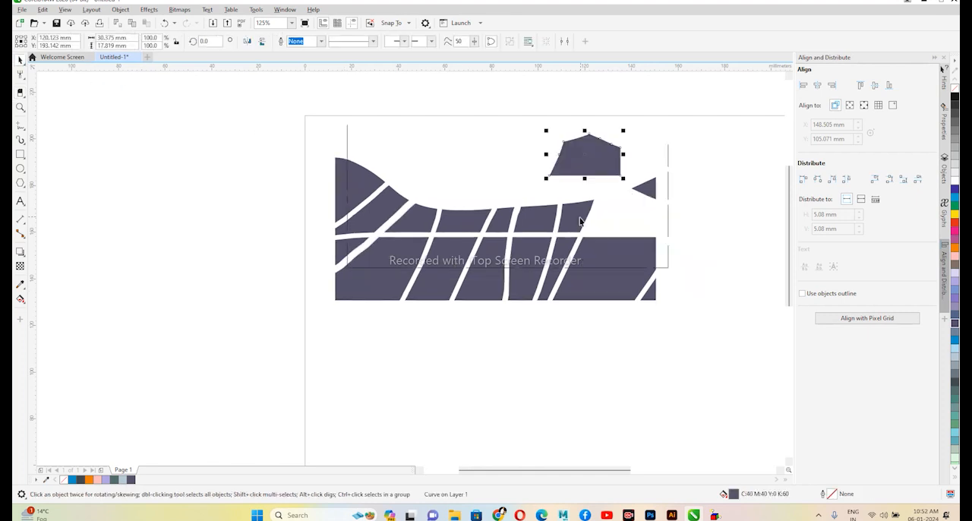
- Move several cut pieces from the right part of the purple shape away from the rest
left_click_drag(581, 220, 608, 220)
left_click_drag(604, 272, 603, 358)
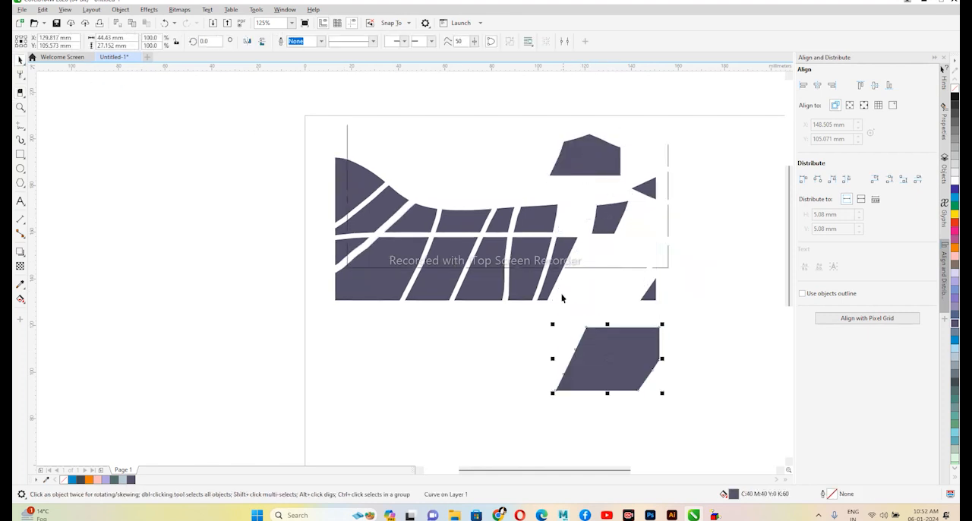
left_click_drag(588, 289, 588, 289)
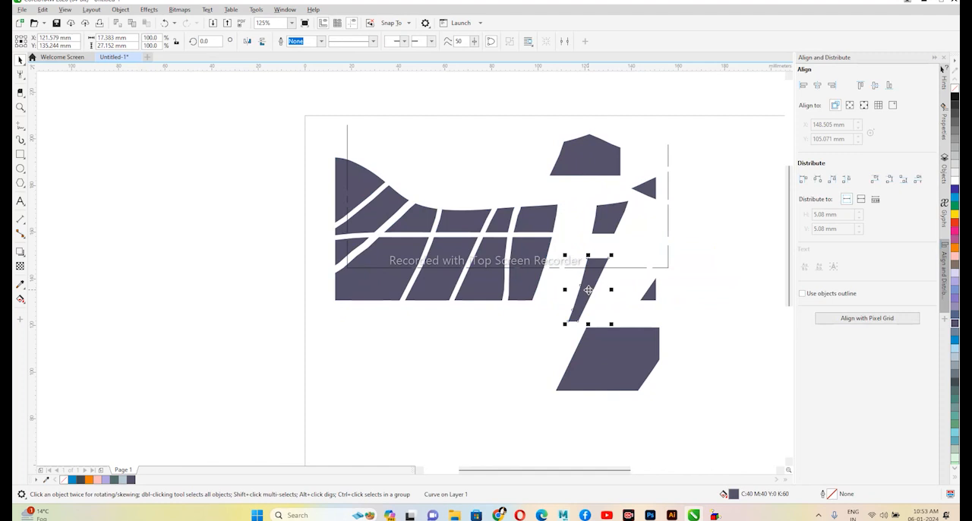
- Undo the last moves of the cut pieces in the right part of the purple shape
key("ctrl+z")
key("ctrl+z")
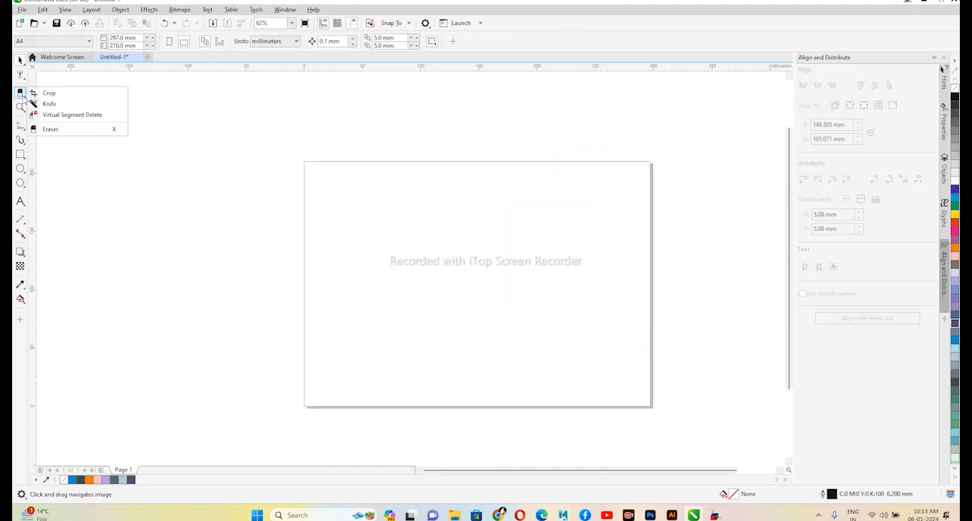
left_click(25, 112)
left_click(34, 117)
- Draw a rectangle about 200 × 105 mm, fill it with purple (C60 M60 Y0 K0) and place it slightly above the page's middle
left_click(20, 154)
left_click_drag(358, 219, 596, 347)
left_click(20, 60)
left_click(955, 301)
left_click_drag(411, 253, 406, 230)
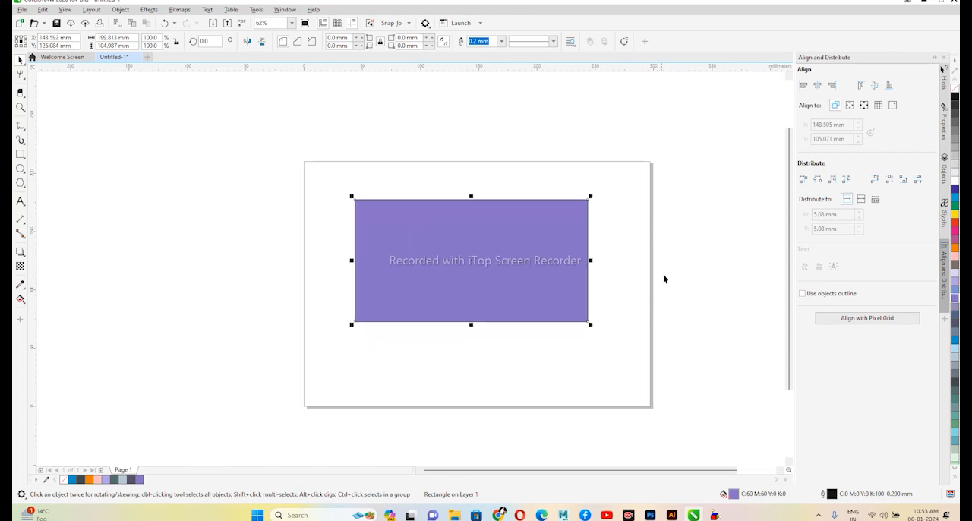
- Draw four slanted Freehand lines side by side across the purple rectangle, each extending past its edges
left_click(23, 129)
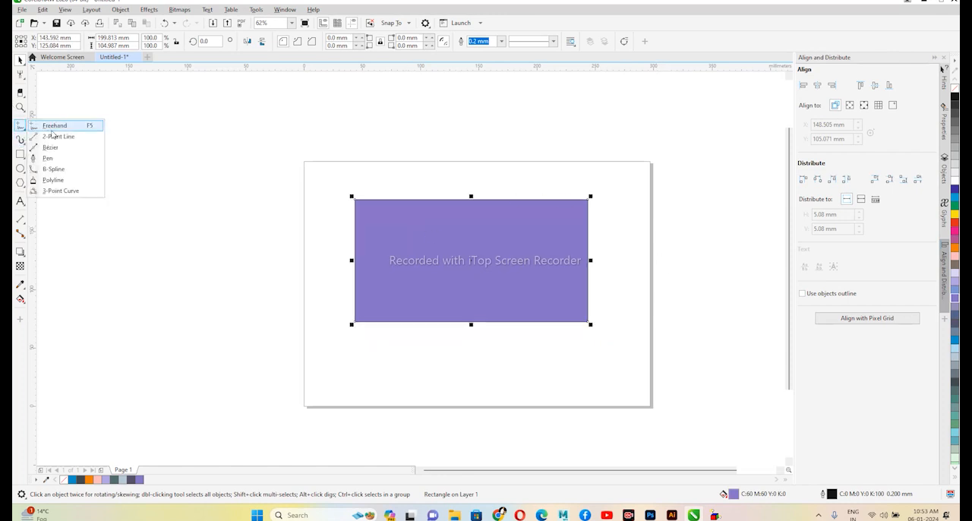
left_click(57, 129)
left_click_drag(449, 181, 288, 293)
left_click_drag(505, 183, 335, 338)
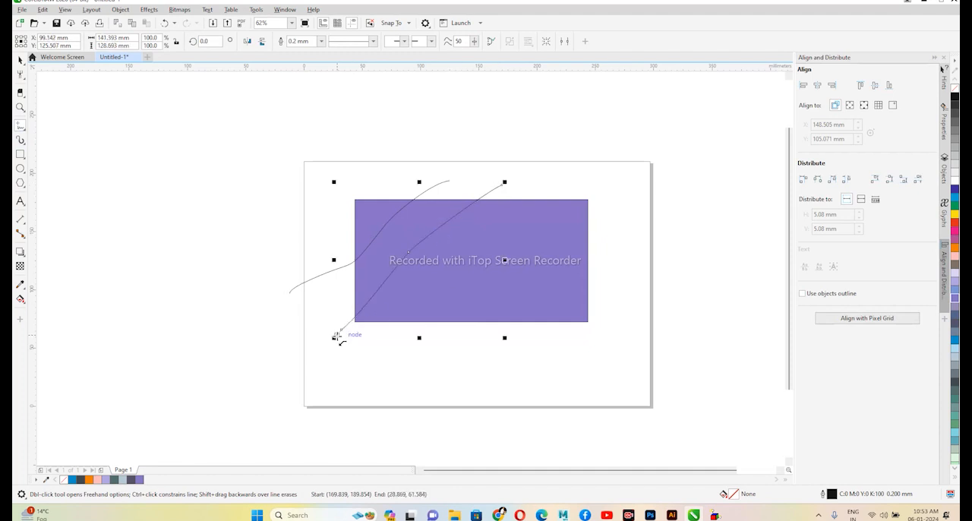
left_click_drag(513, 229, 445, 364)
mouse_move(599, 166)
left_mouse_down()
mouse_move(565, 253)
mouse_move(563, 363)
left_mouse_up()
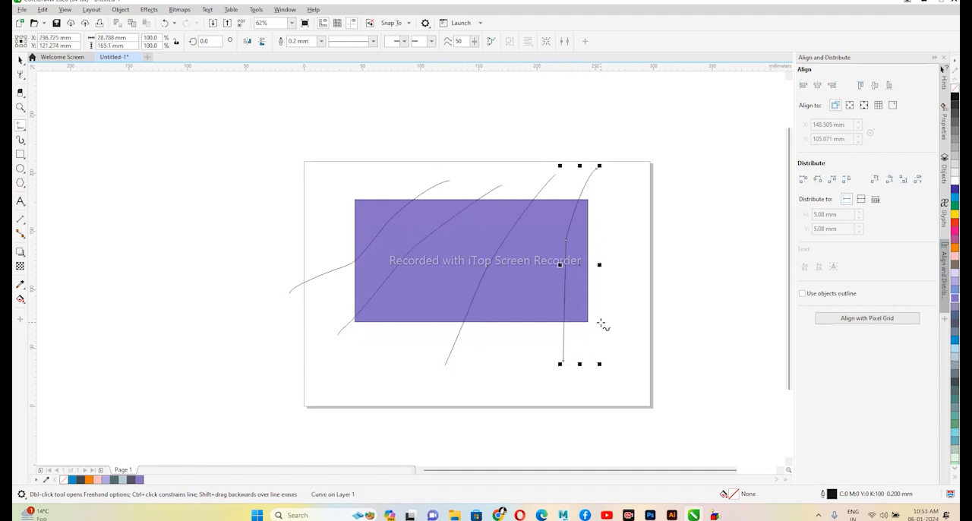
left_click(21, 60)
left_click(173, 155)
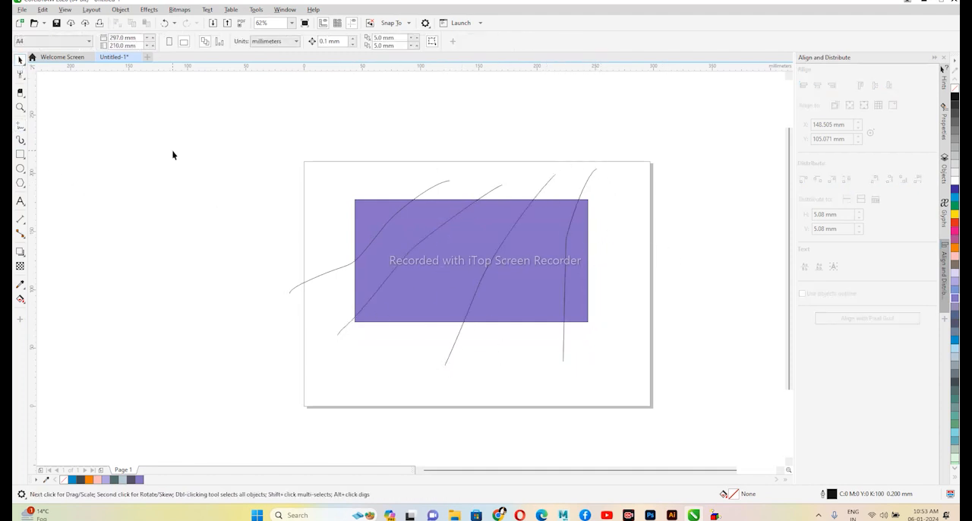
left_click_drag(278, 145, 664, 392)
left_click(696, 320)
- Remove the line ends outside the purple rectangle with the Virtual Segment Delete tool
left_click(21, 127)
left_click(19, 92)
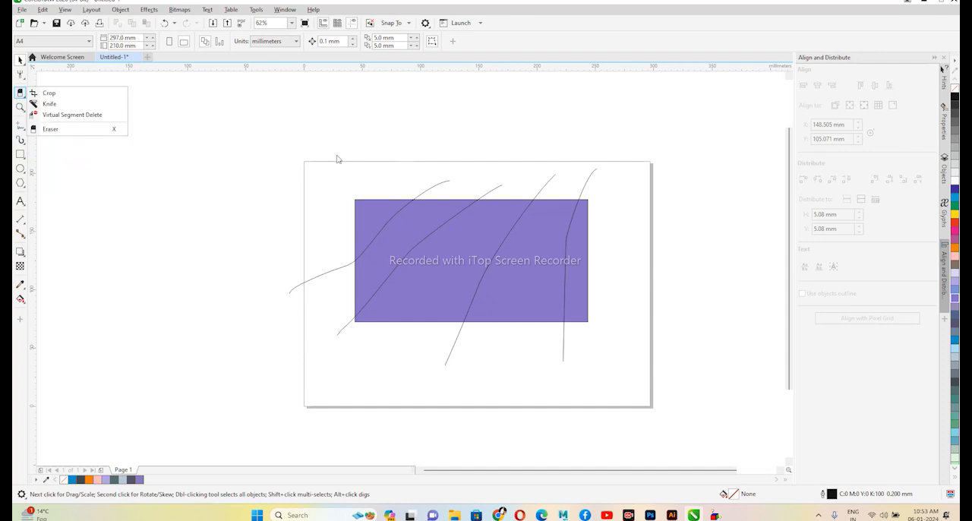
left_click(72, 115)
left_click_drag(530, 183, 619, 191)
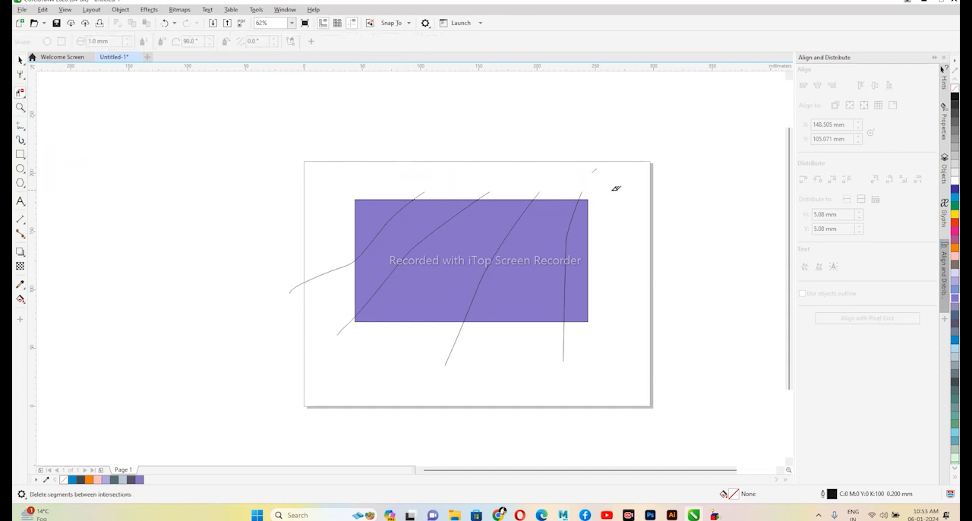
left_click_drag(604, 355, 624, 349)
left_click_drag(297, 324, 341, 400)
left_click_drag(312, 311, 344, 387)
left_click(20, 60)
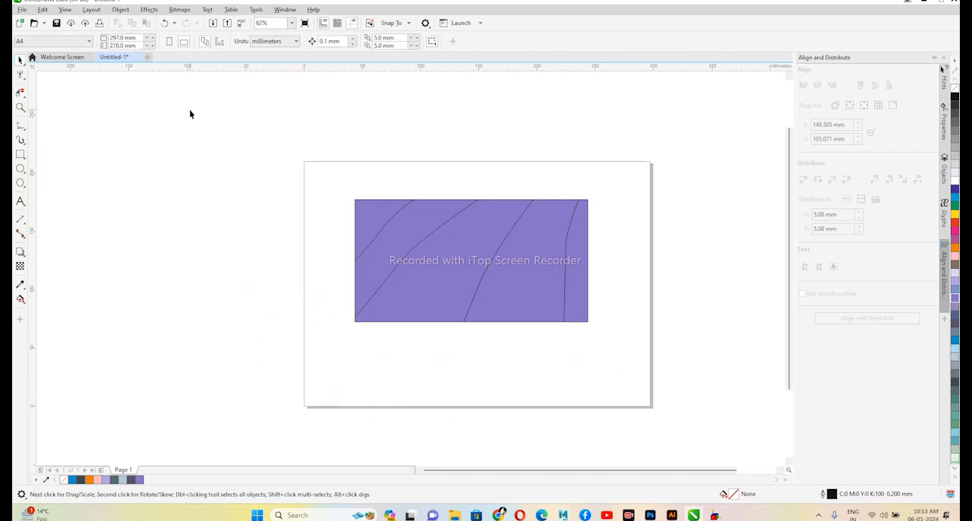
left_click(354, 194)
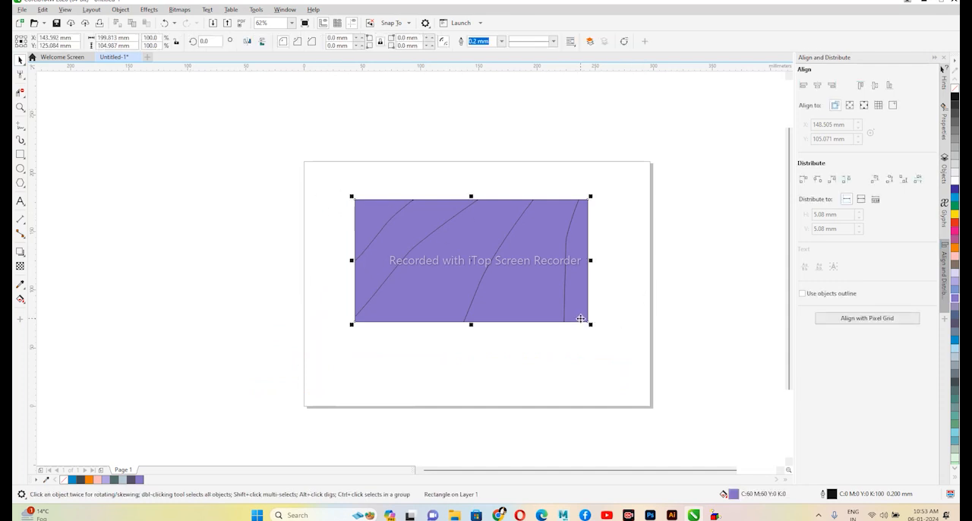
left_click(314, 192)
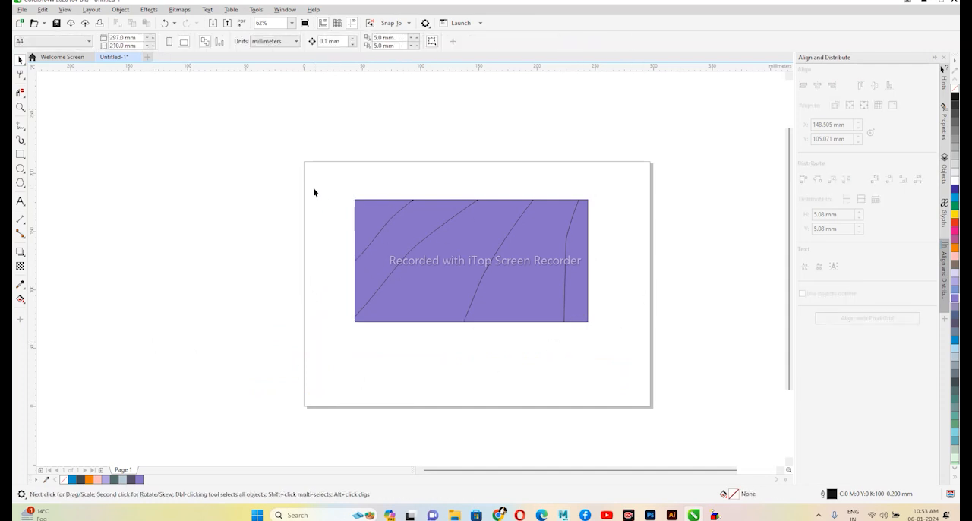
- Smart Fill the upper-left corner region of the divided rectangle with blue (C86 M65 Y0 K0)
left_click(21, 298)
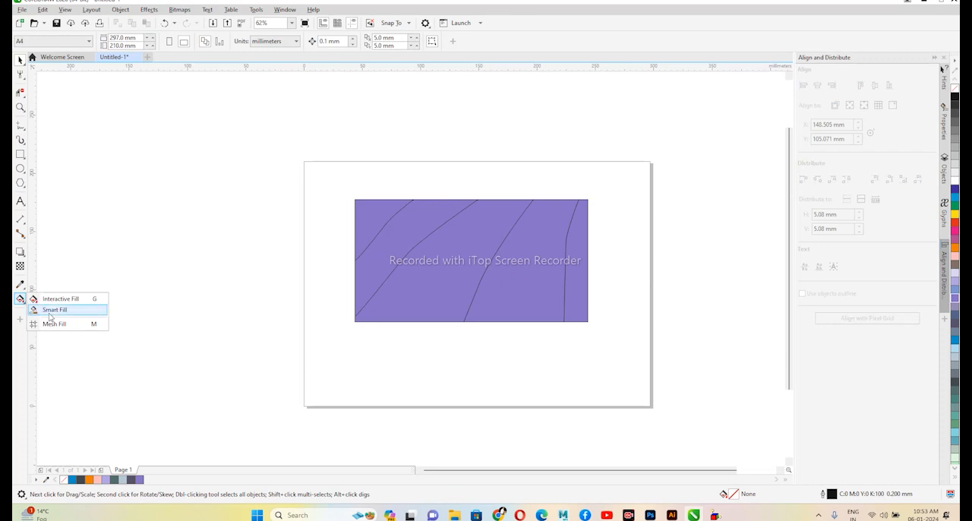
left_click(50, 311)
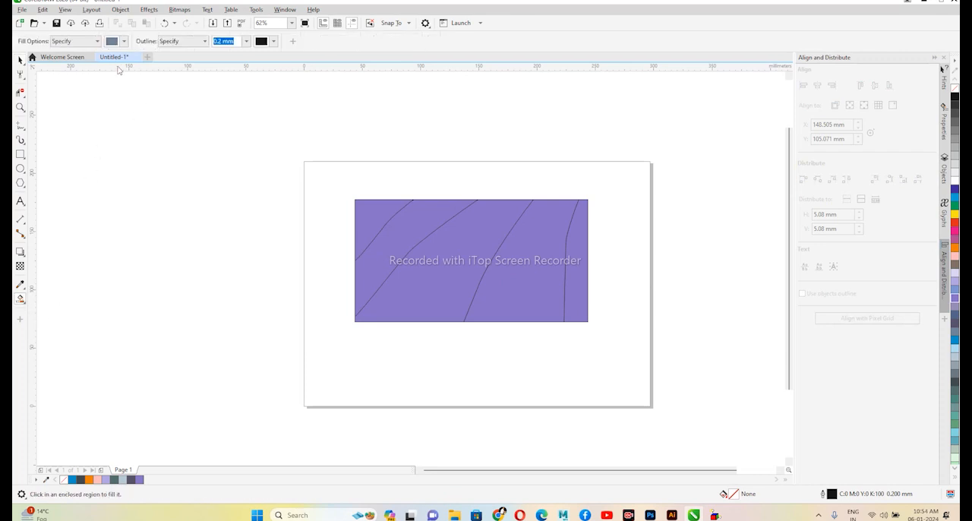
left_click(127, 45)
left_click(169, 97)
left_click(367, 212)
left_click(369, 213)
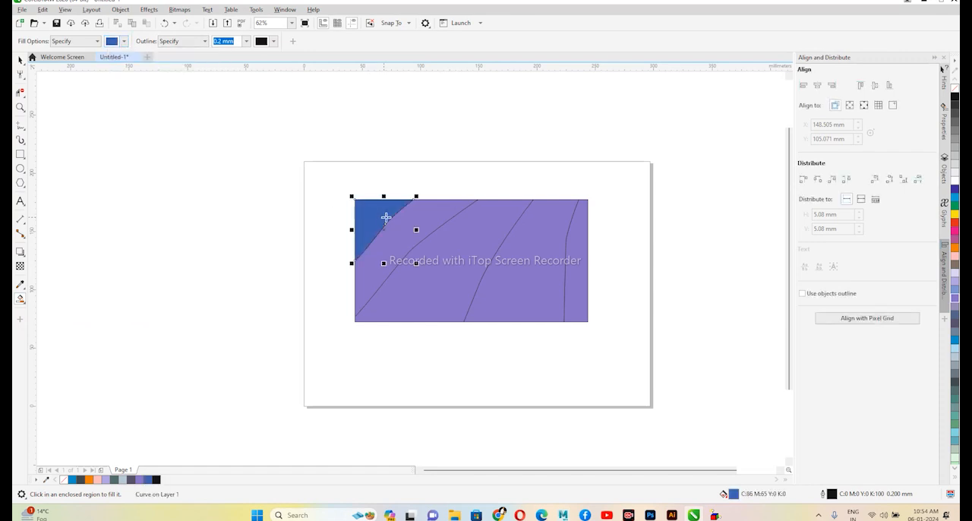
left_click(124, 43)
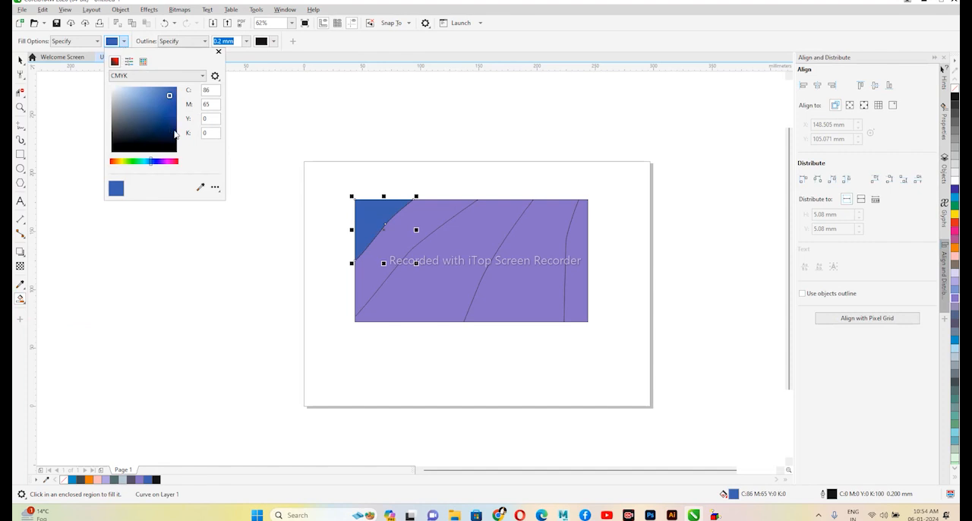
left_click(268, 142)
left_click(21, 60)
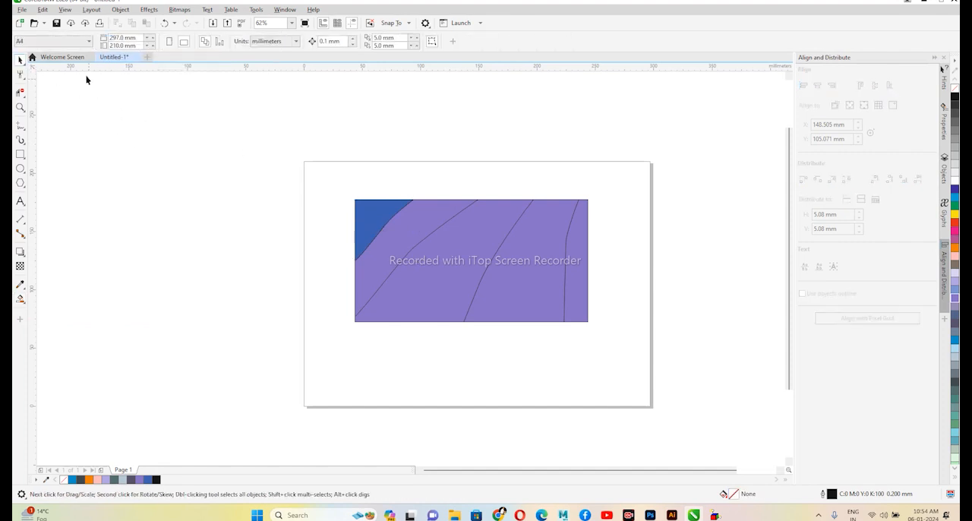
- Smart Fill the second region, beside the blue corner, with green (C69 M0 Y100 K0)
left_click(20, 299)
left_click(24, 301)
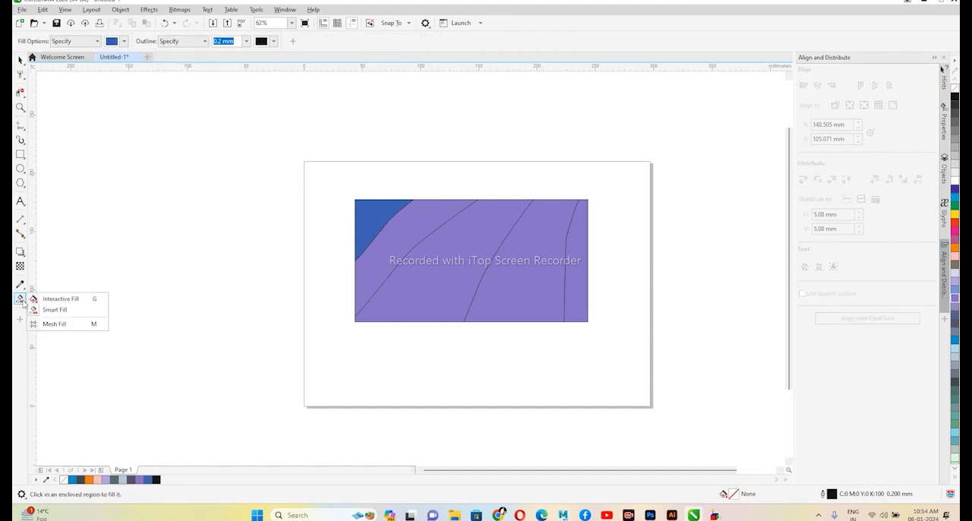
left_click(57, 310)
left_click(123, 41)
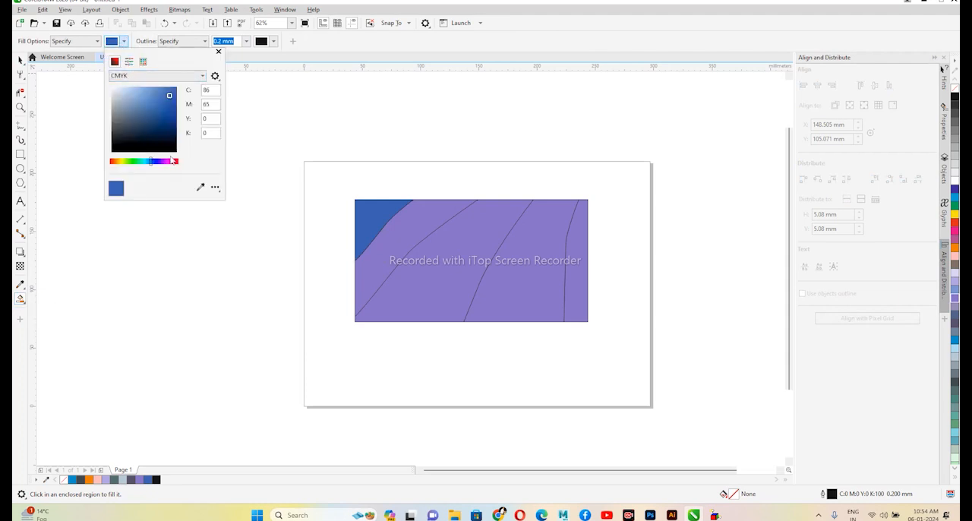
left_click(134, 161)
left_click(412, 228)
left_click(414, 228)
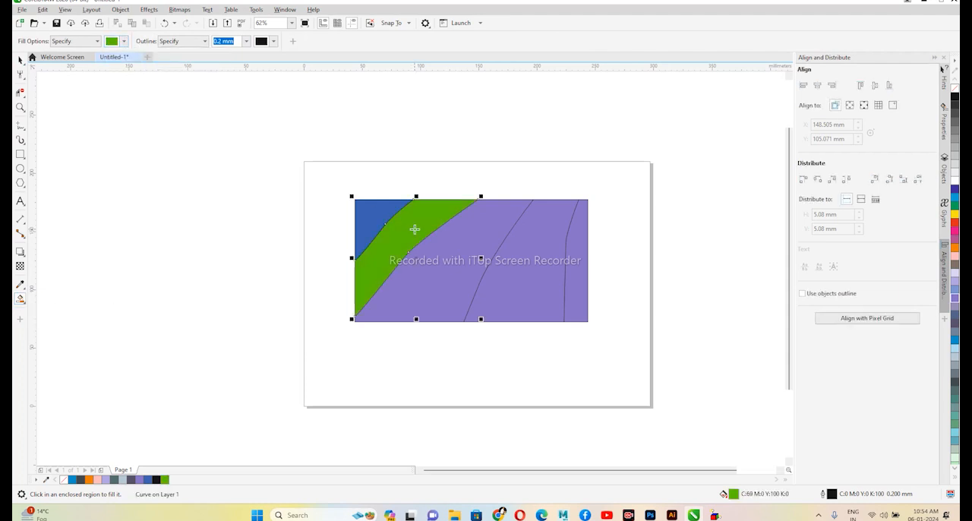
- Recolour the second region light blue and Smart Fill the remaining three regions of the rectangle with green
left_click(955, 294)
left_click(459, 244)
left_click(539, 231)
left_click(576, 223)
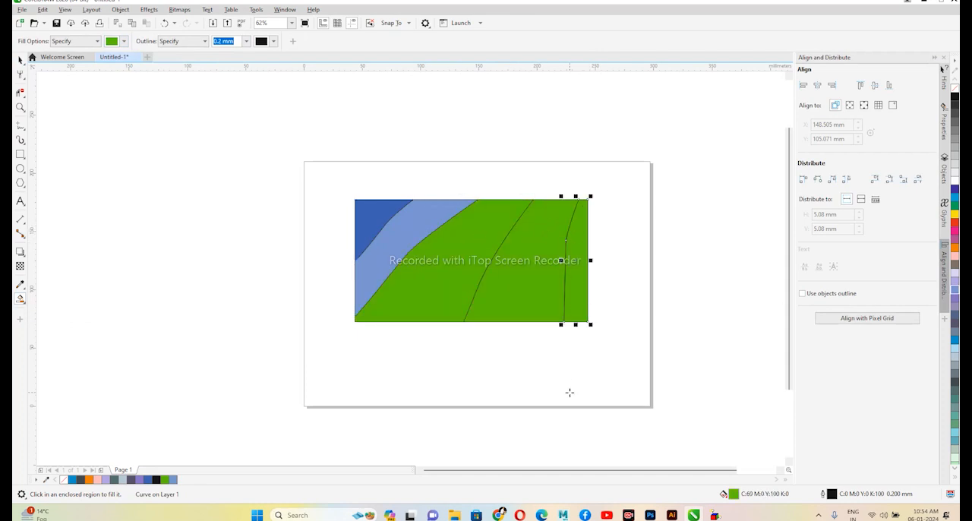
- Move the blue, light blue and green filled pieces off the divided purple rectangle, spreading them around it
left_click(21, 60)
left_click(213, 170)
left_click_drag(382, 214, 252, 204)
left_click_drag(429, 239, 240, 291)
left_click_drag(388, 269, 330, 379)
left_click_drag(578, 205, 721, 276)
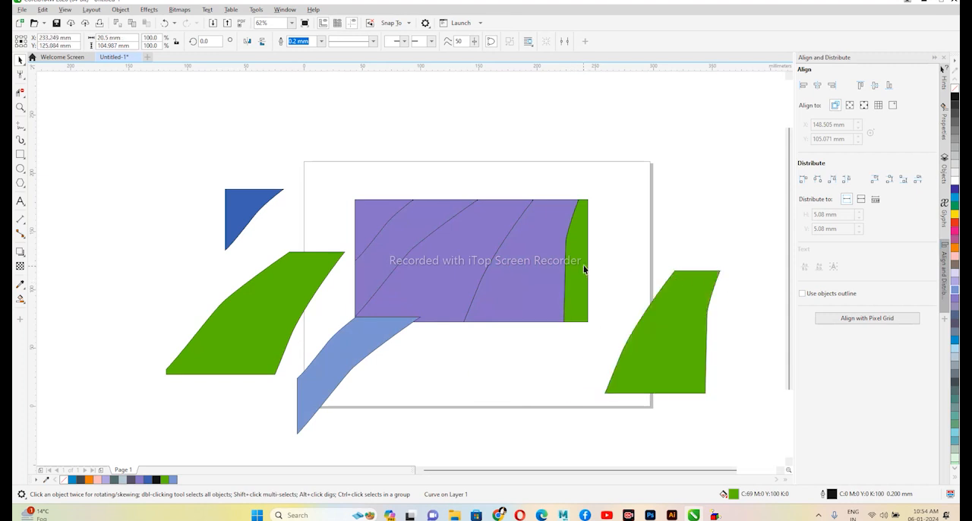
left_click_drag(584, 269, 645, 203)
left_click_drag(553, 274, 534, 444)
- Fill a rectangle about 97 × 34 mm with grey-brown (C0 M20 Y20 K60) and fully round its corners with the Shape tool
left_click_drag(333, 223, 408, 202)
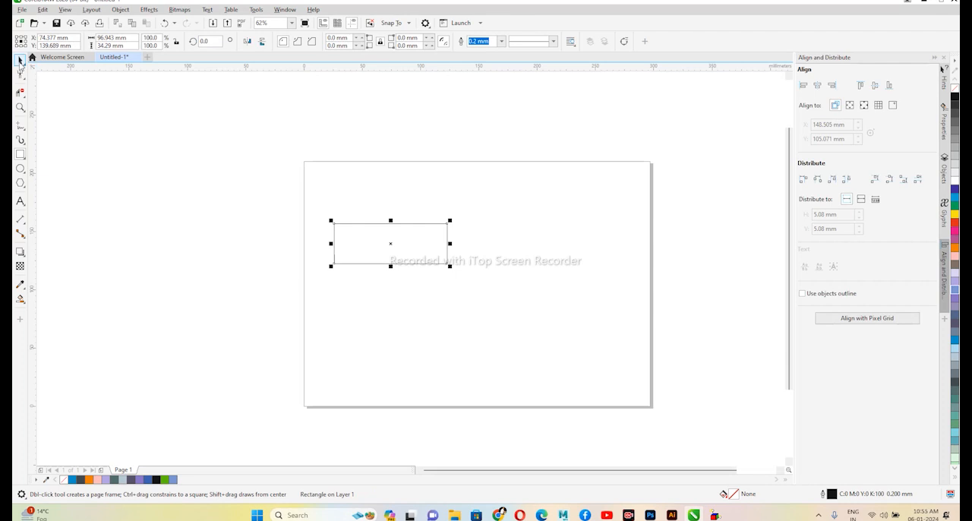
left_click(954, 264)
left_click(28, 78)
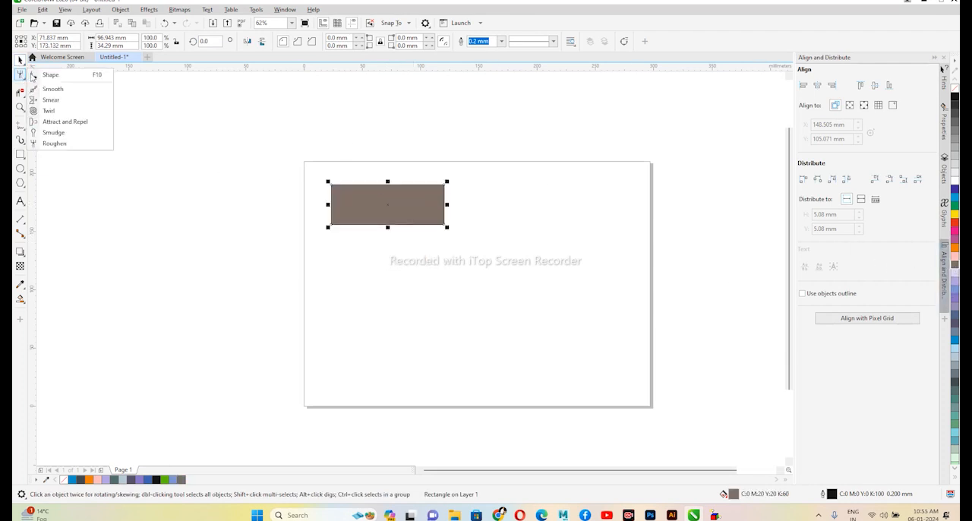
left_click(42, 72)
left_click_drag(333, 187, 347, 207)
left_click(21, 60)
left_click(160, 130)
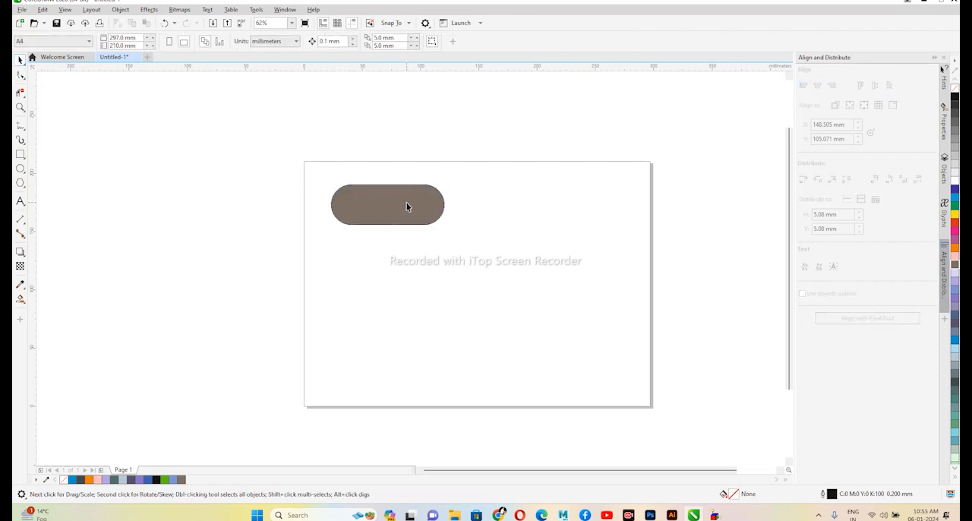
- Draw five unfilled rectangles below the rounded shape: two stacked on each side and one near the page's lower edge
left_click(21, 154)
left_click_drag(347, 260, 447, 285)
left_click_drag(342, 322, 455, 357)
left_click_drag(519, 230, 609, 259)
left_click_drag(532, 301, 622, 340)
left_click_drag(537, 364, 517, 387)
- Move the rounded shape to the page's upper centre and arrange the five rectangles as two paired rows with one centred underneath
key("space")
left_click_drag(585, 324, 570, 335)
left_click_drag(417, 339, 413, 331)
left_click_drag(547, 332, 551, 332)
left_click_drag(548, 257, 546, 284)
left_click_drag(375, 215, 457, 213)
left_click_drag(532, 366, 507, 374)
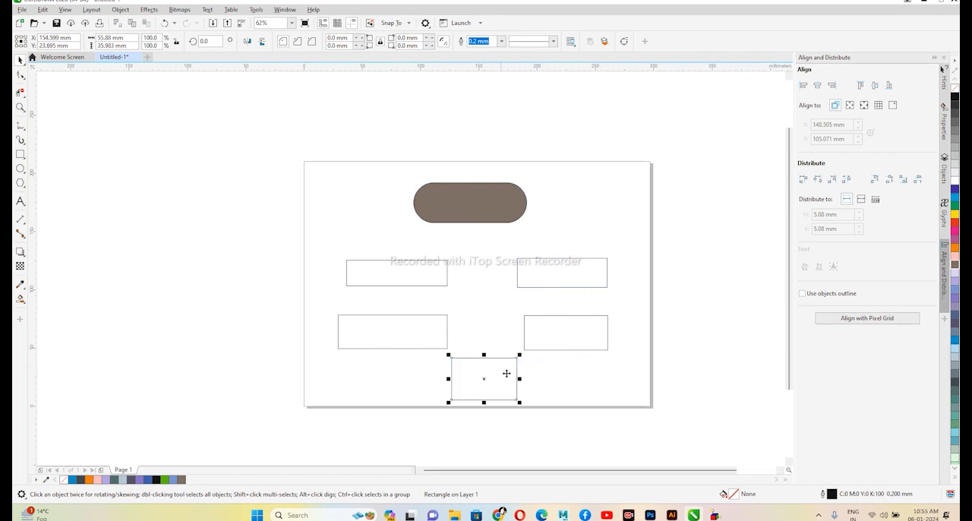
- Fill the bottom rectangle blue-grey, the upper pair lavender (C20 M20 Y0 K0), the lower-right one green and the lower-left one red
left_click(955, 366)
left_click(553, 278)
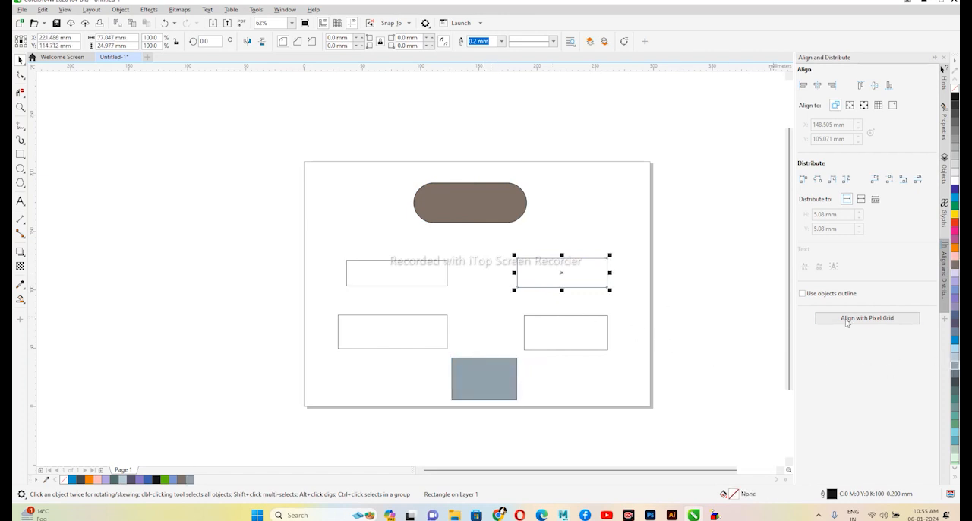
left_click(955, 275)
left_click(956, 207)
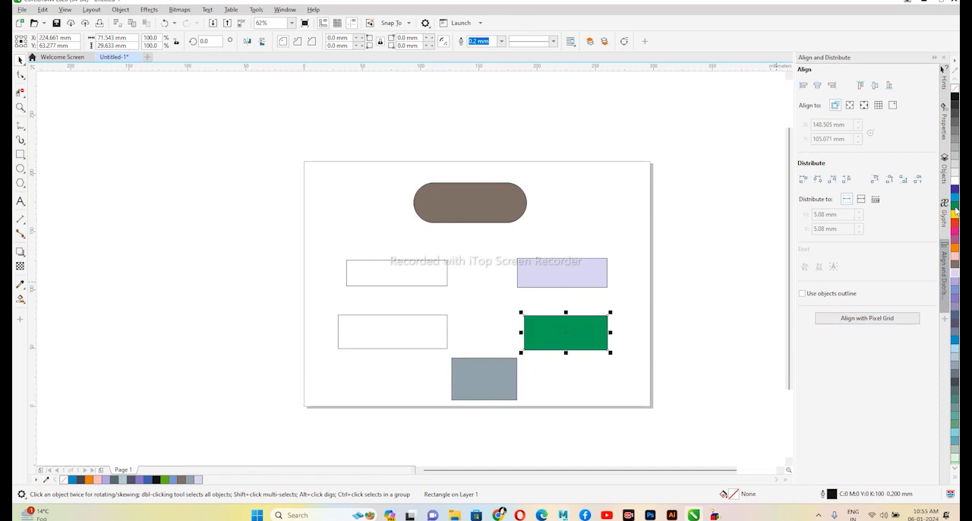
key("Tab")
left_click(955, 225)
key("Tab")
left_click(955, 270)
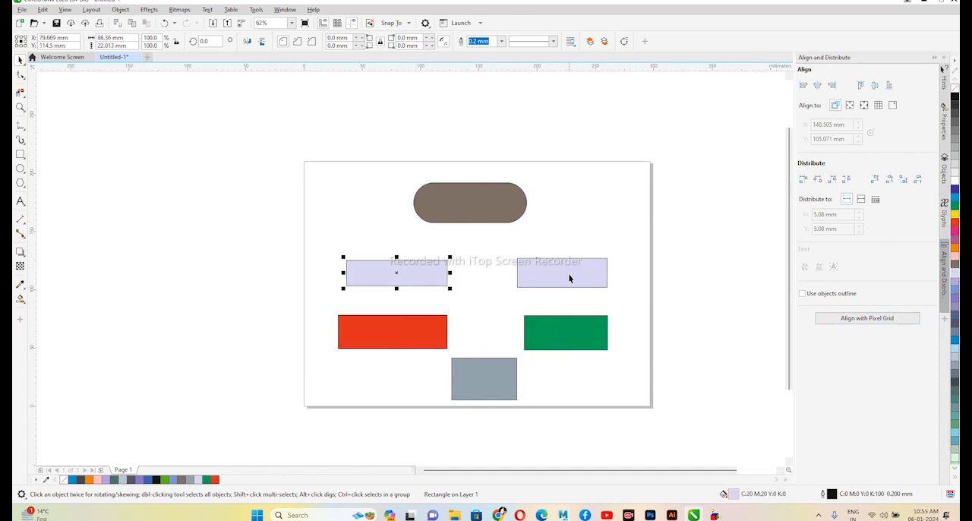
left_click(660, 273)
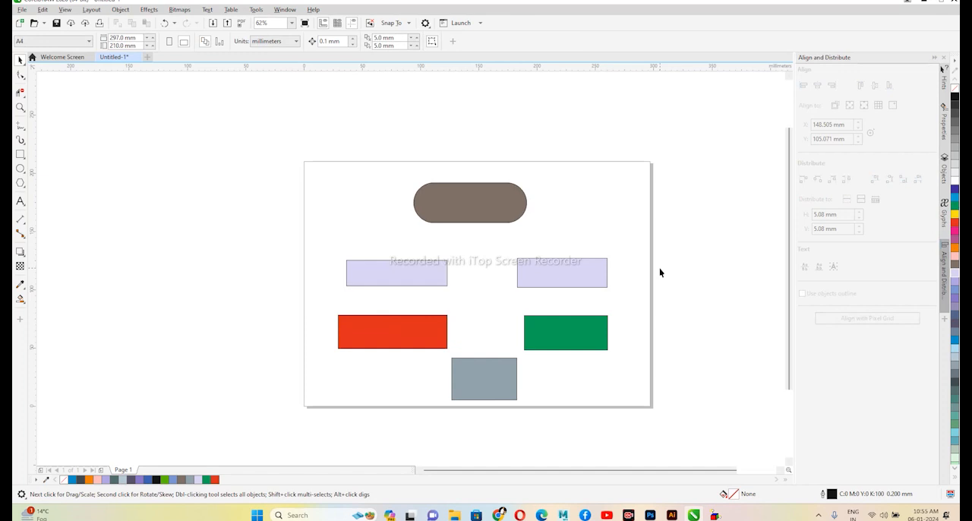
- Link the rounded shape to both lavender rectangles, and those to the red and green ones below, with straight-line connectors
left_click(22, 235)
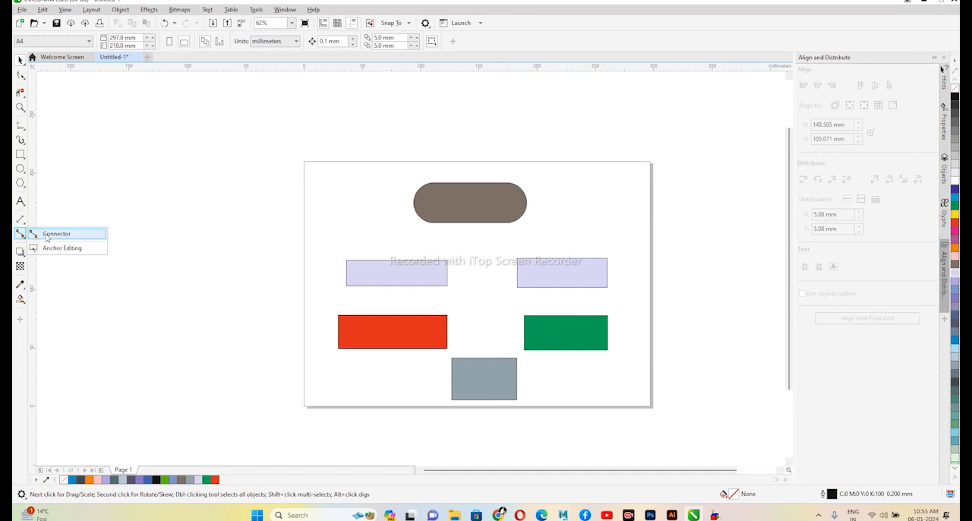
left_click(47, 235)
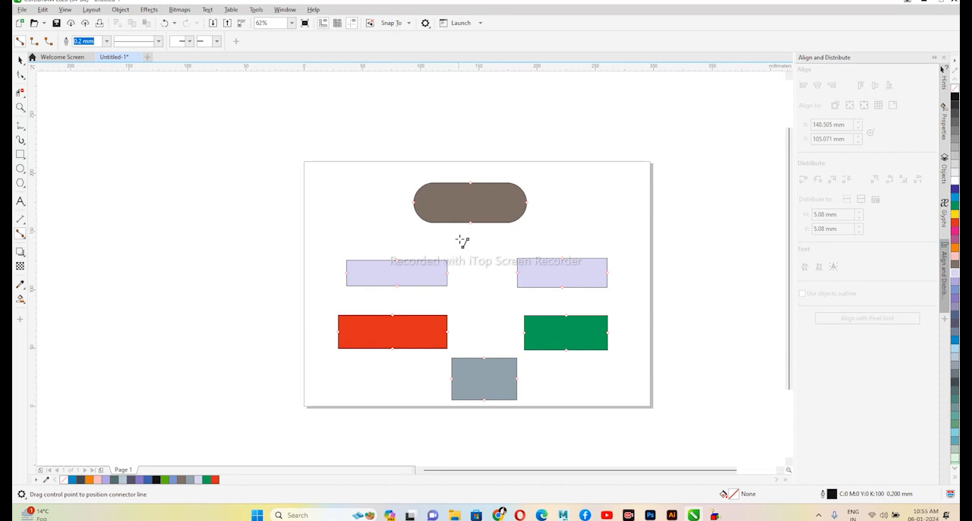
left_click_drag(470, 223, 395, 260)
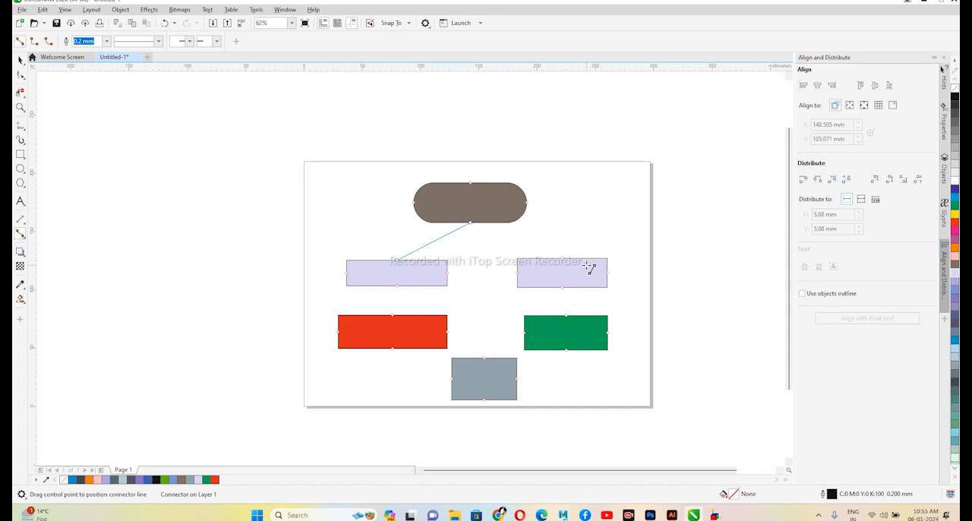
left_click_drag(562, 259, 471, 223)
left_click_drag(397, 285, 396, 316)
left_click_drag(563, 287, 565, 316)
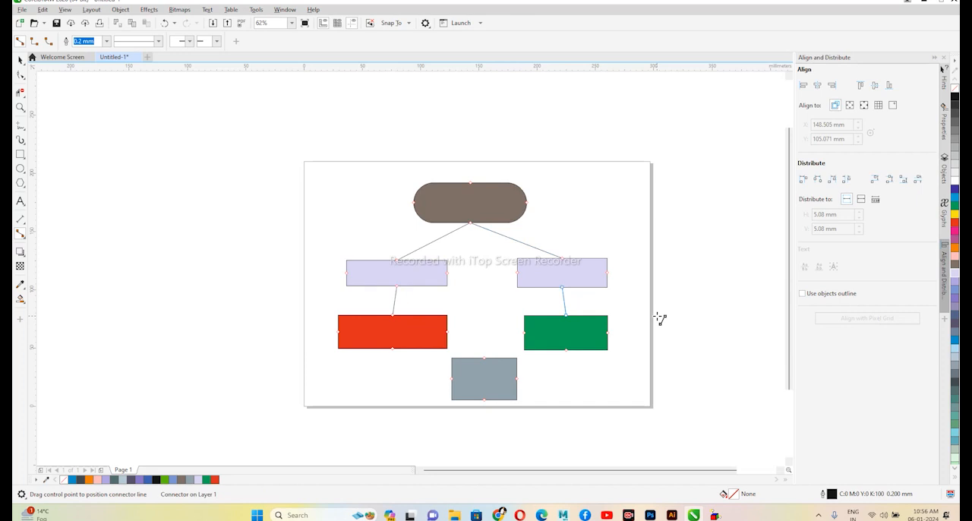
- Connect the right side of the rounded shape to the right side of the green rectangle with a Right-Angle Connector
left_click(34, 43)
left_click_drag(526, 202, 639, 224)
key("ctrl+z")
left_click_drag(526, 202, 614, 332)
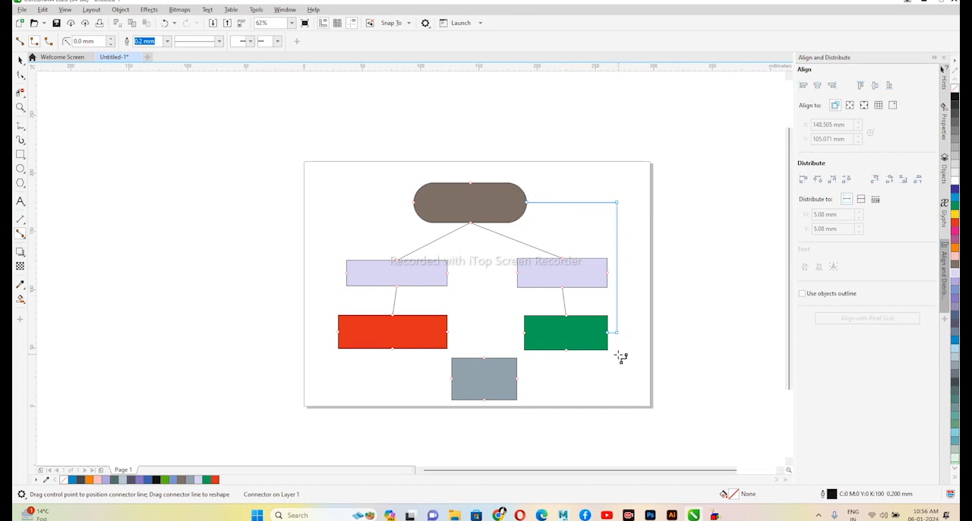
- Connect the left side of the rounded shape to the left side of the red rectangle with a Rounded Right-Angle Connector
left_click(49, 43)
left_click_drag(416, 203, 341, 335)
left_click(20, 60)
left_click(325, 146)
- Move the connected rounded shape and both lavender rectangles slightly higher on the page
left_click_drag(489, 207, 507, 188)
left_click_drag(584, 284, 585, 263)
left_click_drag(422, 273, 422, 246)
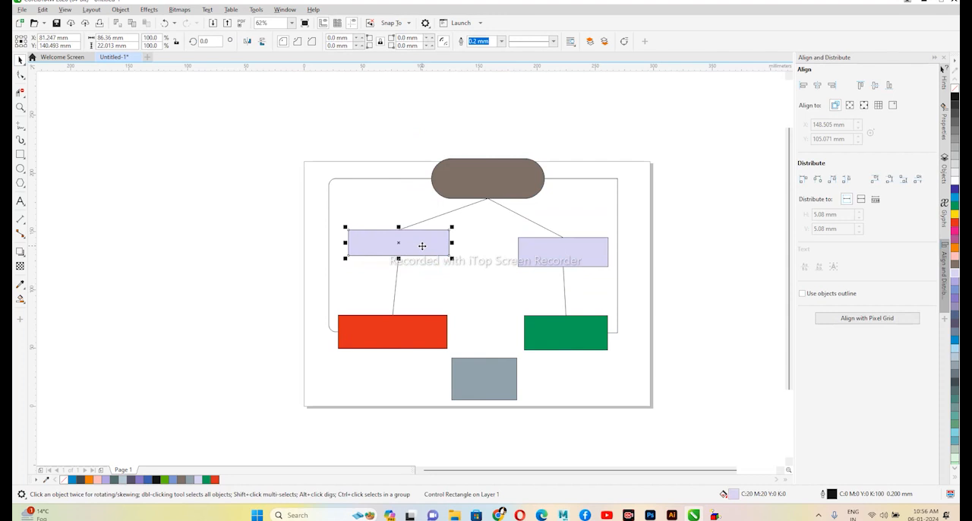
left_click_drag(416, 248, 417, 261)
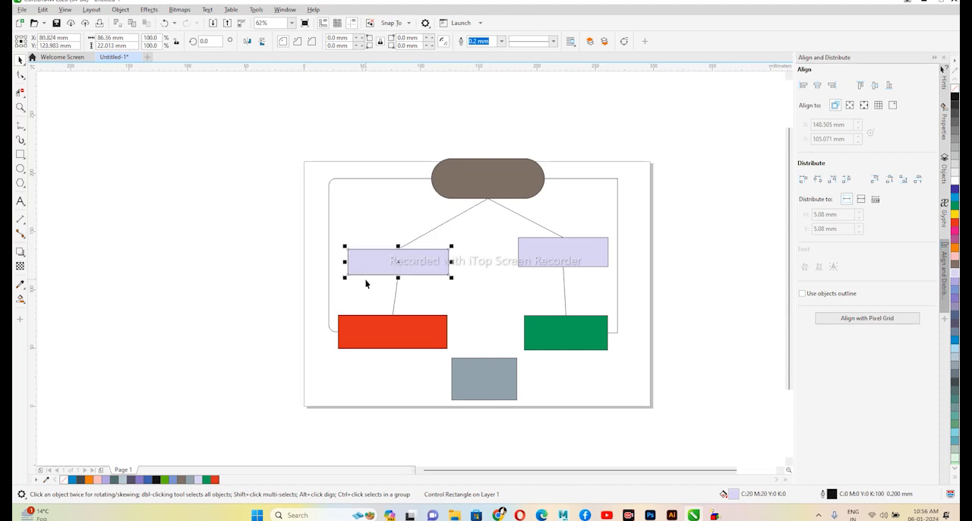
- Move the brown rounded shape slightly down and to the left with its connectors attached
left_click_drag(498, 190, 469, 197)
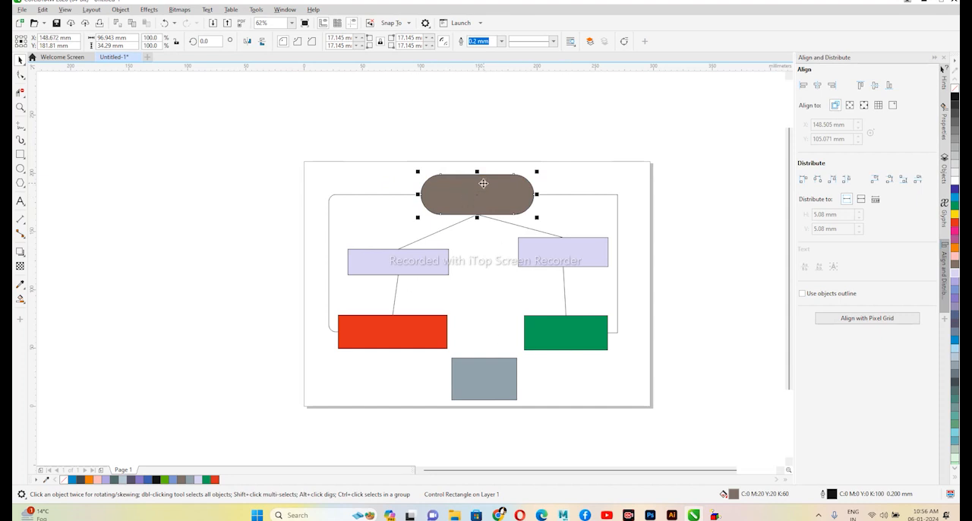
left_click(499, 156)
left_click(482, 195)
- Add an anchor point on the brown rounded shape's top edge and one on the green rectangle's bottom edge using Anchor Editing
left_click(21, 234)
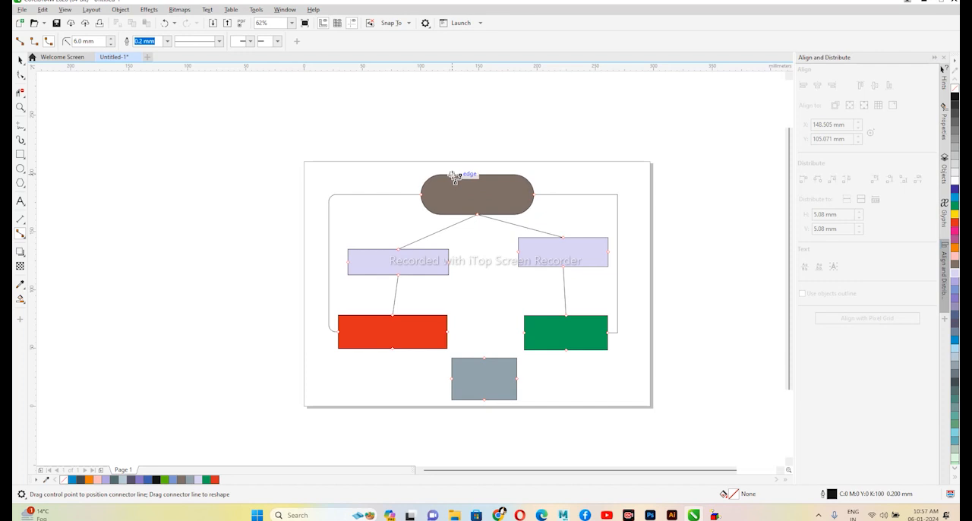
left_click(20, 235)
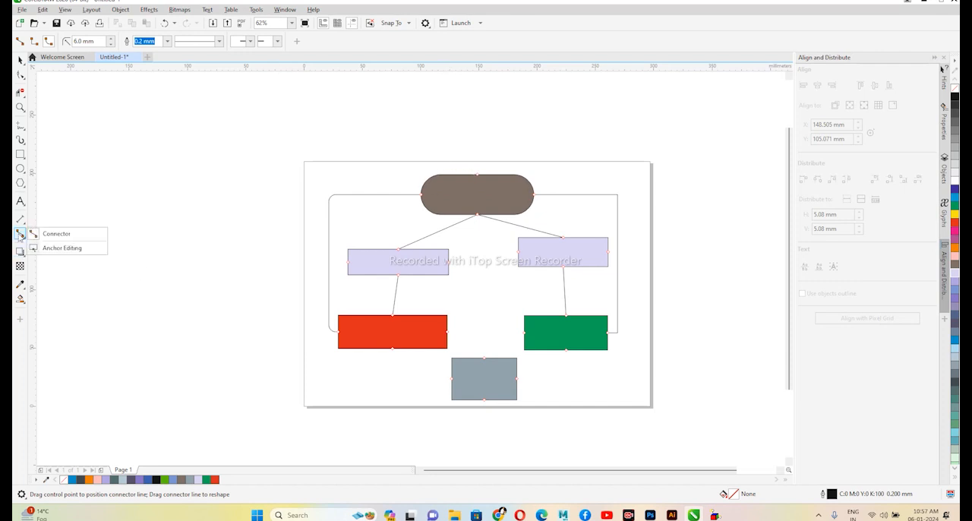
left_click(53, 248)
left_click(446, 182)
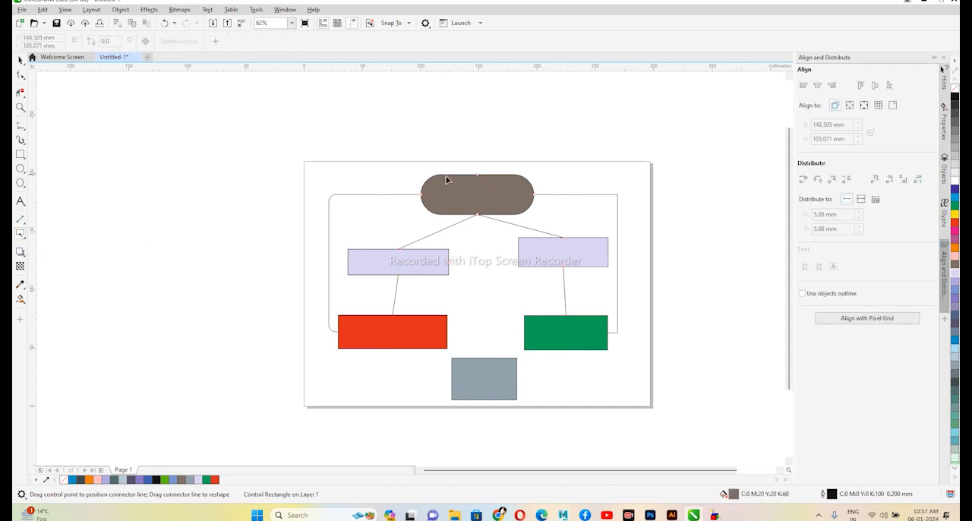
double_click(451, 176)
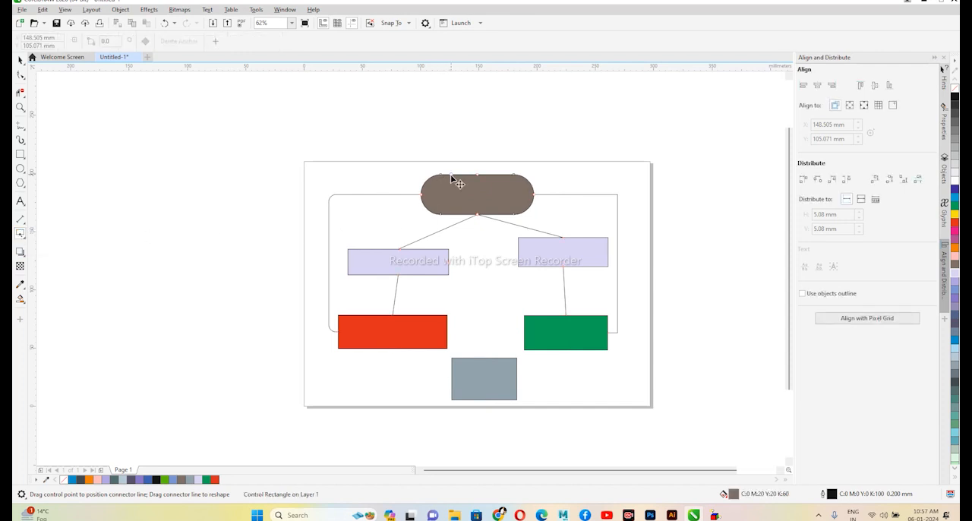
left_click(588, 351)
- Link the brown shape's added top anchor to the green rectangle's added bottom anchor with a Rounded Right-Angle Connector
left_click(22, 235)
left_click(59, 234)
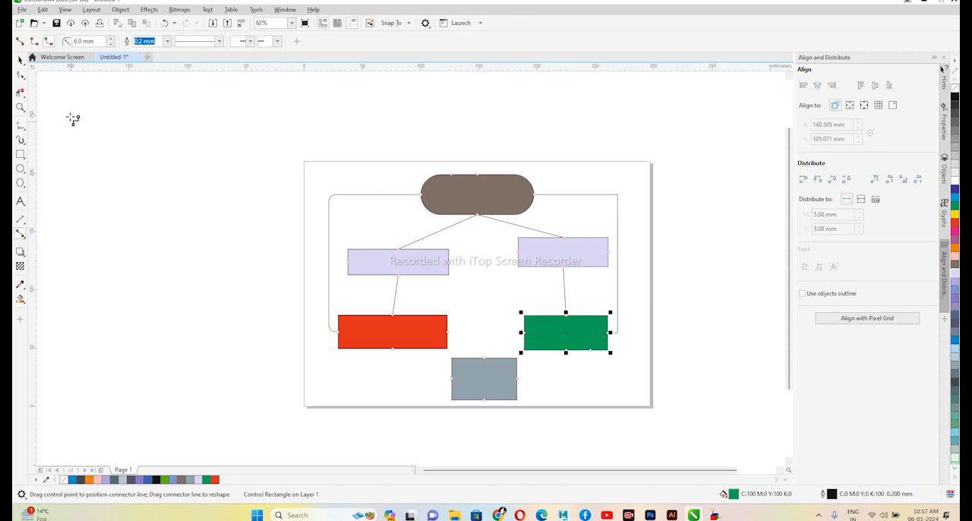
left_click_drag(454, 177, 591, 351)
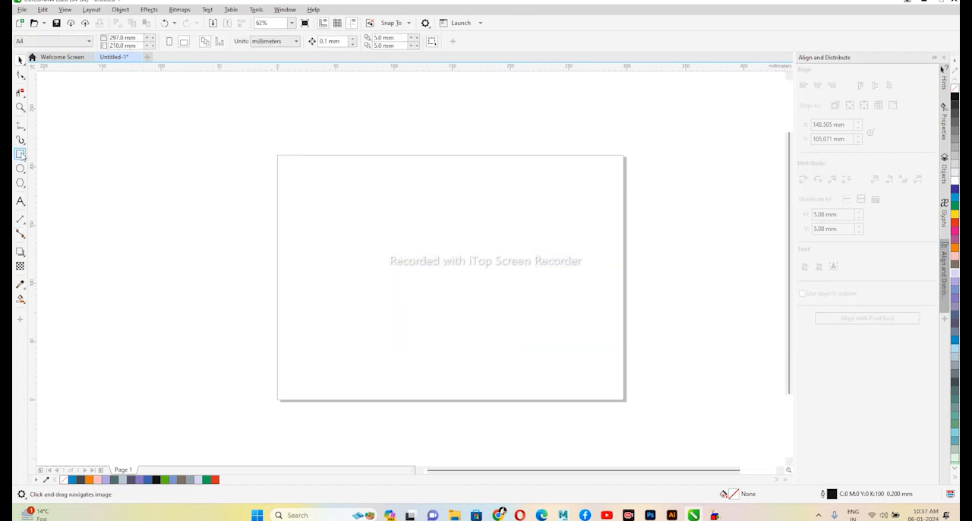
- Draw a large rectangle of about 248 by 169 mm inside the empty page as an outer frame
key("F6")
left_click_drag(319, 180, 608, 375)
left_click(20, 60)
mouse_move(464, 283)
left_mouse_down()
mouse_move(438, 279)
mouse_move(448, 280)
left_mouse_up()
- Draw three stacked rectangles along the frame's right edge: about 98 by 73 mm, about 56 by 46 mm, and a wider one in the lower corner
left_click(20, 154)
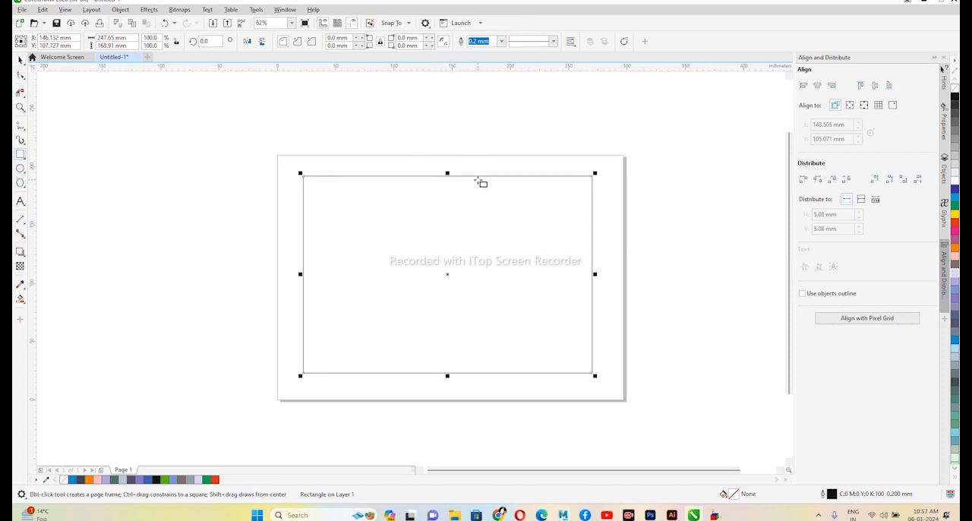
left_click_drag(477, 176, 594, 262)
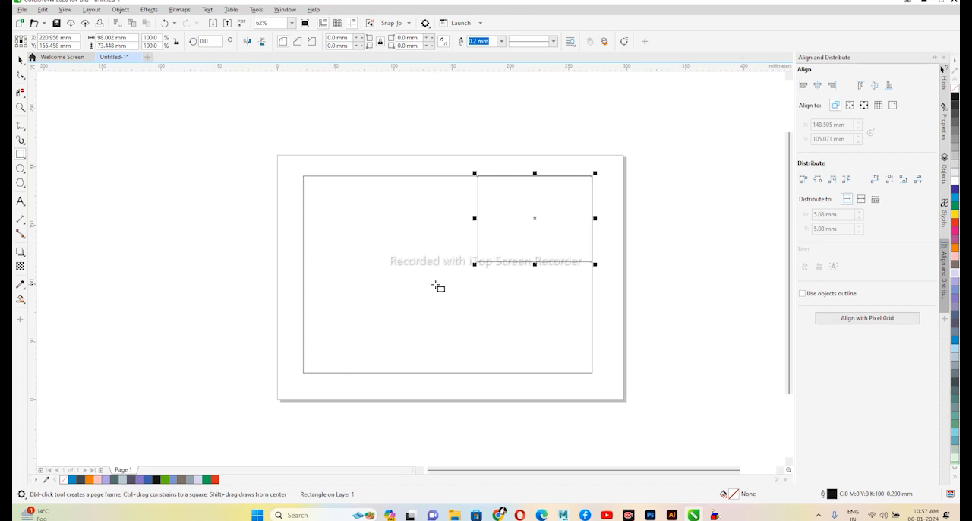
left_click_drag(527, 262, 592, 315)
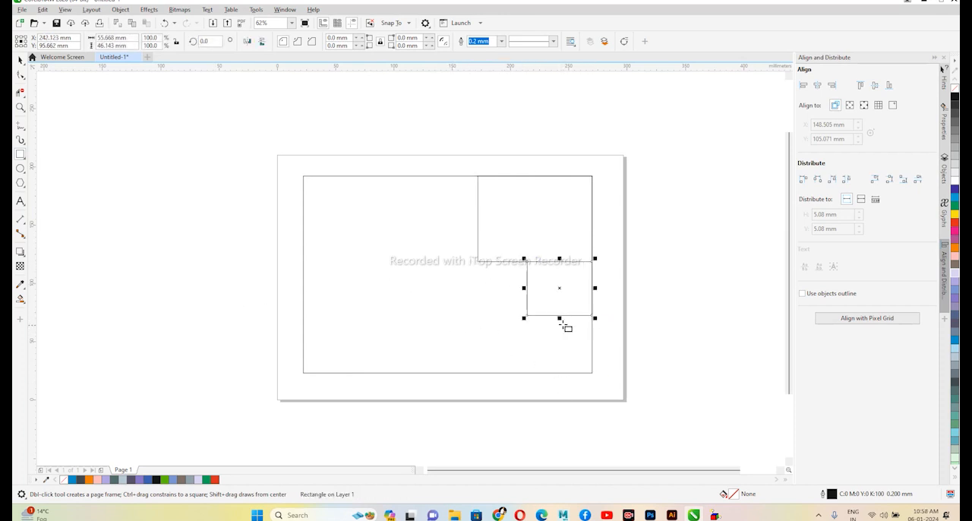
left_click_drag(467, 373, 595, 317)
- Draw a rectangle of about 150 by 56 mm in the frame's upper-left corner and one of about 77 by 113 mm below it
left_click_drag(304, 176, 479, 241)
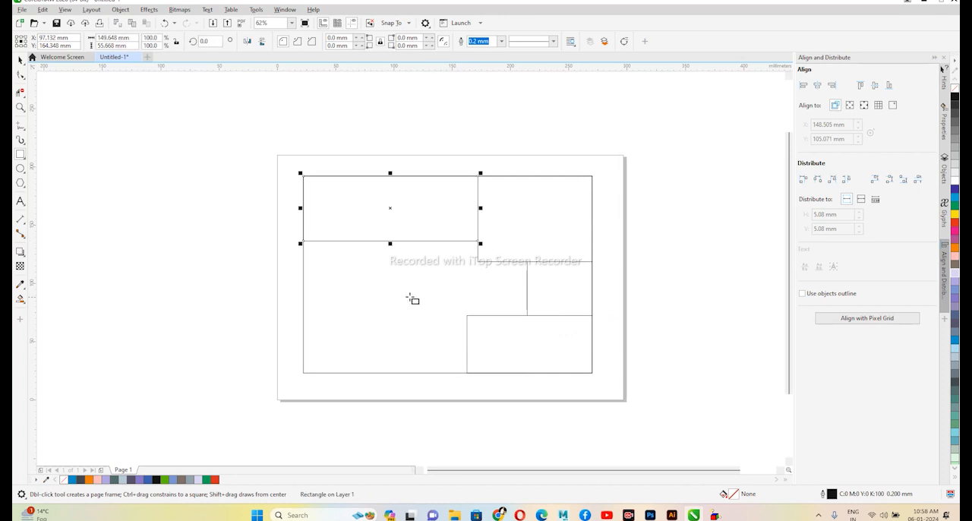
left_click_drag(378, 242, 305, 373)
key("ctrl+z")
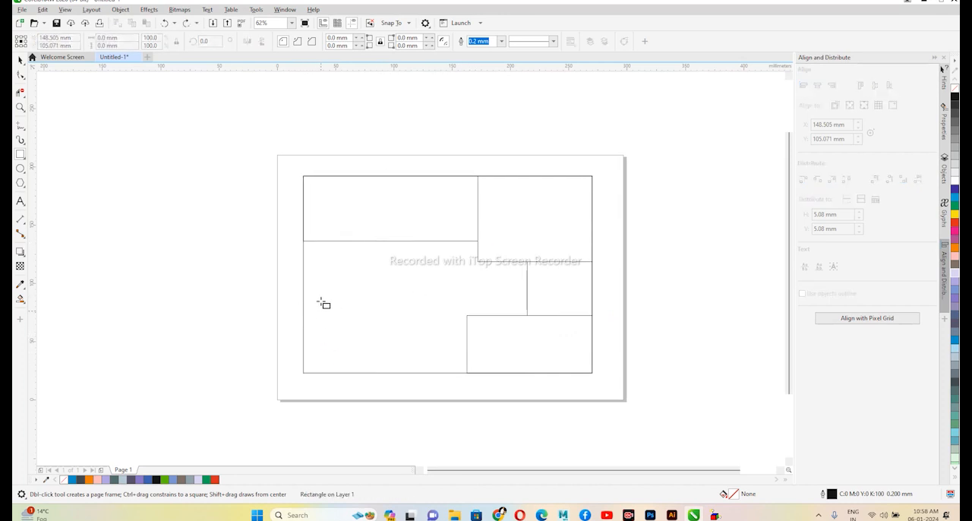
left_click_drag(304, 242, 393, 372)
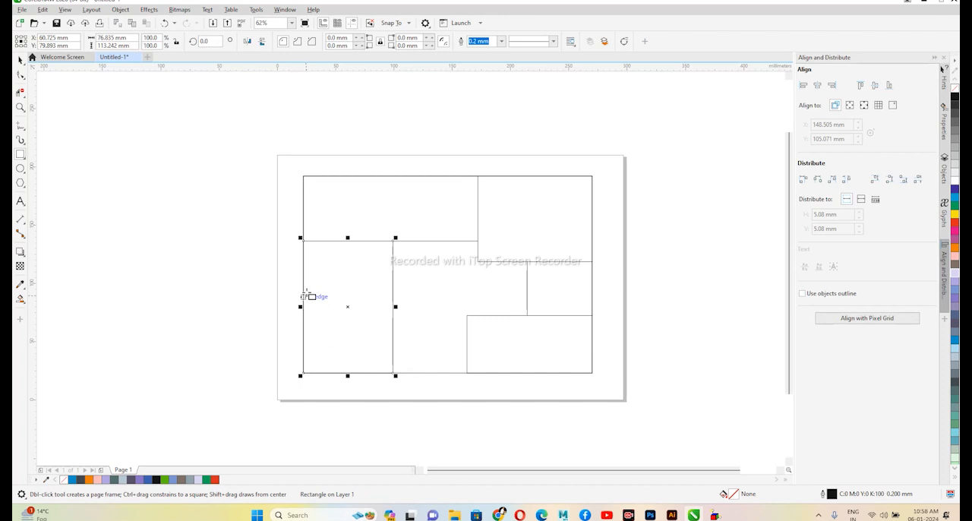
- Draw a small rectangle on the lower-left rectangle's left edge and a strip of about 46 by 9 mm from it to the right edge
left_click_drag(303, 283, 395, 309)
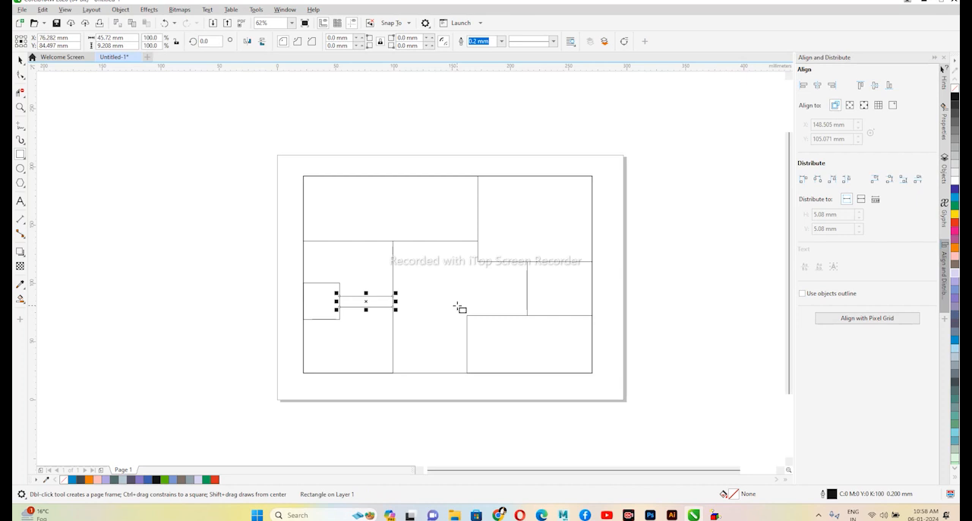
left_click(21, 60)
left_click(245, 165)
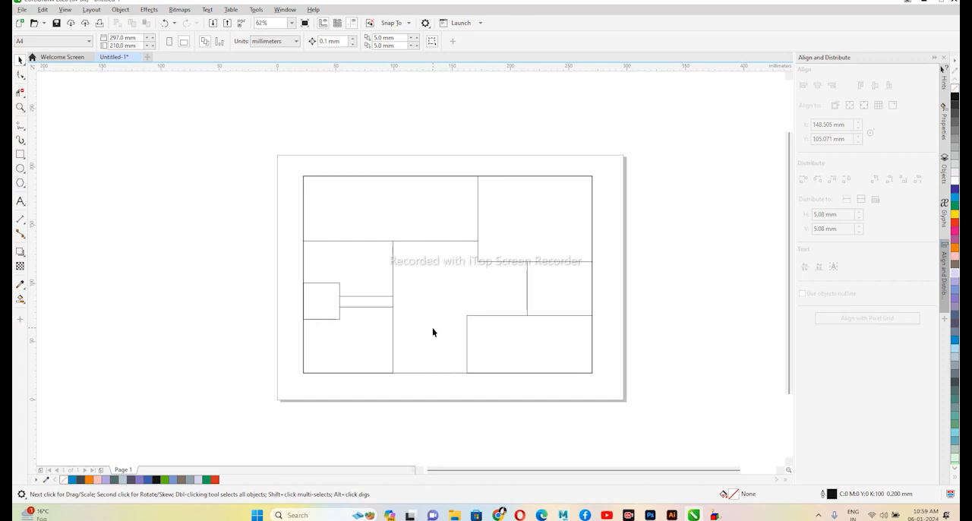
- Dimension the height of the frame's upper-left rectangle with the Parallel Dimension tool, placing the dimension line outside its left edge
scroll(487, 312, "down", 2)
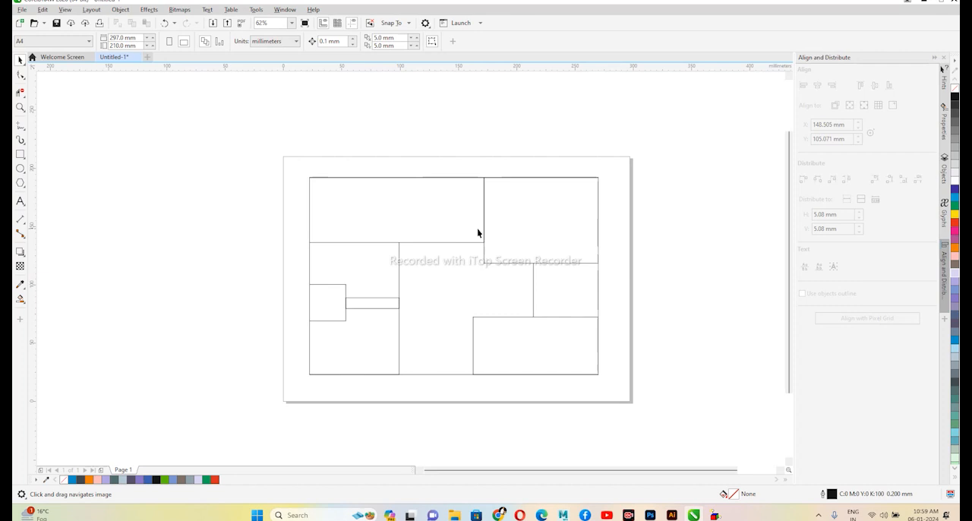
left_click(506, 264)
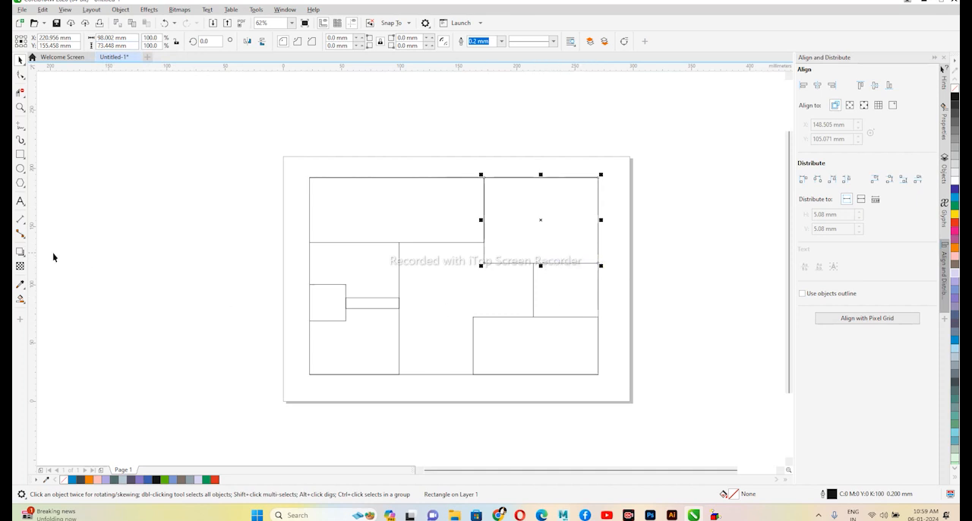
left_click(22, 224)
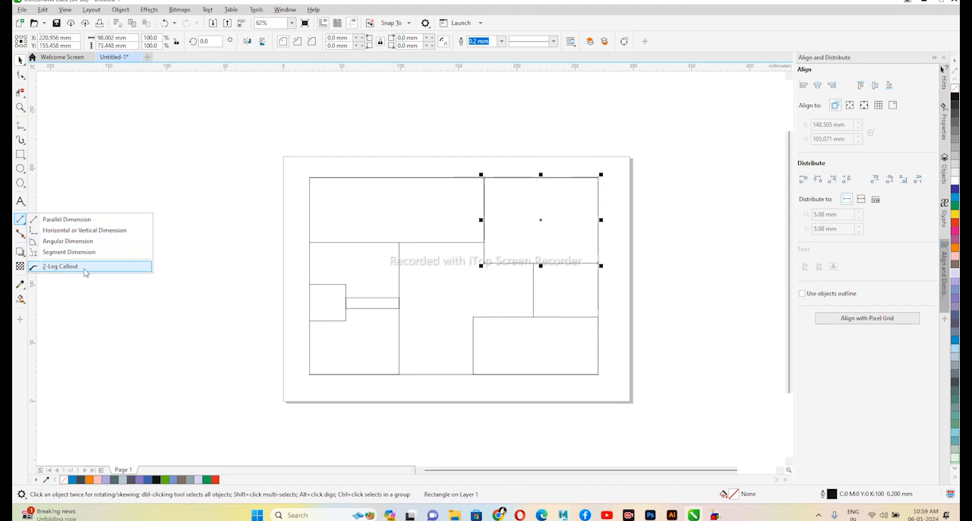
left_click(66, 219)
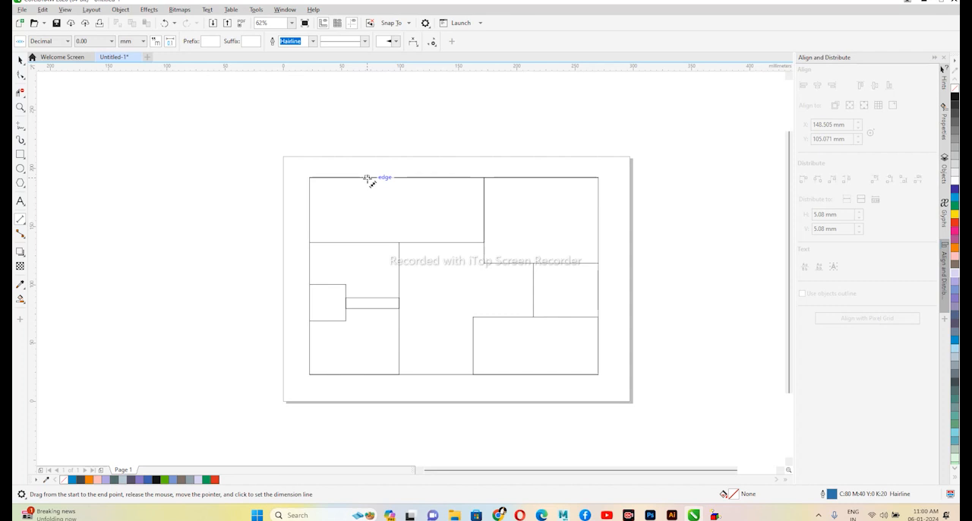
scroll(308, 180, "up", 2)
mouse_move(309, 178)
left_mouse_down()
mouse_move(324, 209)
mouse_move(326, 303)
mouse_move(311, 307)
left_mouse_up()
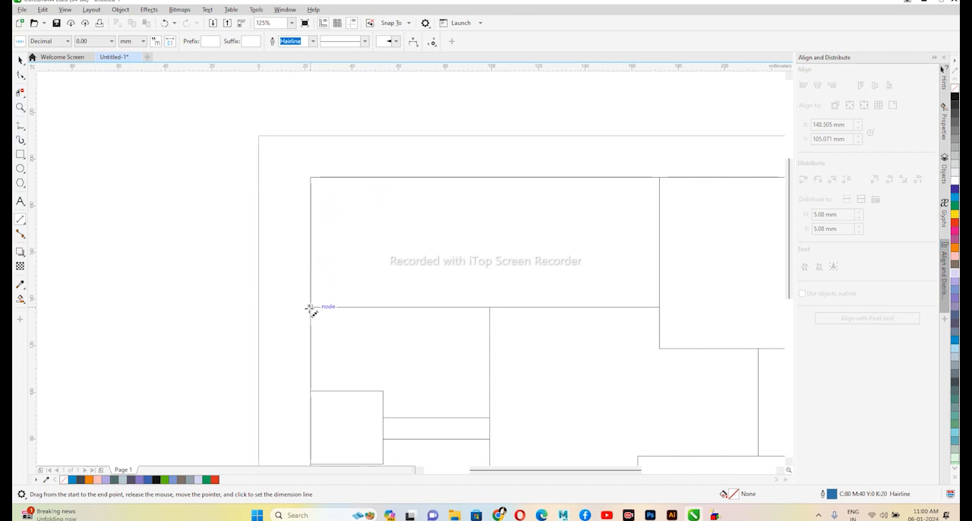
left_click(295, 253)
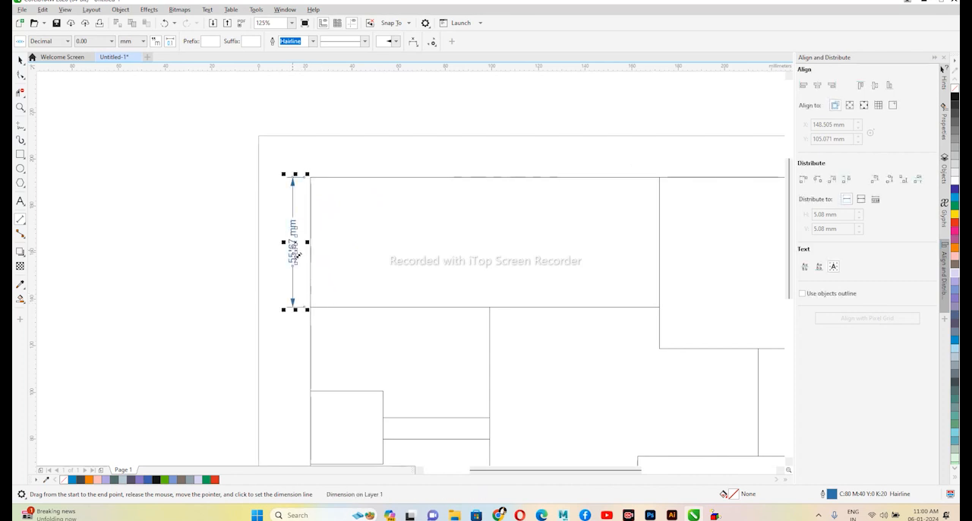
left_click(18, 61)
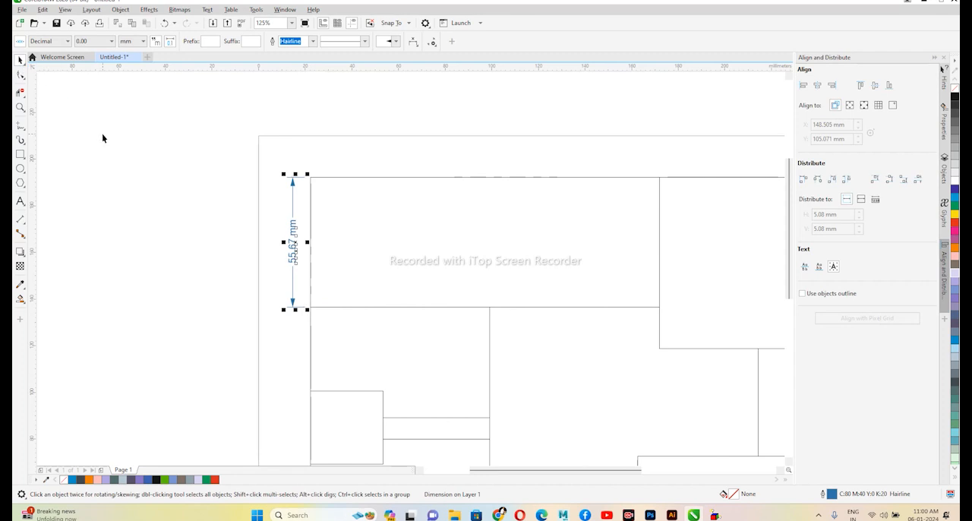
left_click(159, 145)
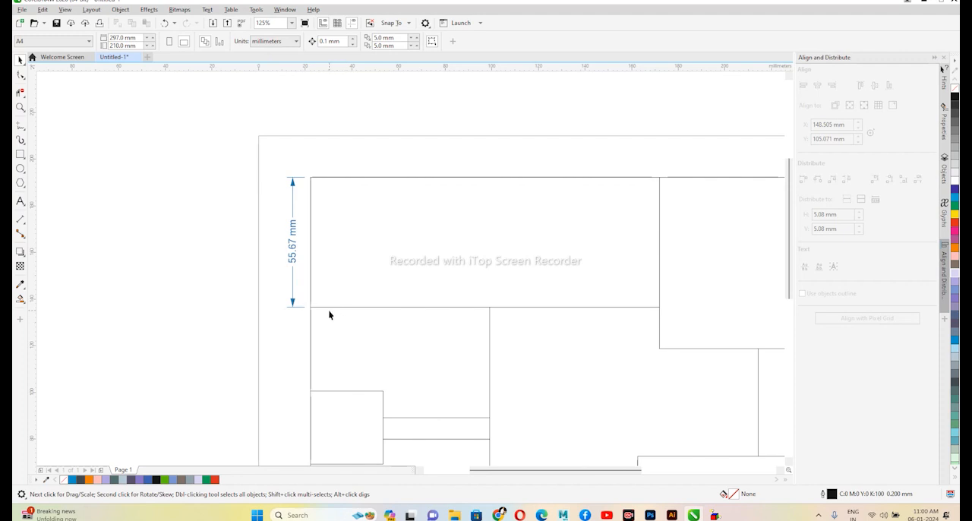
- Add a Parallel Dimension below the upper-right rectangle, from its lower-left corner to the upper-left corner of the small rectangle beneath
left_click_drag(406, 284, 308, 289)
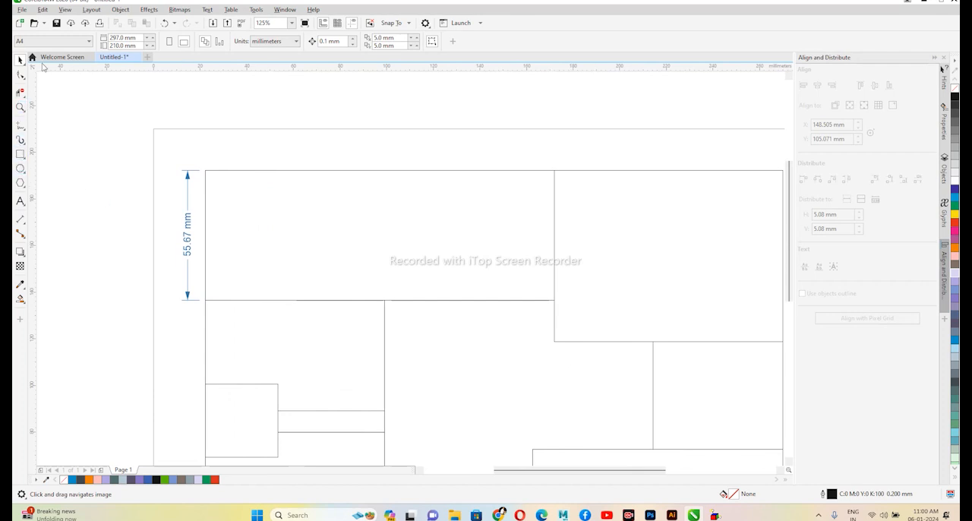
left_click(23, 224)
left_click(47, 218)
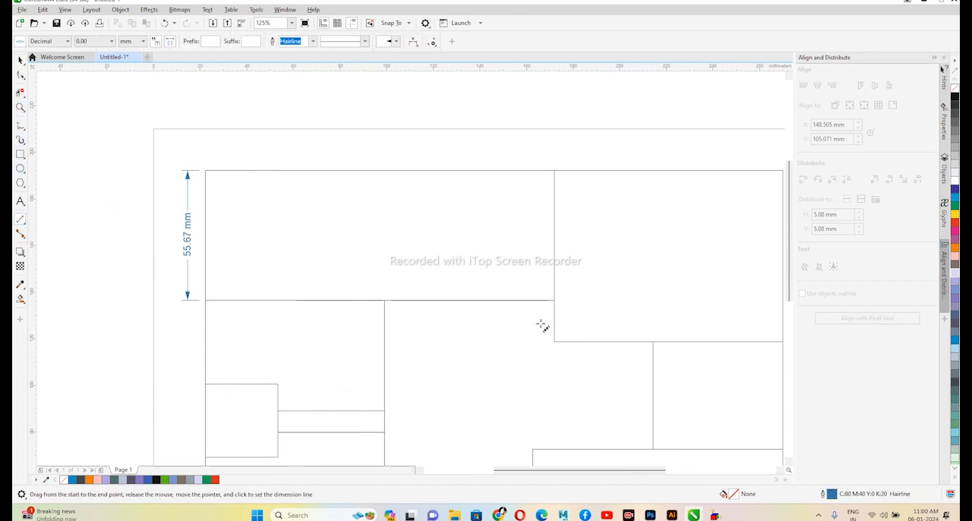
left_click_drag(556, 342, 653, 342)
left_click(603, 358)
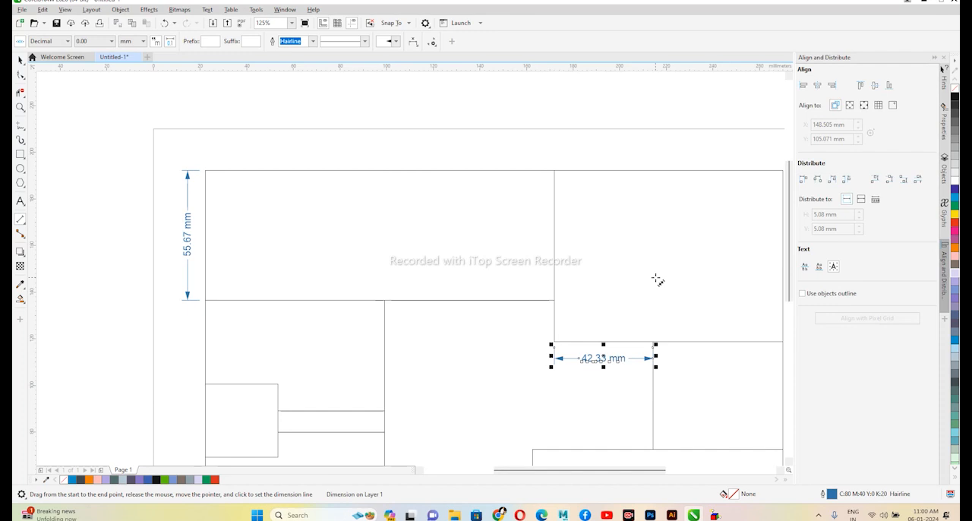
- Dimension the width and height of the upper-right rectangle with the Horizontal or Vertical Dimension tool, placing both dimension lines inside it
left_click(22, 224)
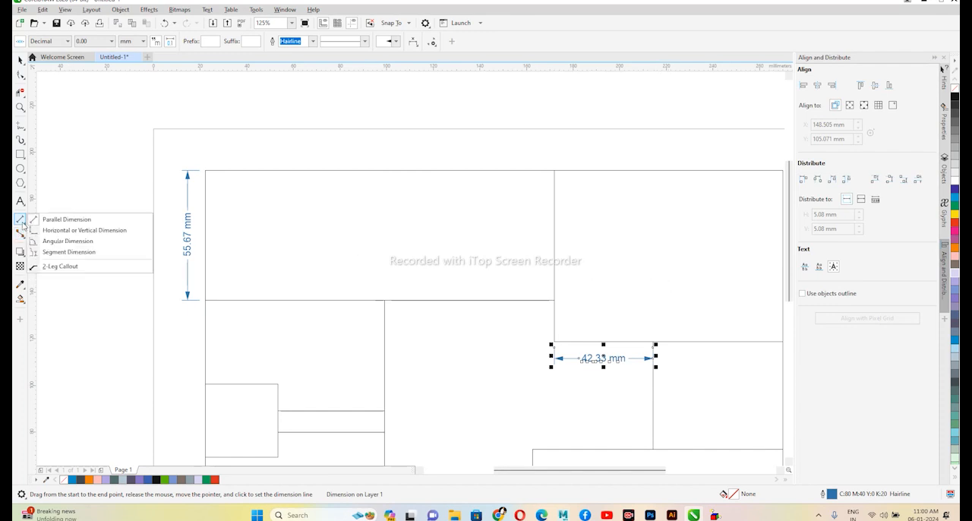
left_click(86, 230)
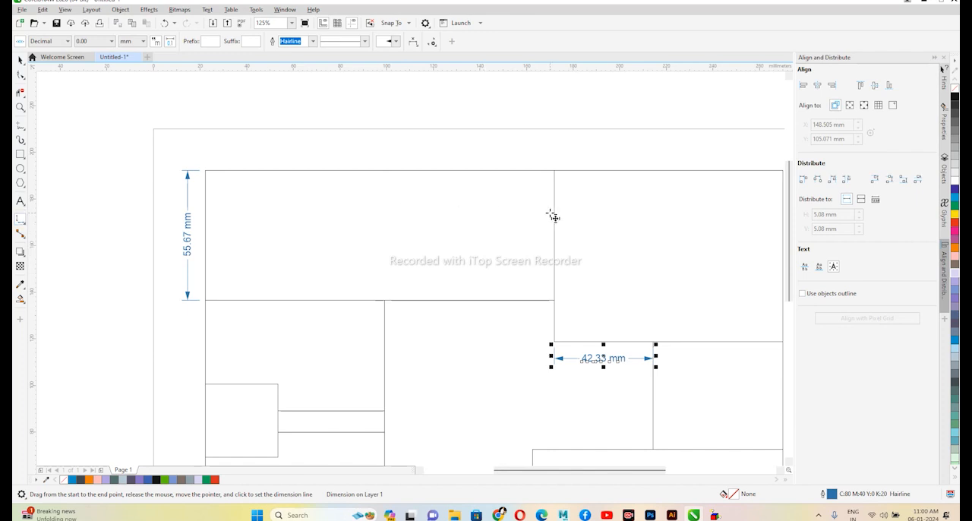
left_click_drag(555, 217, 713, 226)
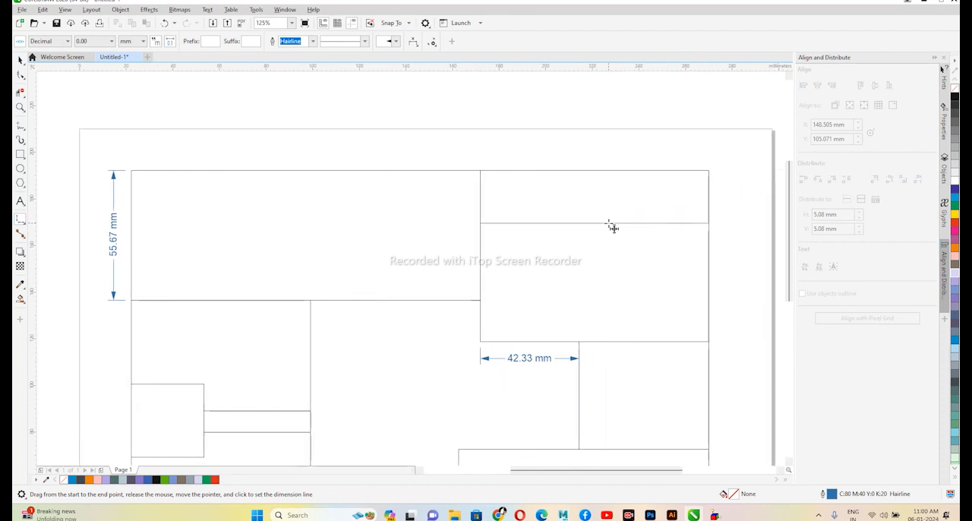
left_click(601, 232)
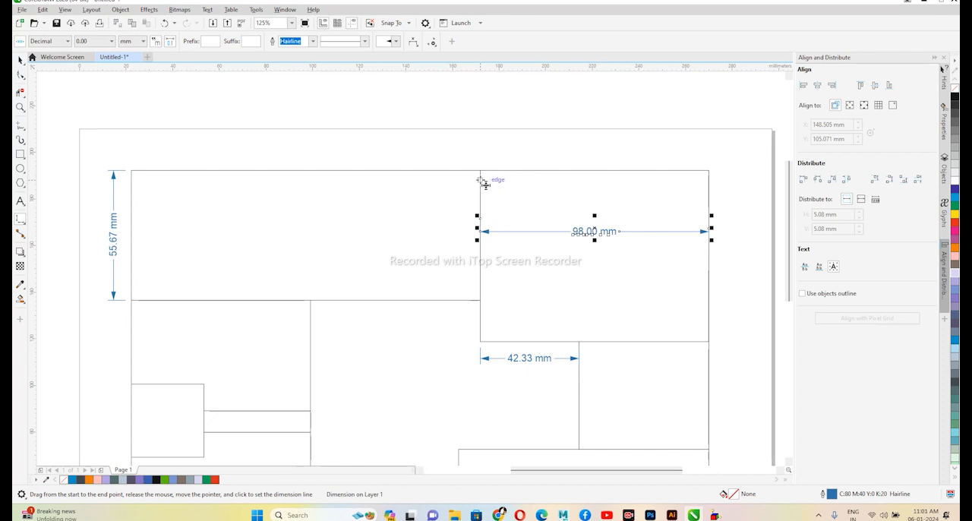
left_click_drag(484, 175, 495, 343)
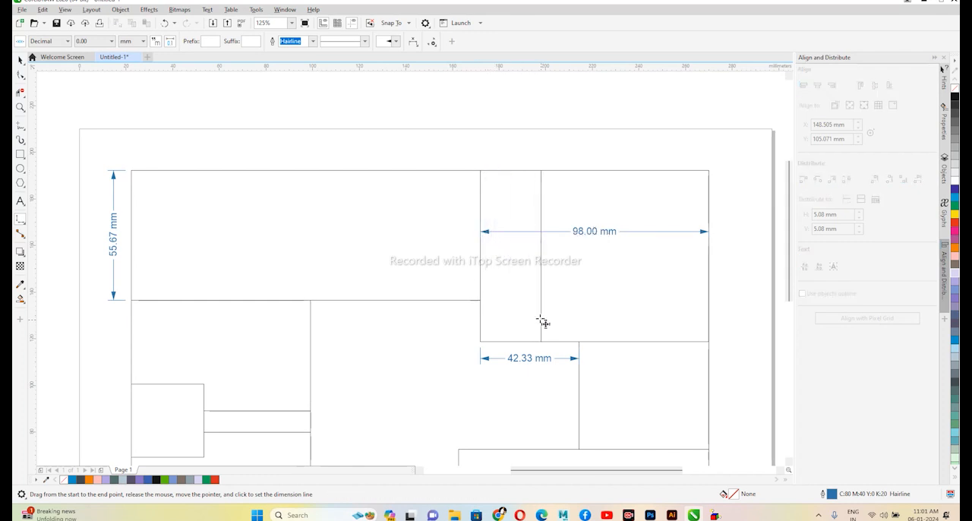
left_click(546, 265)
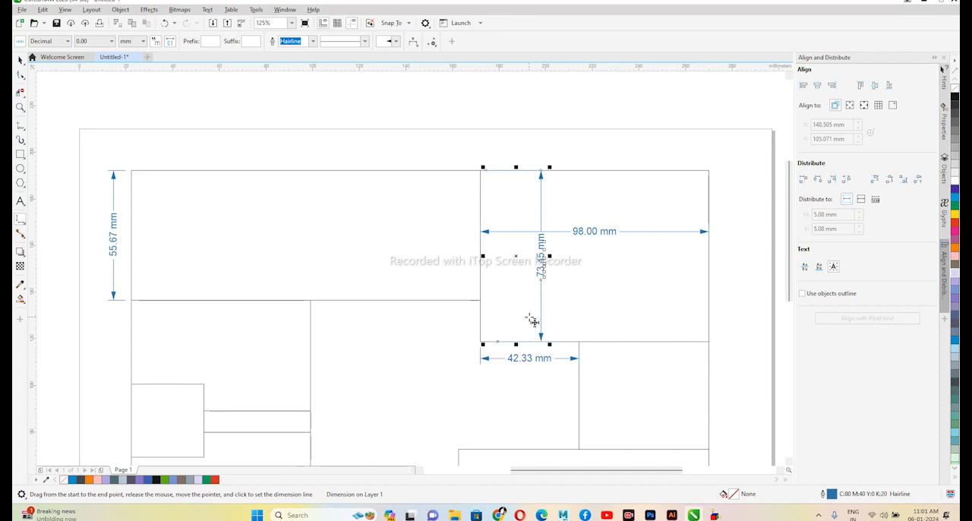
- Add an Angular Dimension at the upper-right corner of the lower-left rectangle, with the arc inside the rectangle
left_click(21, 220)
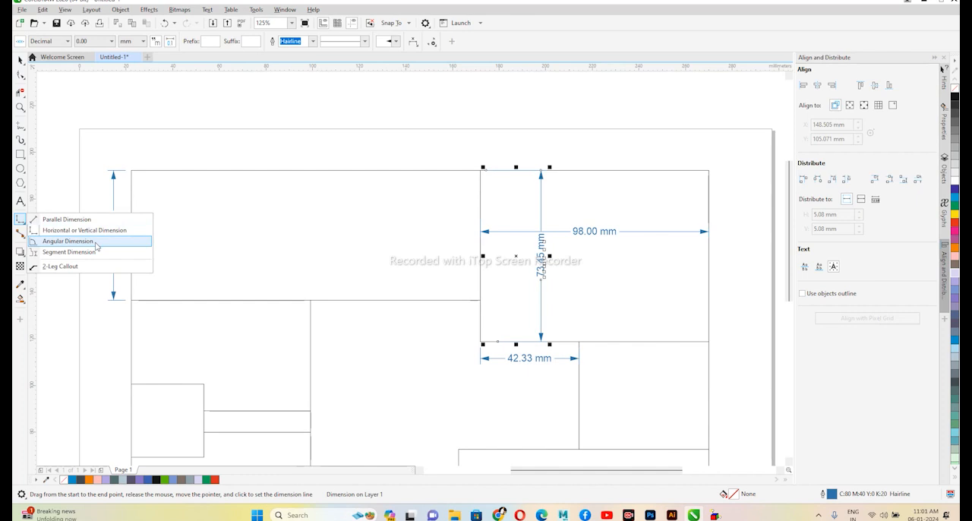
left_click(67, 241)
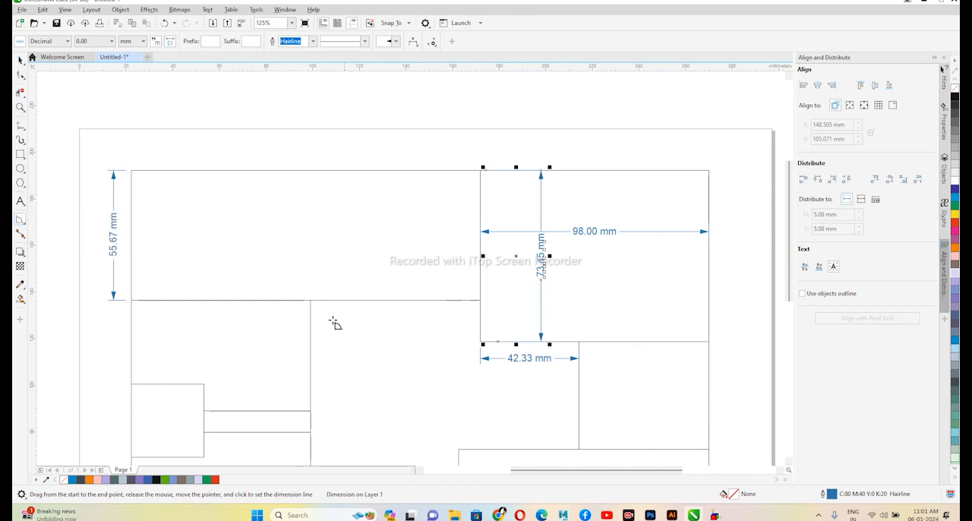
left_click_drag(310, 300, 243, 300)
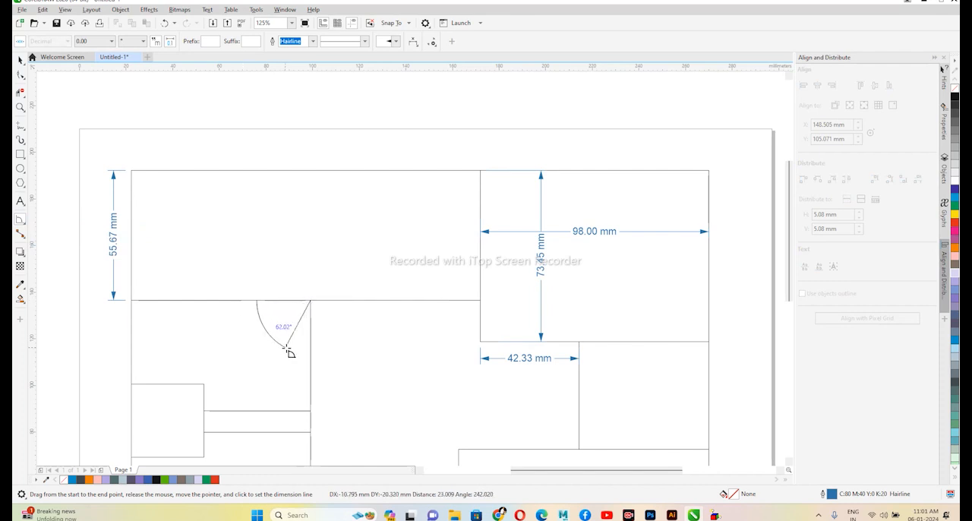
left_click(311, 355)
left_click(278, 341)
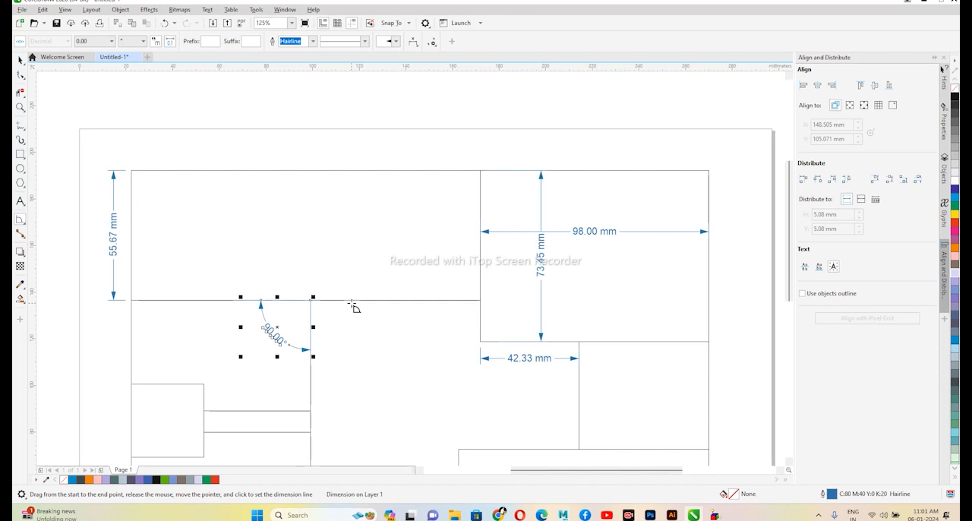
- Add an Angular Dimension at the upper-left rectangle's lower-right corner and a Segment Dimension of its top edge, placed inside the rectangle
mouse_move(388, 273)
left_mouse_down()
mouse_move(393, 263)
mouse_move(407, 269)
left_mouse_up()
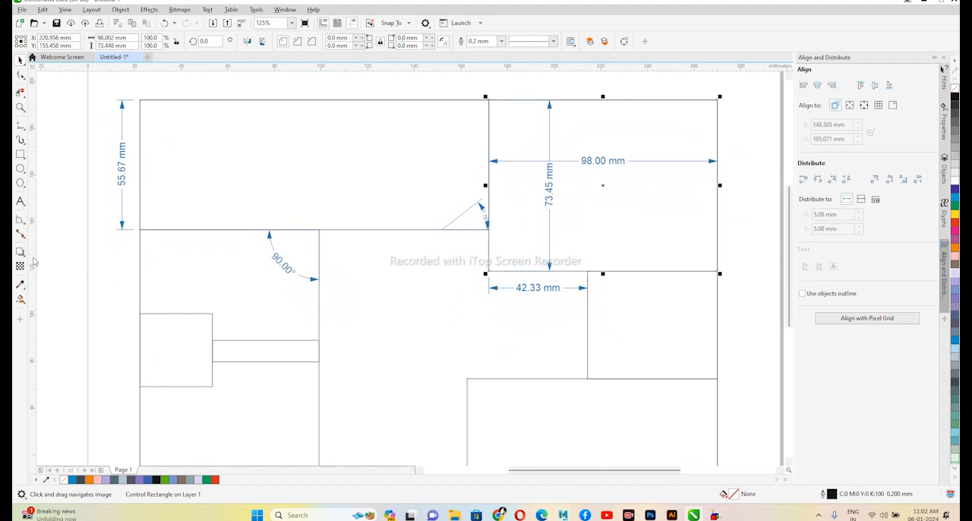
left_click(20, 220)
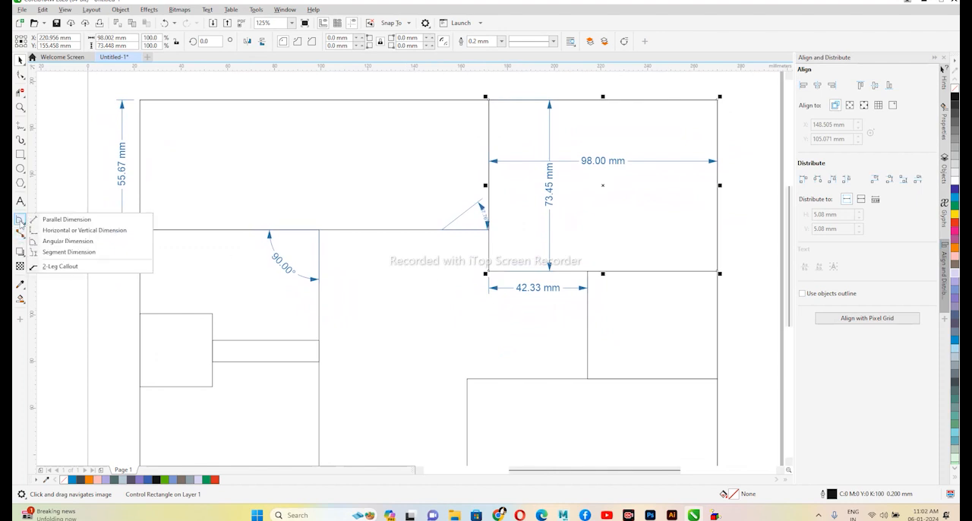
left_click(87, 258)
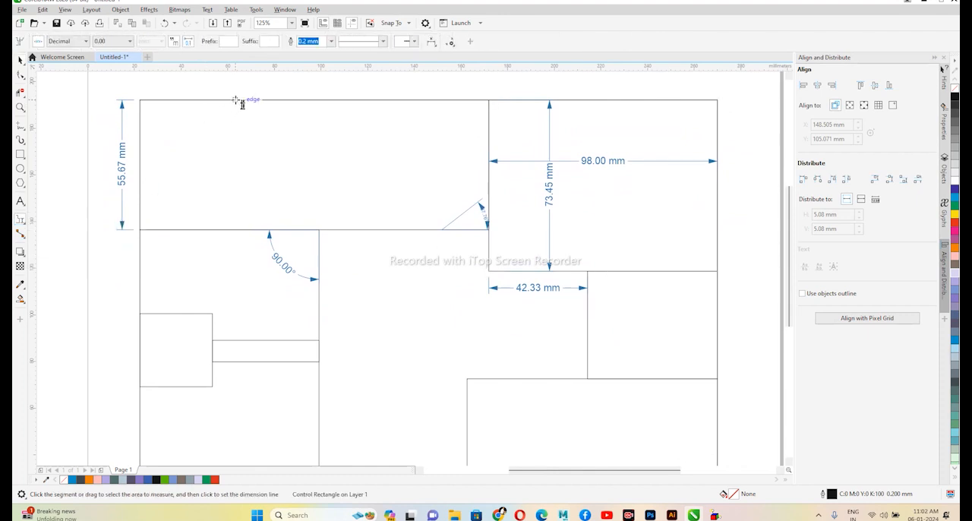
left_click(236, 99)
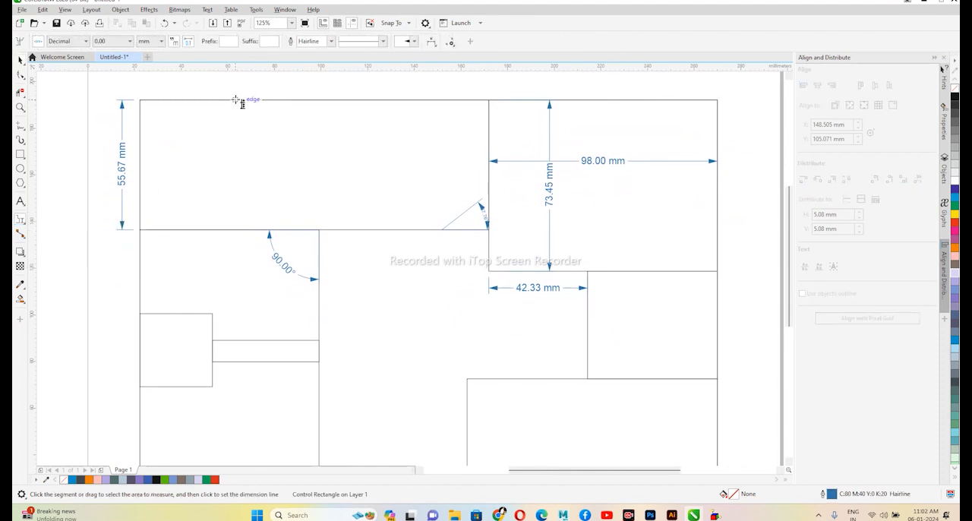
left_click(318, 139)
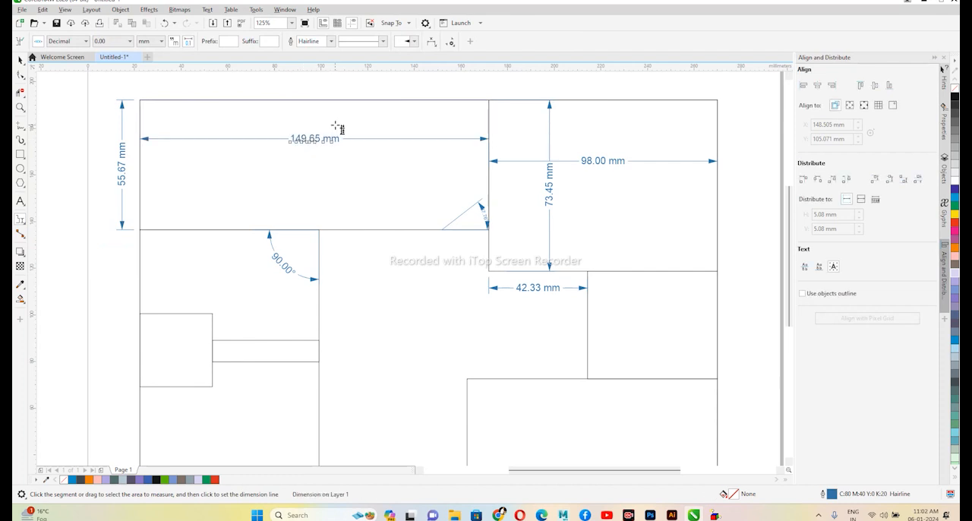
- Add Segment Dimensions for the left edge of the small rectangle below the upper-right one and the lower-right rectangle's bottom edge, placing both inside
left_click_drag(494, 293, 408, 240)
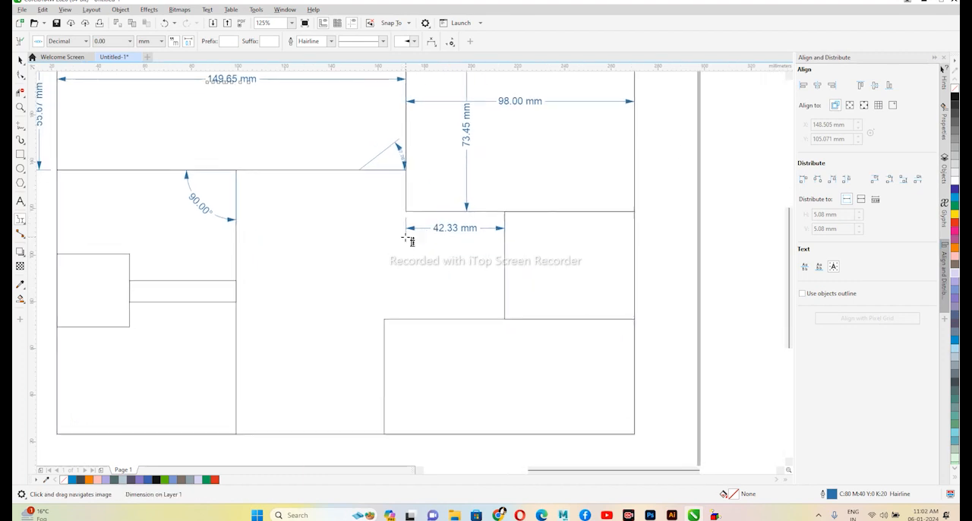
left_click(505, 293)
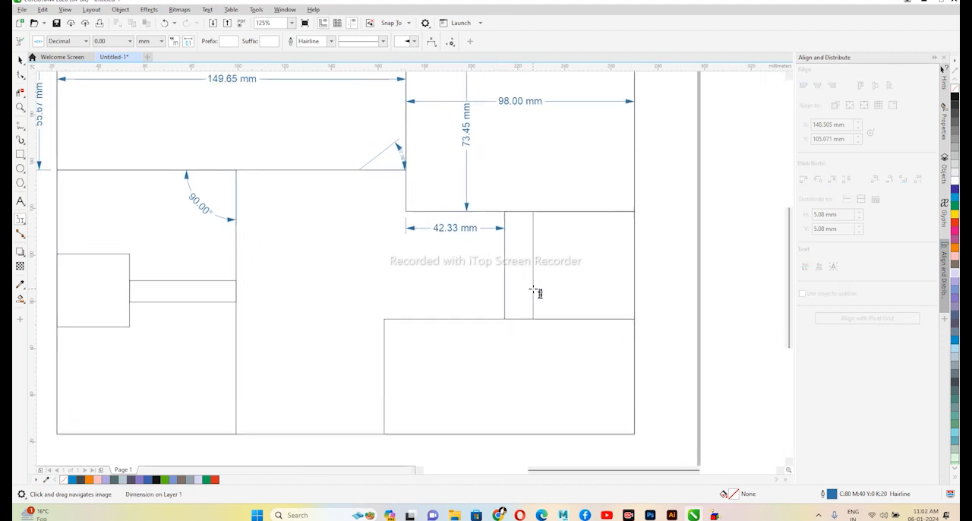
left_click(542, 285)
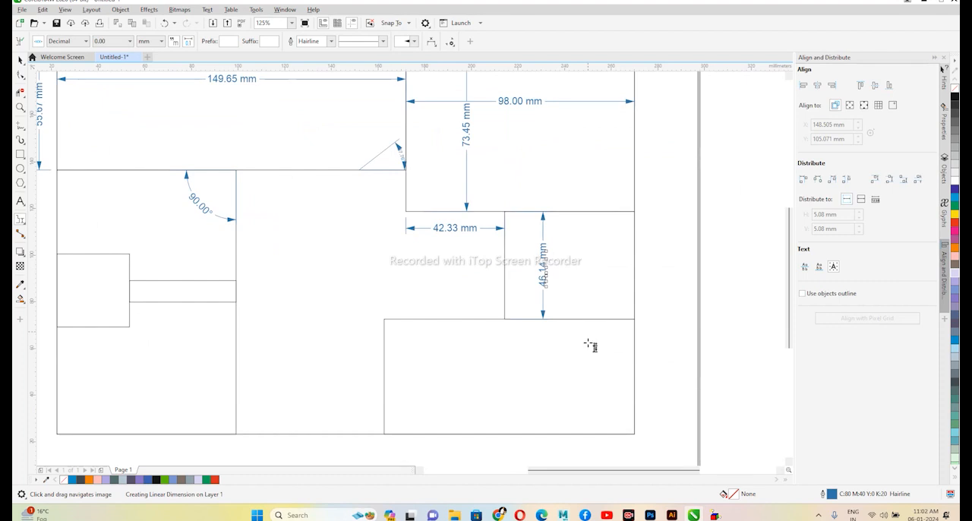
left_click(556, 434)
left_click(555, 393)
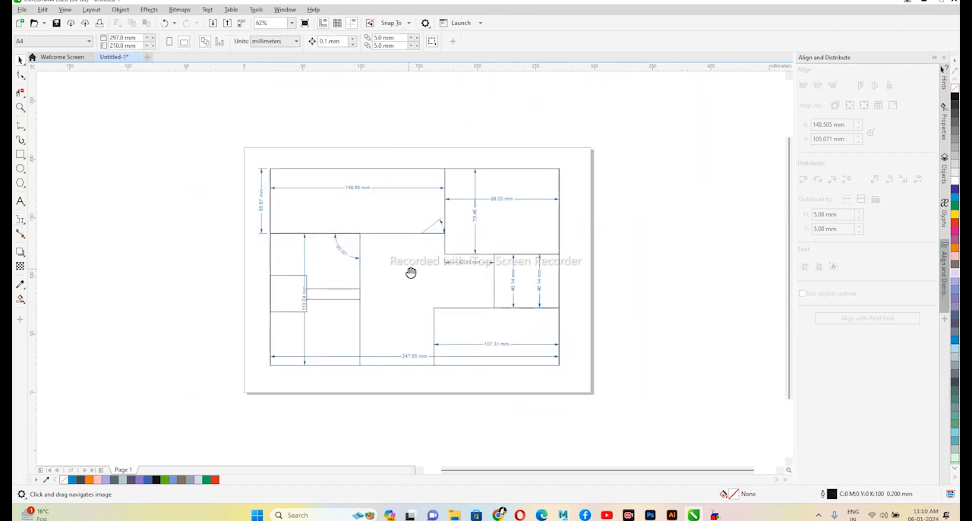
- Add a 2-Leg Callout pointing into the lower-left rectangle, with its text label above the frame, and deselect it
scroll(322, 276, "up", 3)
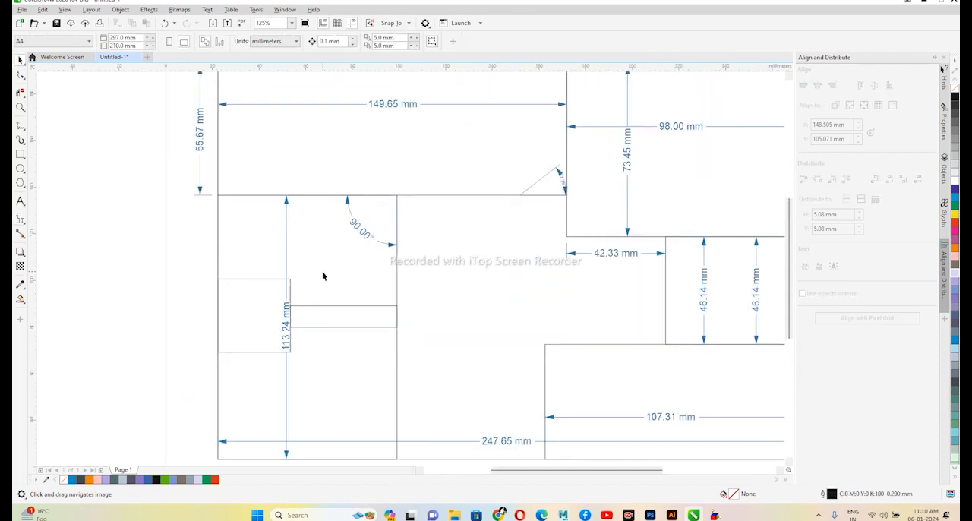
scroll(456, 262, "right", 2)
scroll(347, 228, "down", 2)
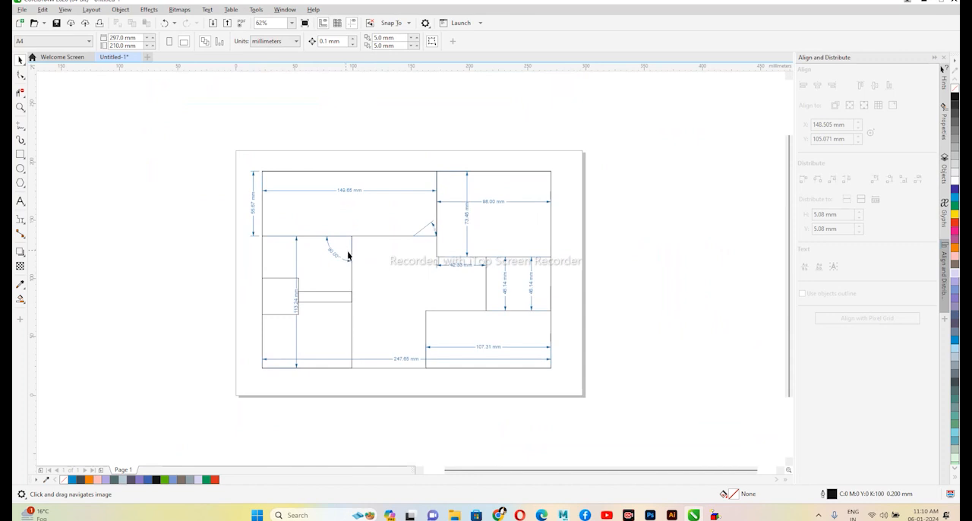
scroll(426, 312, "up", 2)
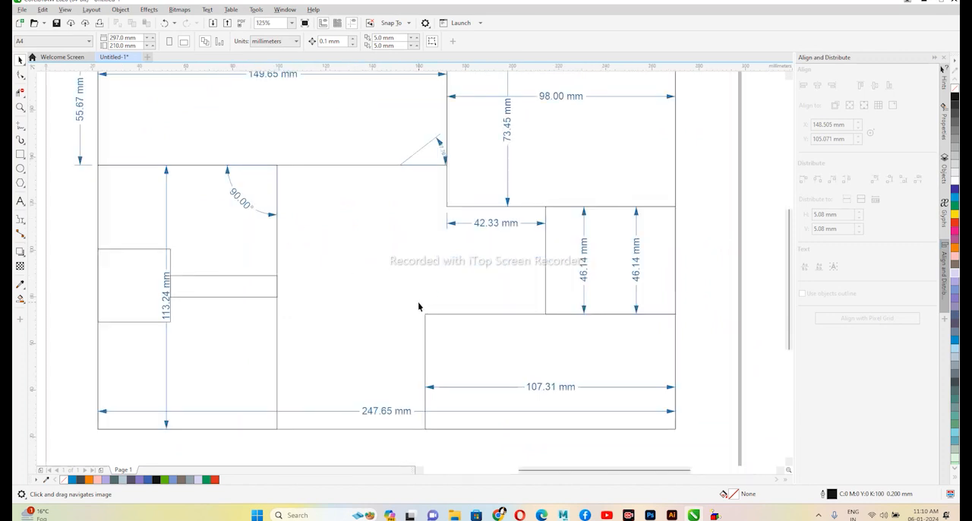
left_click(21, 234)
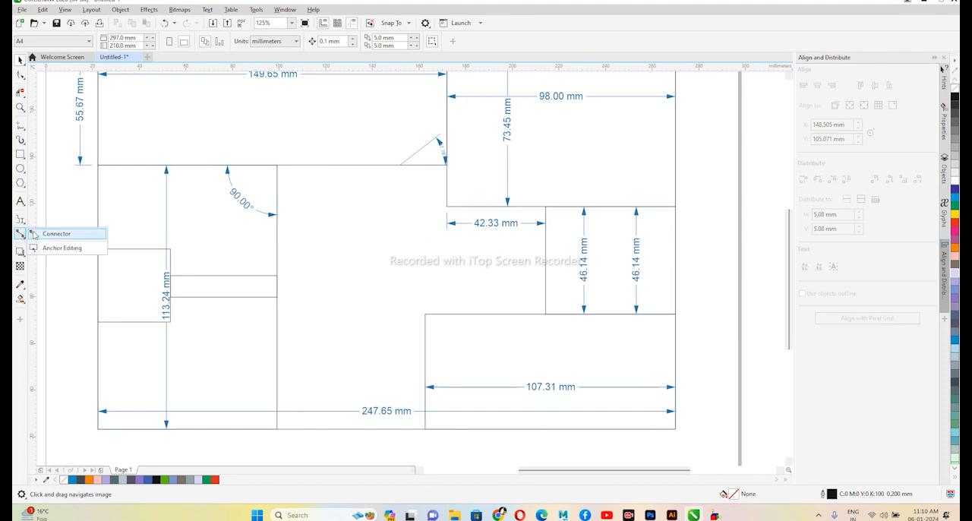
left_click(20, 219)
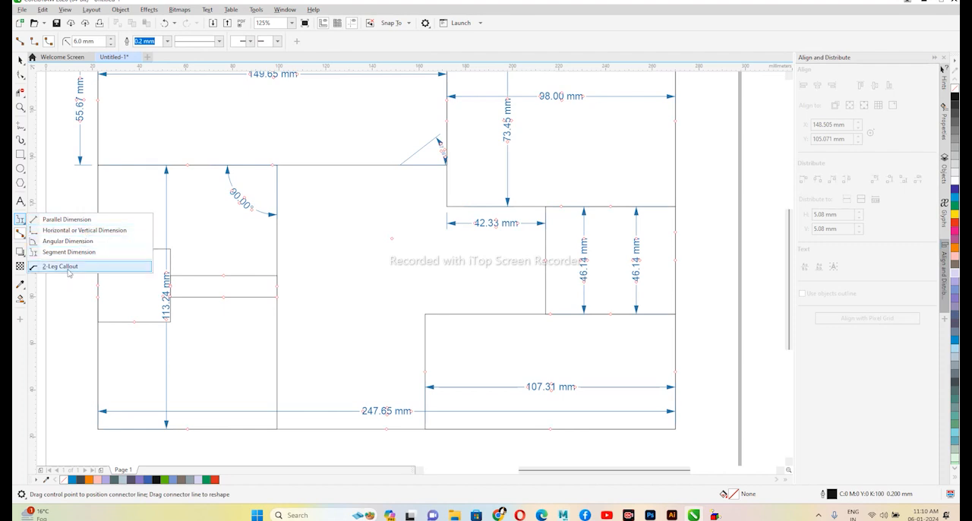
left_click(91, 272)
scroll(335, 282, "down", 2)
left_click_drag(335, 282, 371, 326)
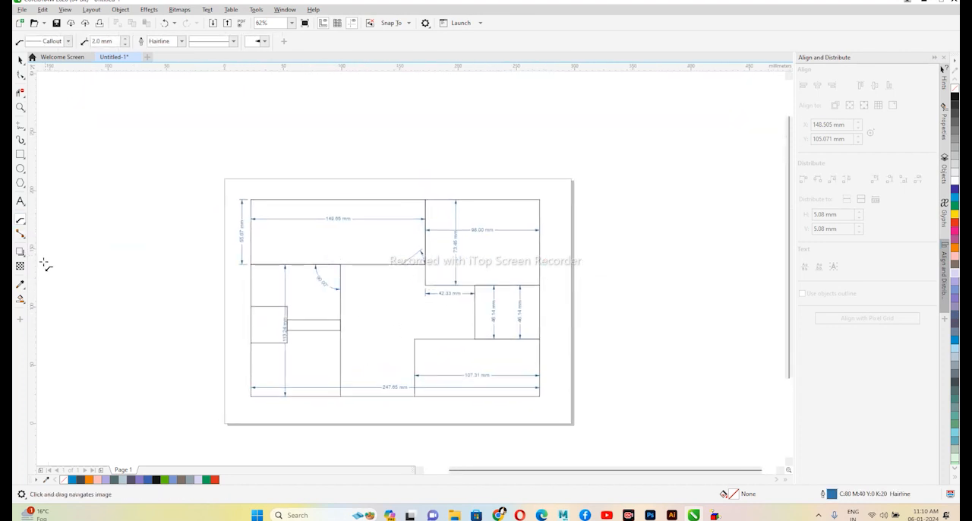
left_click_drag(306, 296, 333, 188)
left_click(373, 188)
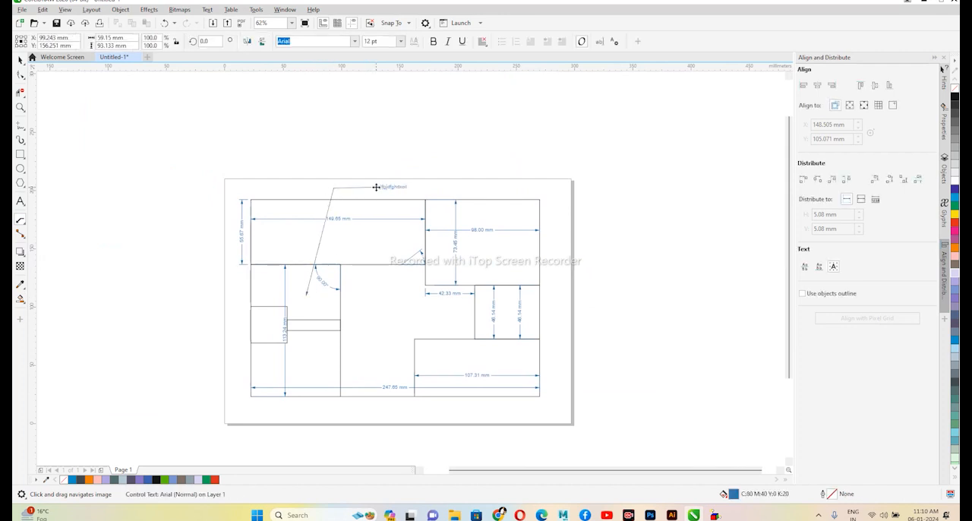
left_click(21, 59)
left_click(321, 196)
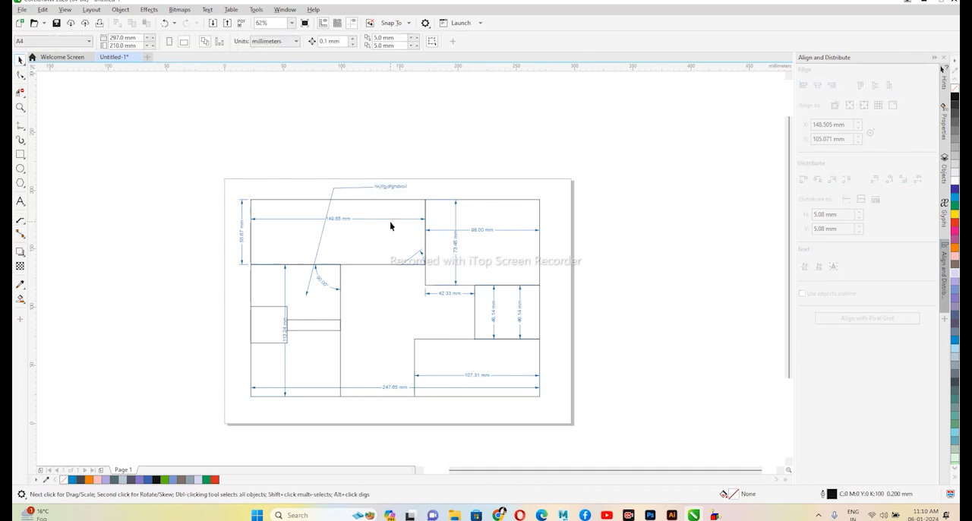
- Review the tool groups in the toolbox, from the Pick tools through the drawing, dimension and connector tools to the eyedroppers and fills
scroll(390, 226, "up", 2)
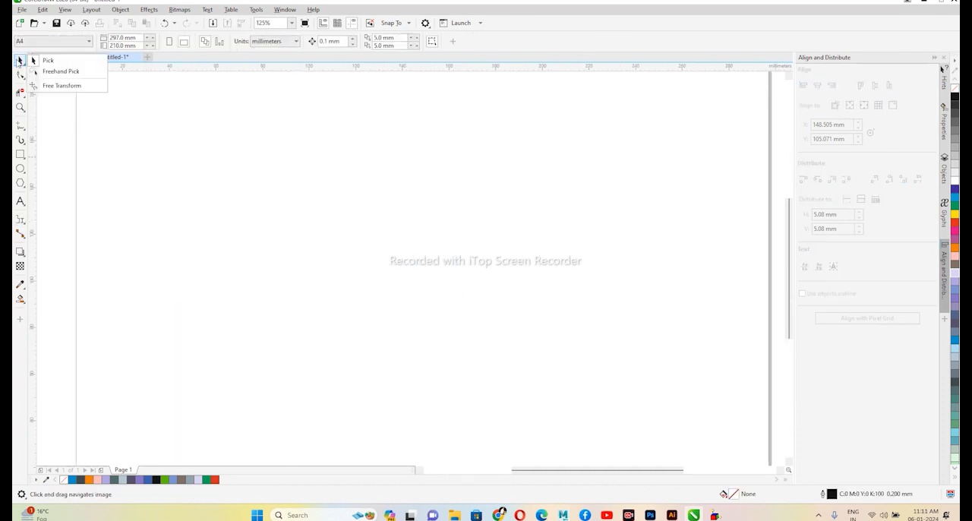
left_click(23, 95)
left_click(19, 80)
left_click(21, 75)
left_click(22, 95)
left_click(19, 93)
left_click(21, 140)
left_click(54, 125)
left_click(21, 154)
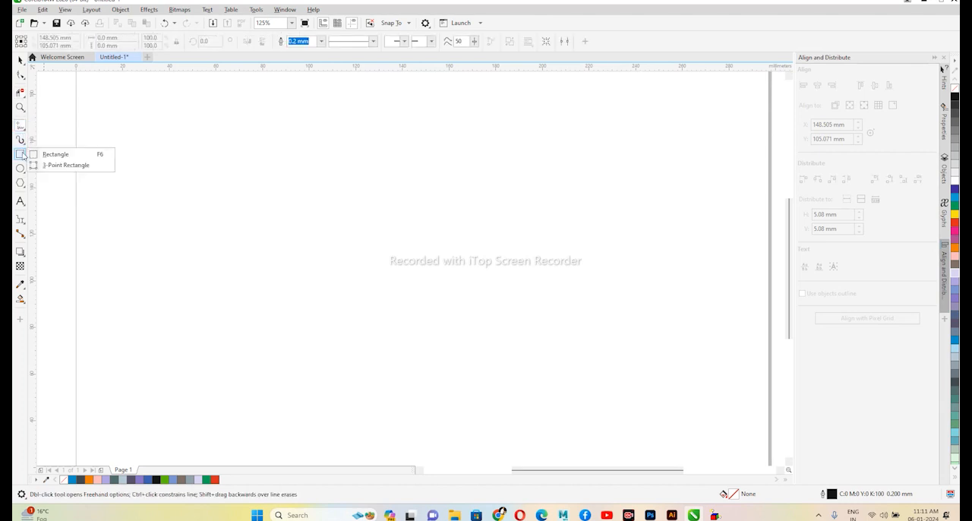
left_click(22, 155)
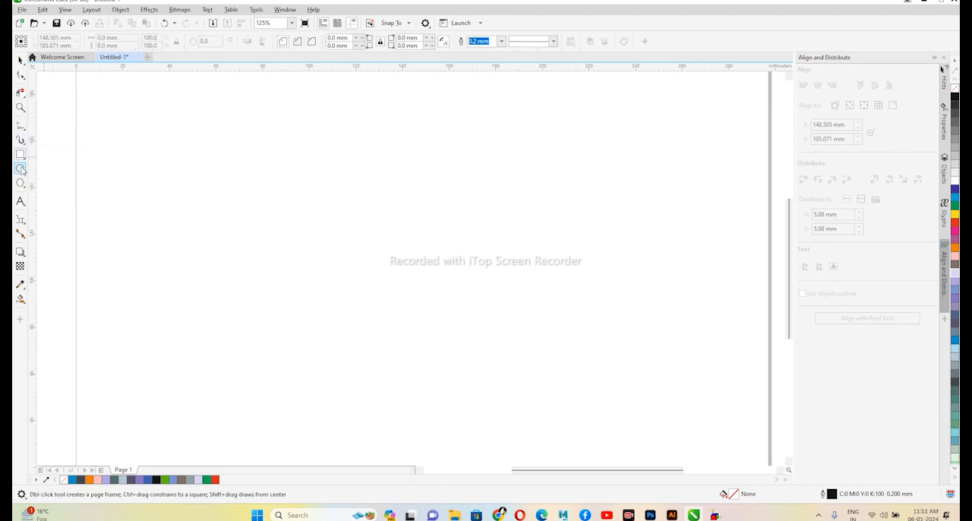
left_click(23, 223)
left_click(22, 254)
left_click(22, 237)
left_click(22, 237)
left_click(22, 237)
left_click(22, 255)
left_click(22, 255)
left_click(22, 255)
left_click(21, 285)
left_click(22, 285)
left_click(21, 286)
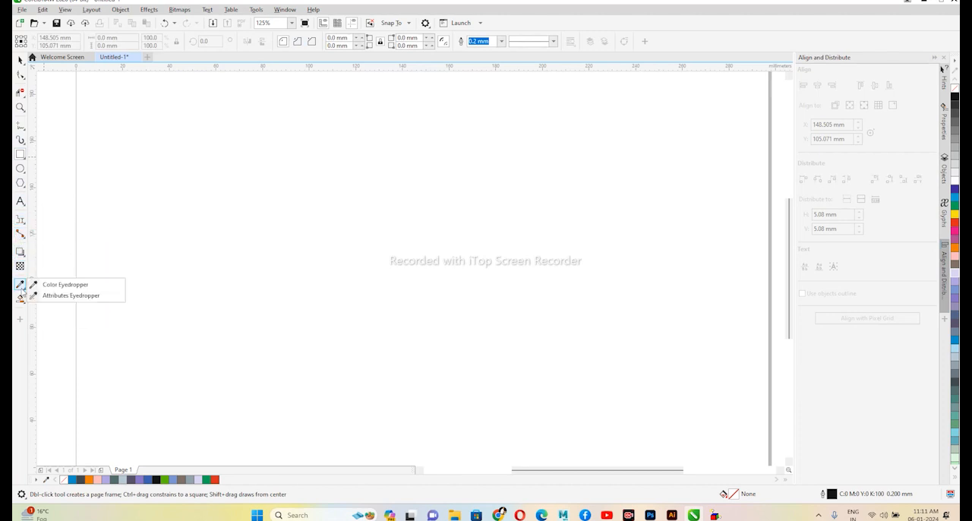
left_click(21, 299)
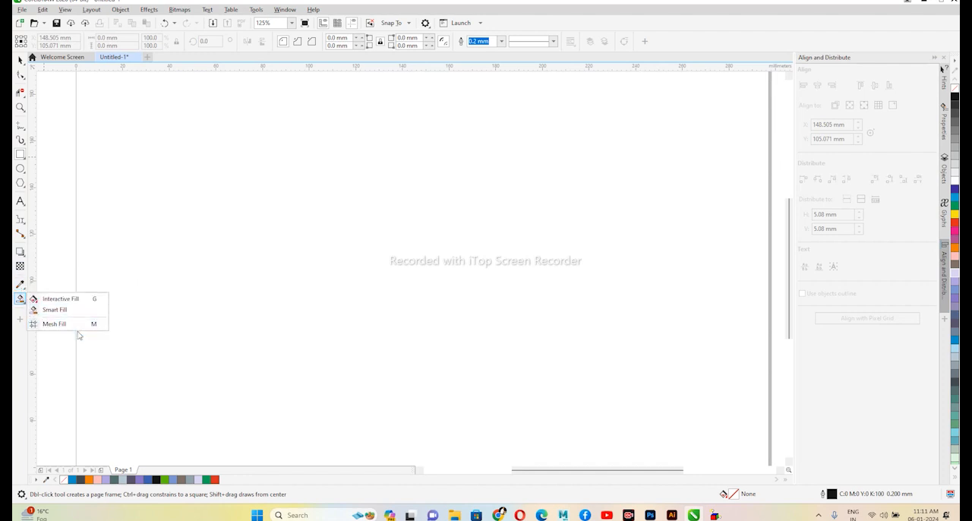
- Switch back to the Pick tool
left_click(22, 76)
left_click(22, 62)
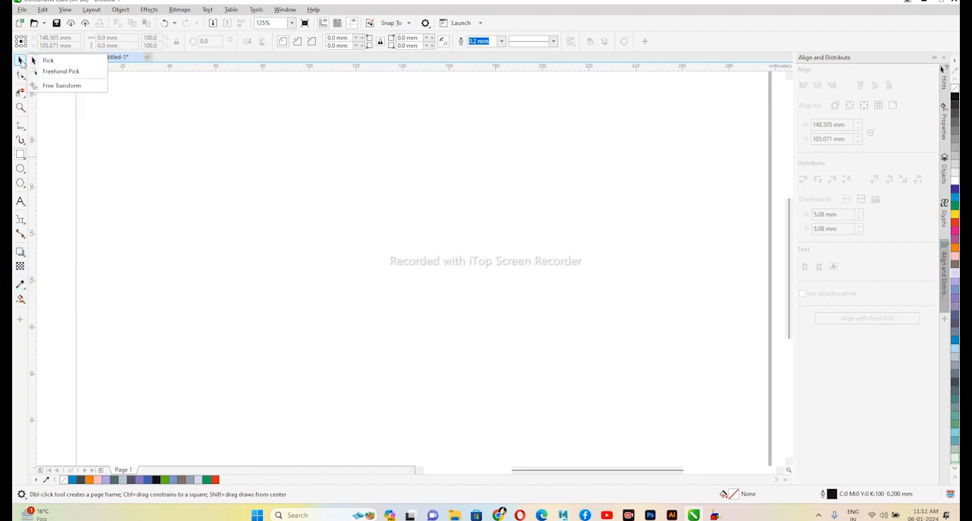
left_click(50, 60)
scroll(501, 182, "down", 2)
scroll(511, 150, "up", 1)
left_click_drag(505, 204, 457, 217)
left_click_drag(218, 168, 251, 178)
scroll(394, 223, "up", 2)
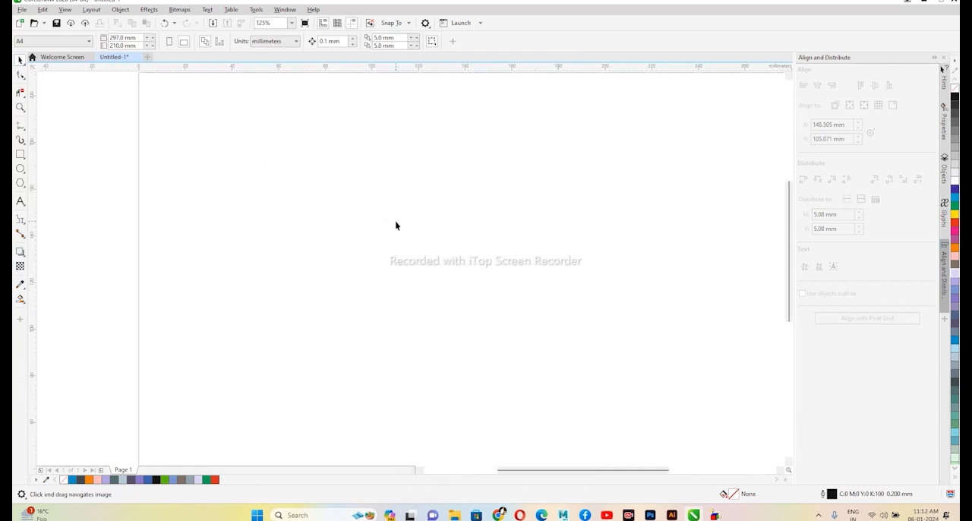